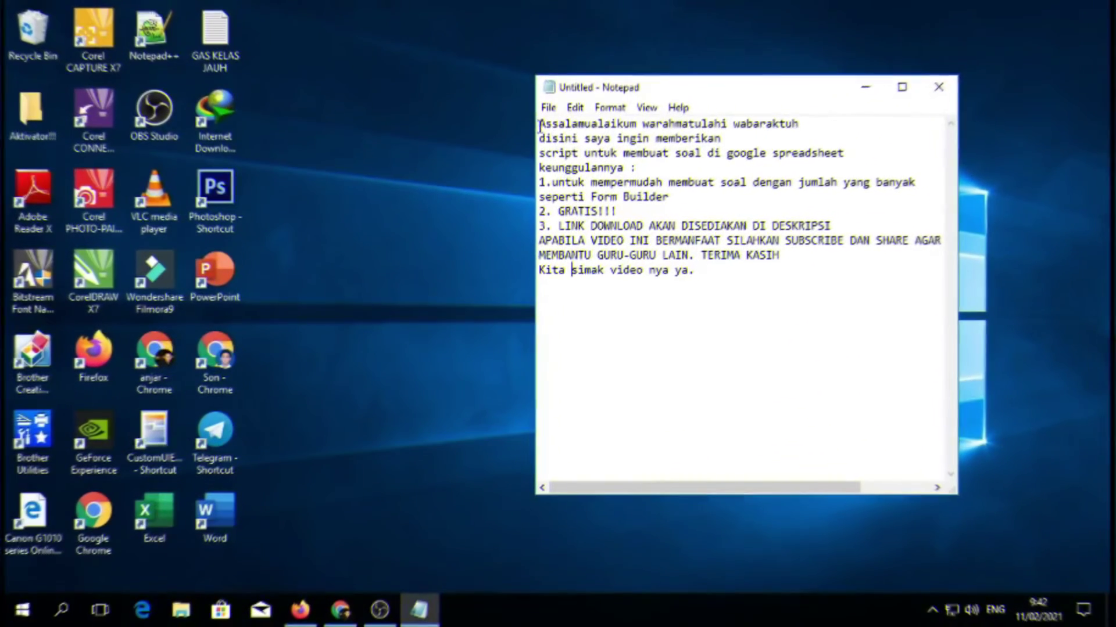
- Highlight the greeting line of the Notepad note introducing the quiz-making script
left_click_drag(540, 125, 802, 124)
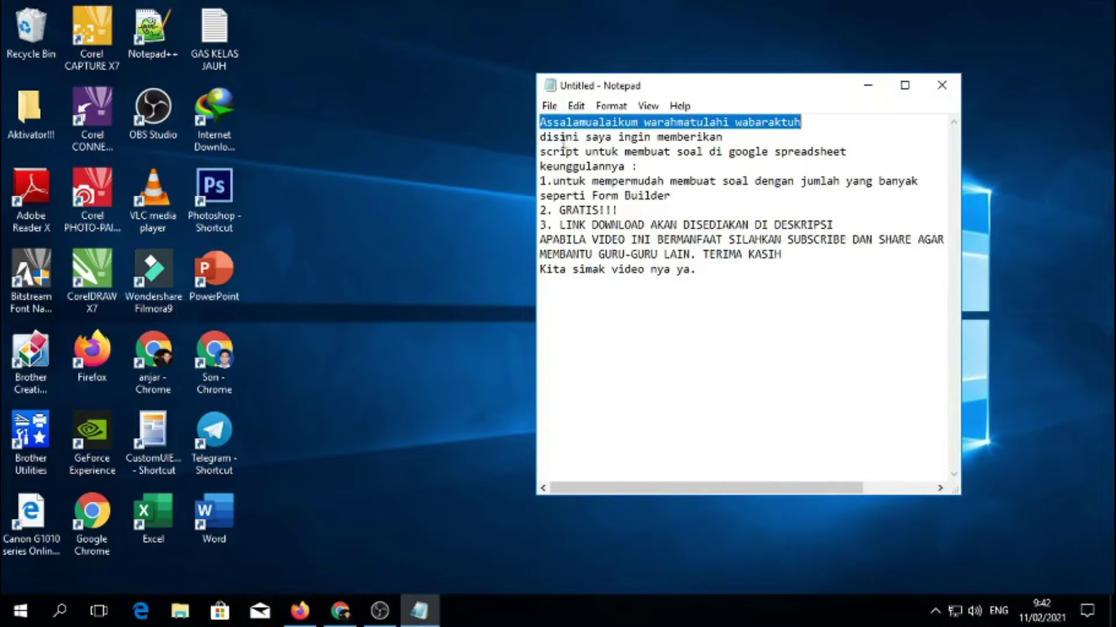
- Highlight the note's lines on the spreadsheet script, the keunggulannya heading and the first advantage
left_click_drag(540, 140, 725, 141)
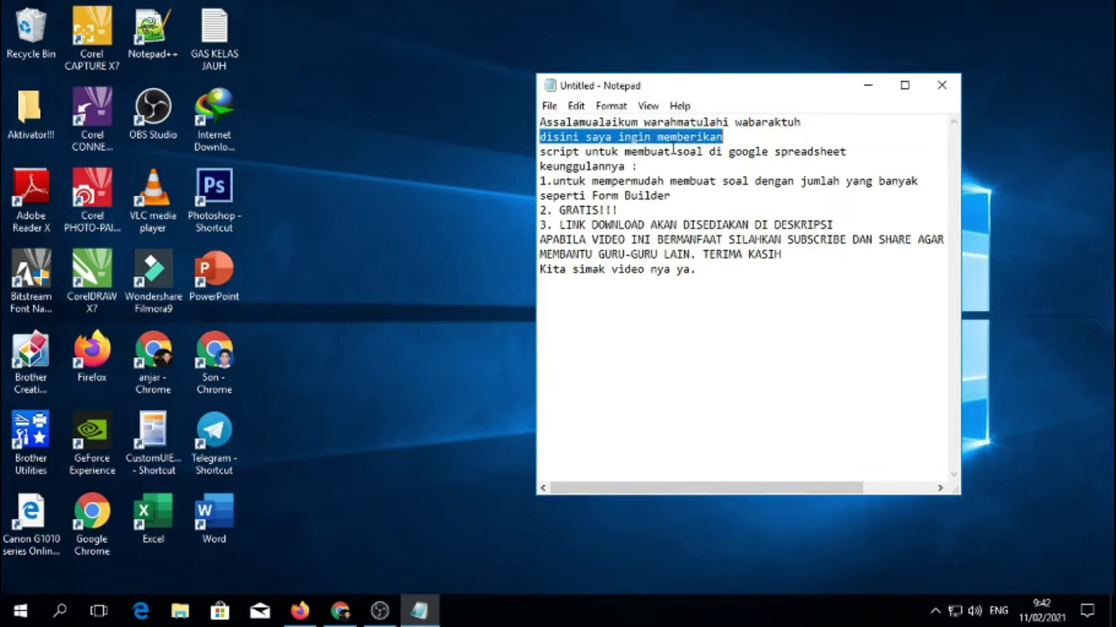
mouse_move(541, 154)
left_mouse_down()
mouse_move(831, 162)
mouse_move(855, 153)
left_mouse_up()
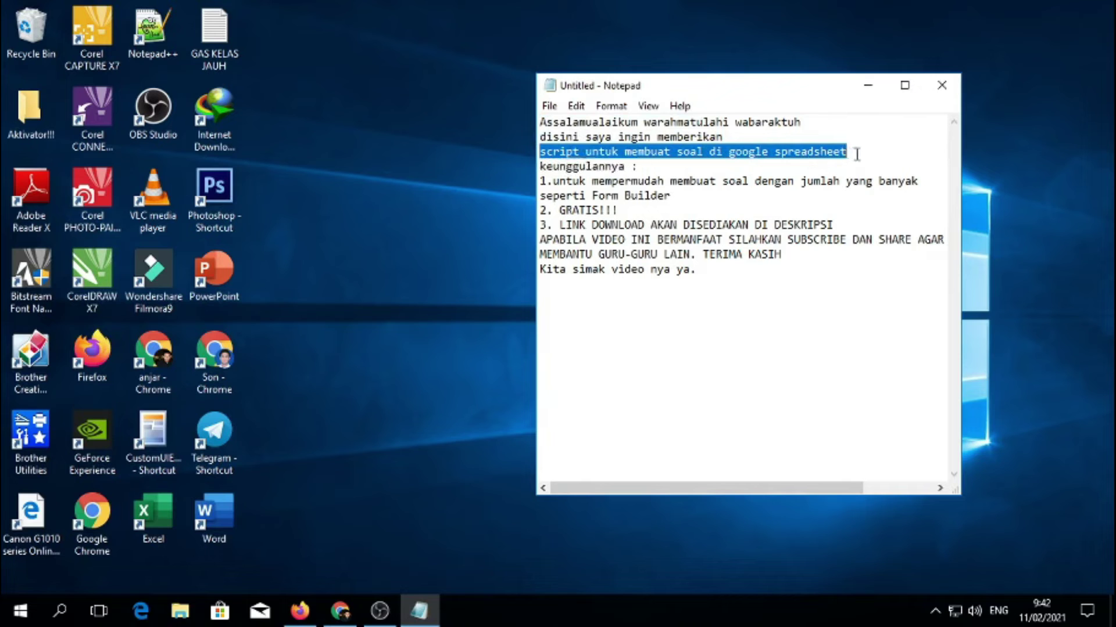
left_click_drag(542, 169, 647, 168)
mouse_move(541, 182)
left_mouse_down()
mouse_move(914, 185)
mouse_move(887, 194)
left_mouse_up()
left_click_drag(749, 191, 667, 196)
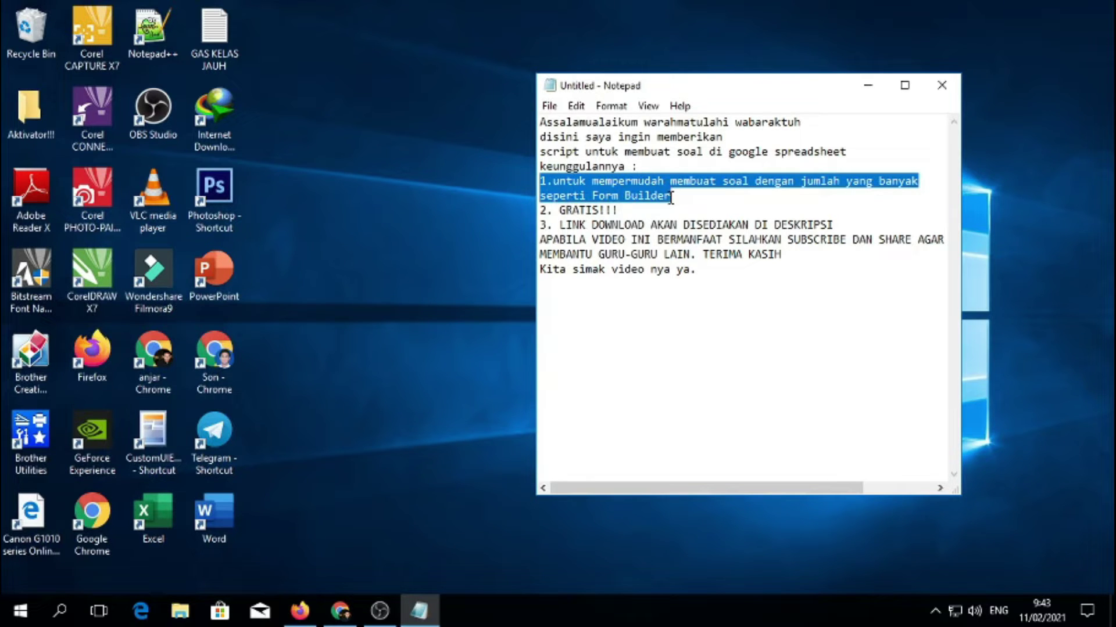
- Highlight the GRATIS, download-link, subscribe and closing lines, then minimize Notepad
left_click_drag(542, 211, 623, 213)
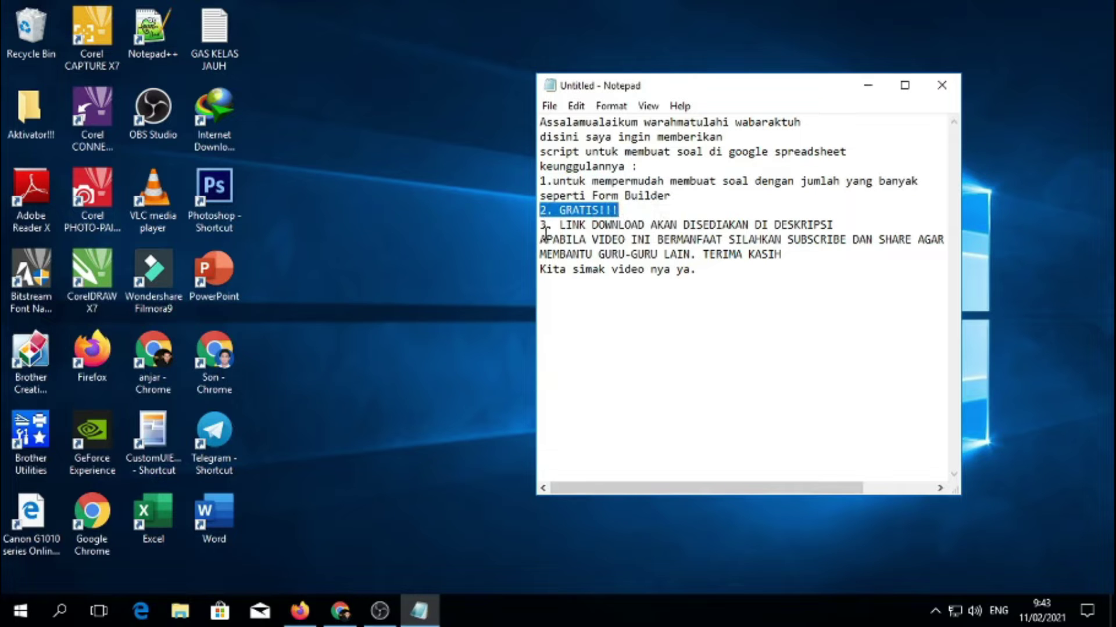
mouse_move(542, 225)
left_mouse_down()
mouse_move(726, 239)
mouse_move(840, 224)
left_mouse_up()
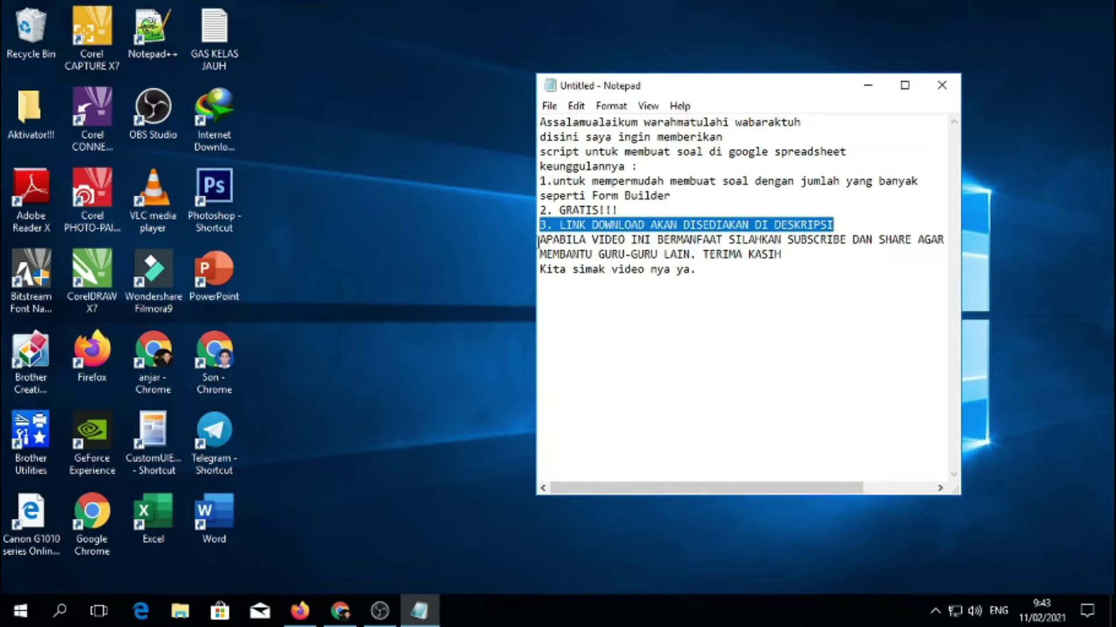
mouse_move(541, 241)
left_mouse_down()
mouse_move(613, 240)
mouse_move(643, 225)
mouse_move(943, 240)
mouse_move(780, 239)
mouse_move(782, 259)
left_mouse_up()
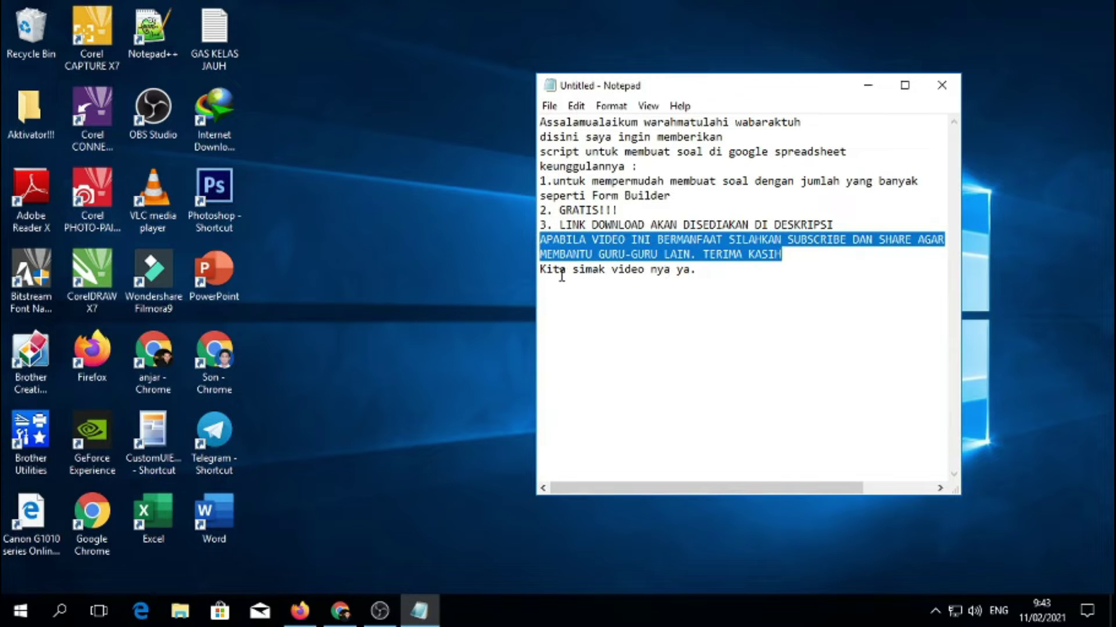
left_click_drag(541, 270, 699, 270)
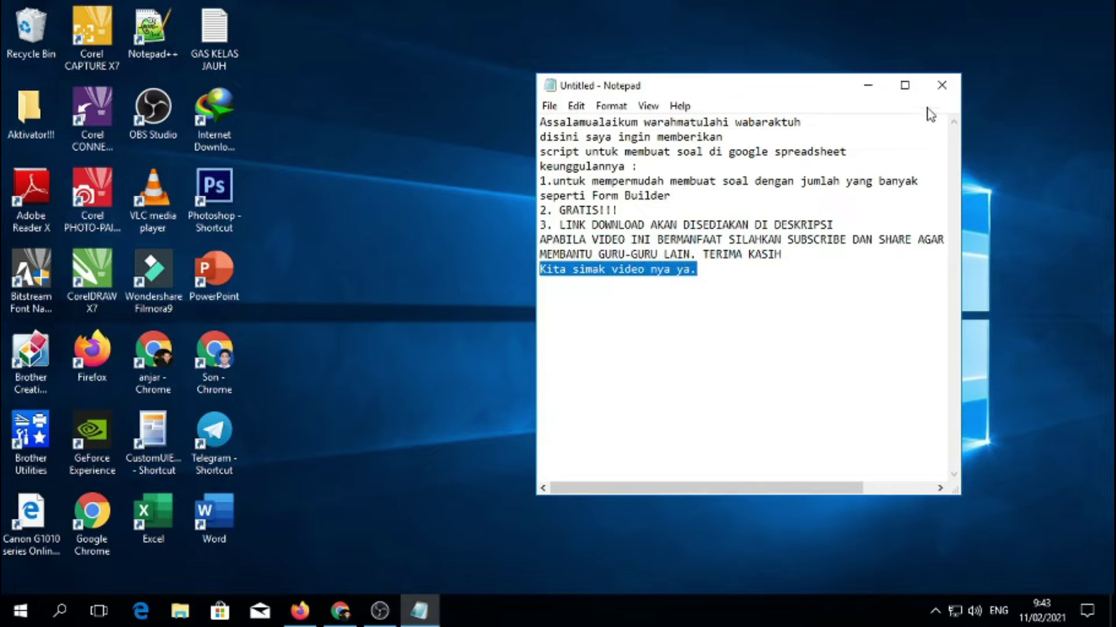
left_click(868, 87)
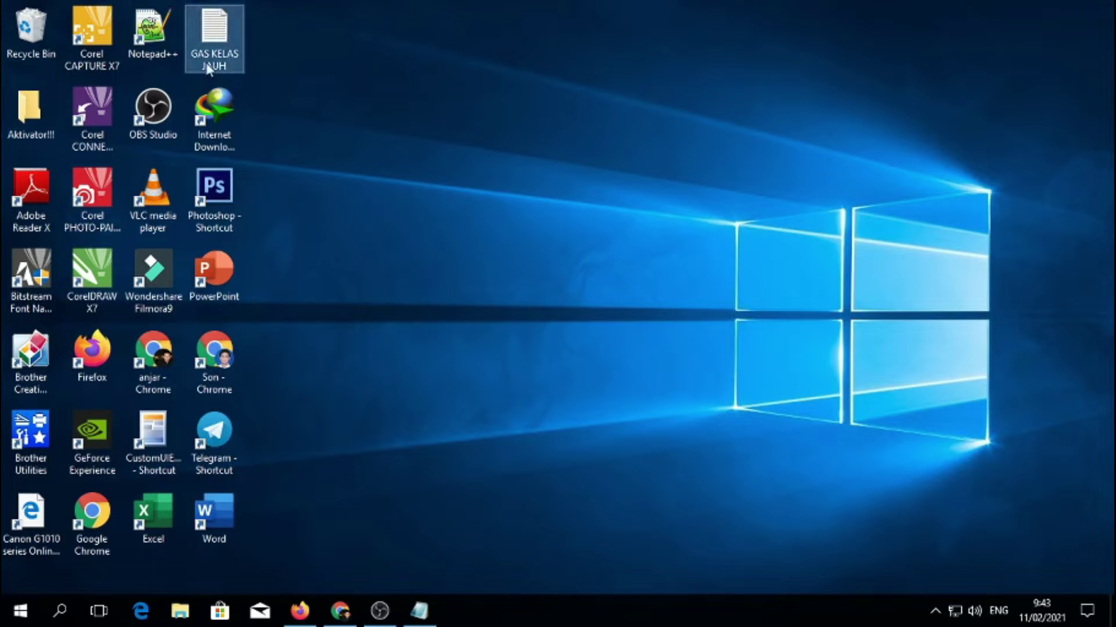
- Open the GAS KELAS JAUH script in a centred, enlarged Notepad window, then bring Google Drive forward
double_click(216, 35)
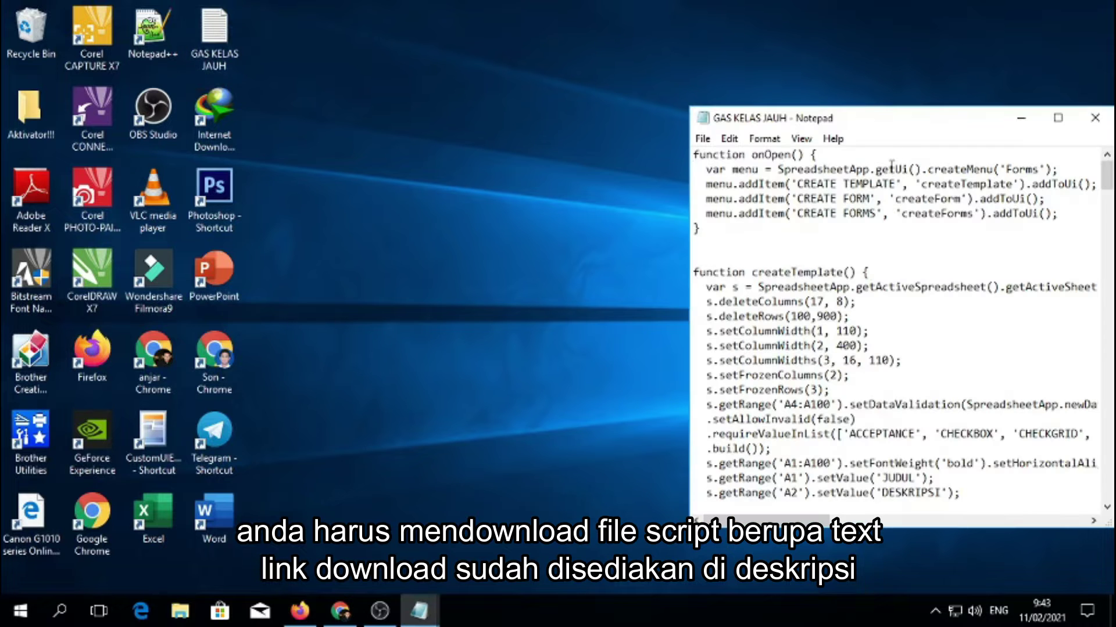
left_click_drag(887, 124, 588, 64)
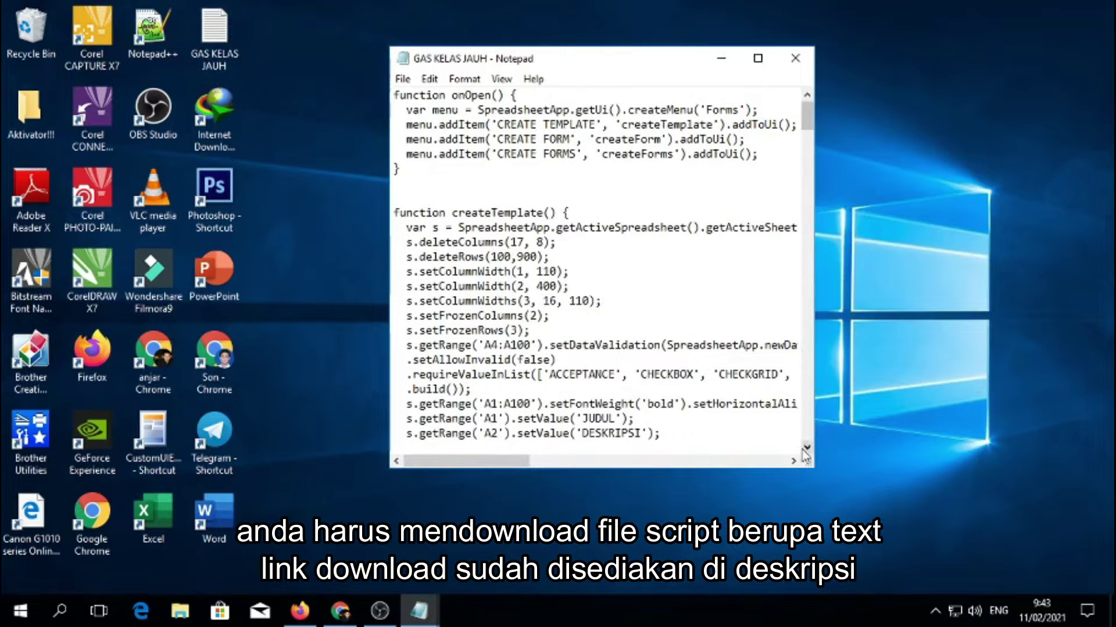
left_click_drag(812, 468, 952, 530)
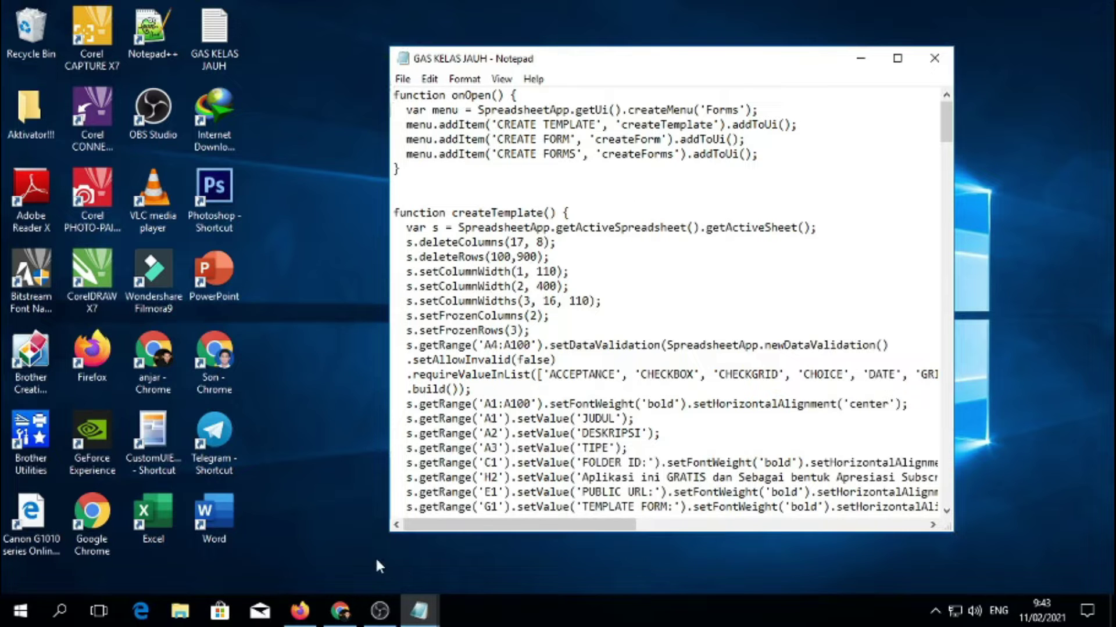
left_click(340, 610)
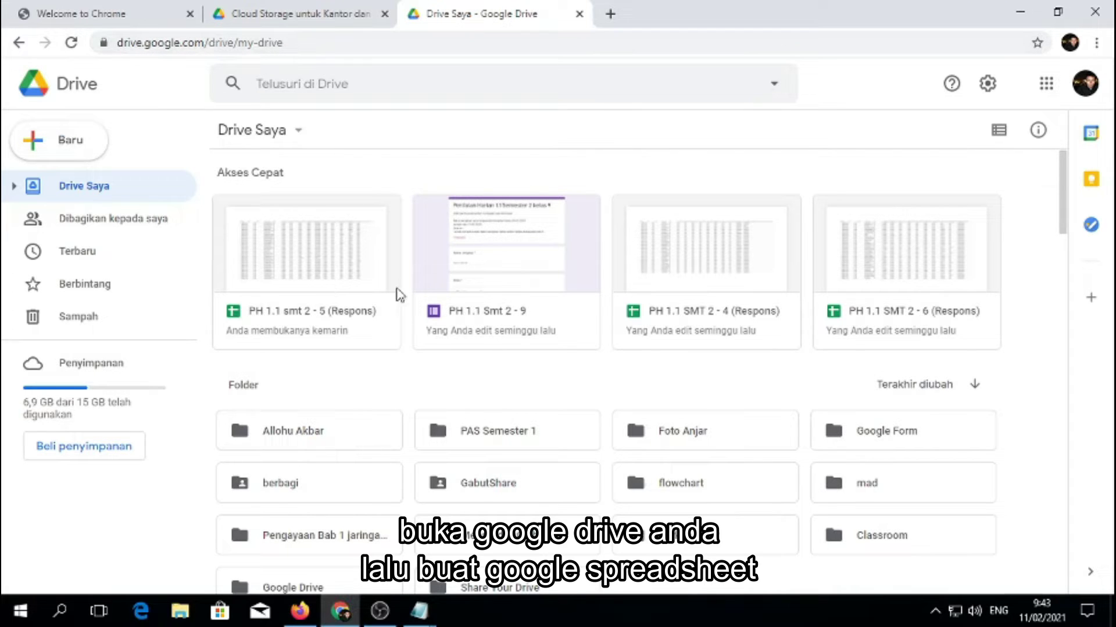
- Create a Spreadsheet kosong from Drive's Baru > Google Spreadsheet menu
left_click(80, 153)
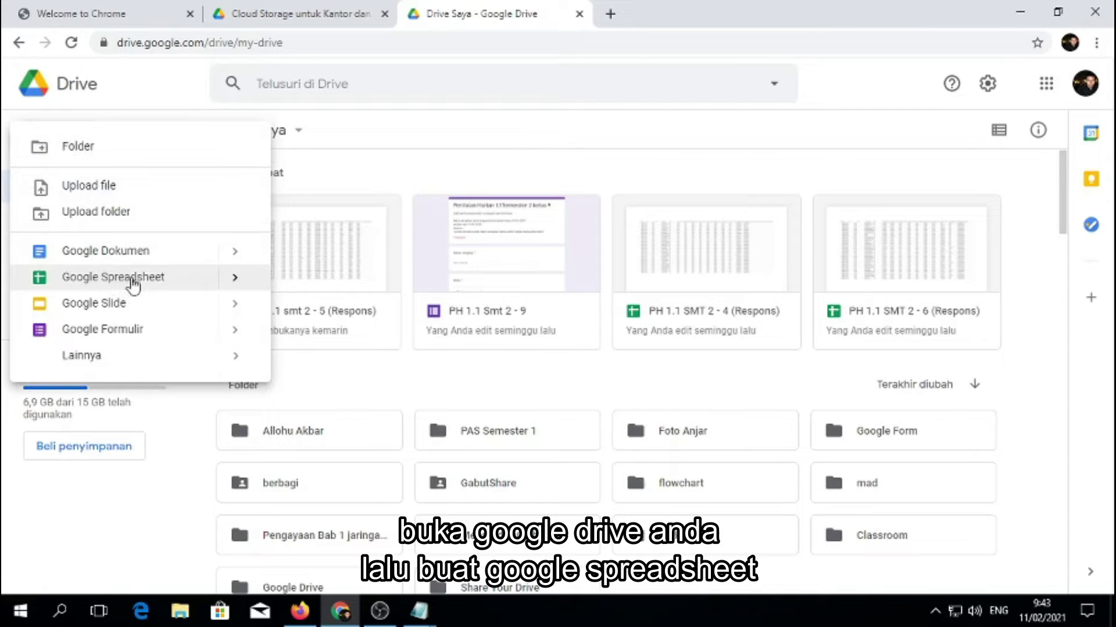
mouse_move(113, 277)
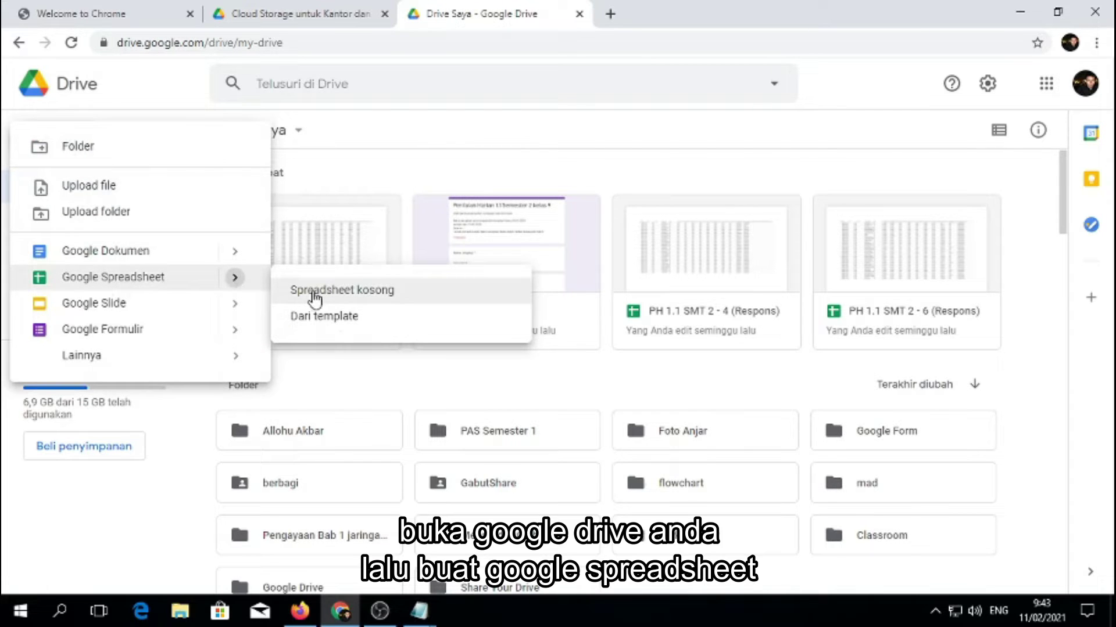
left_click(321, 294)
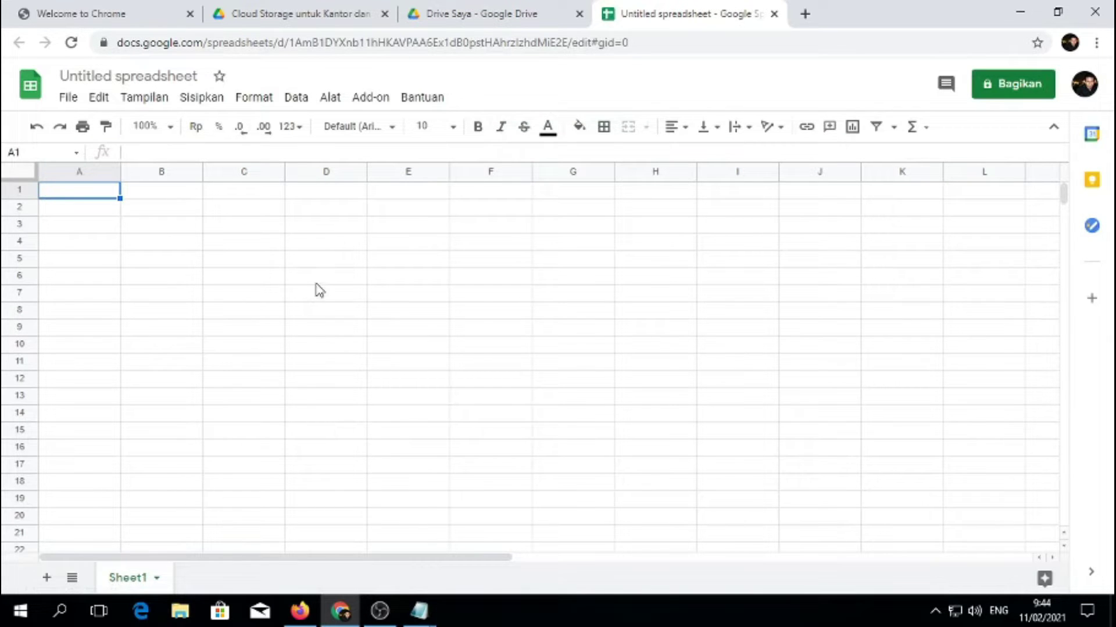
- Launch Editor skrip from the spreadsheet's Alat menu
left_click(330, 99)
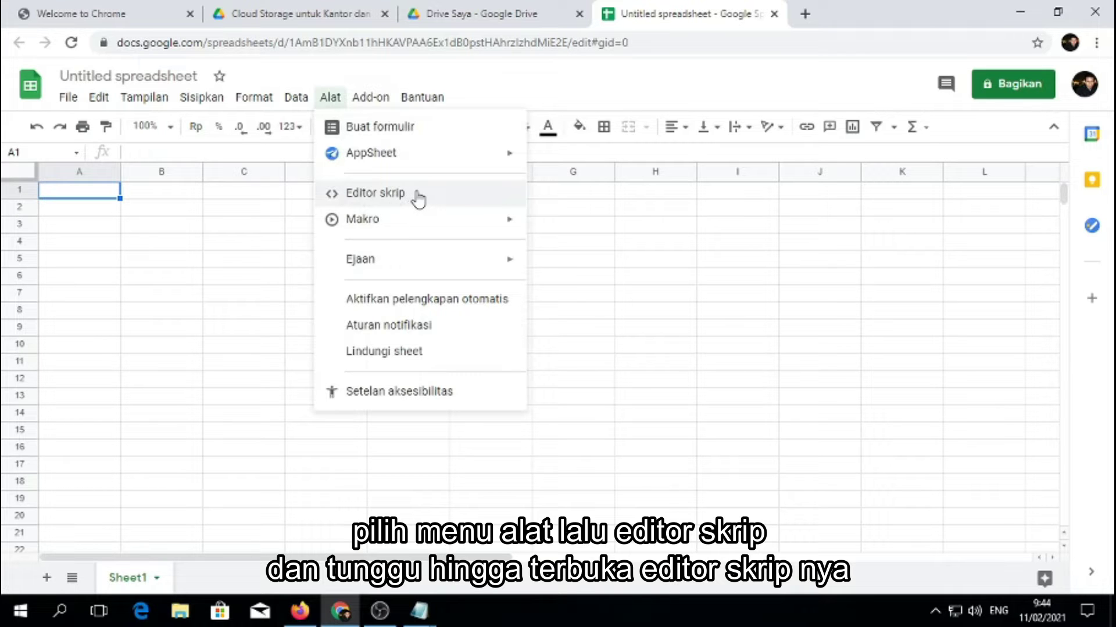
left_click(417, 200)
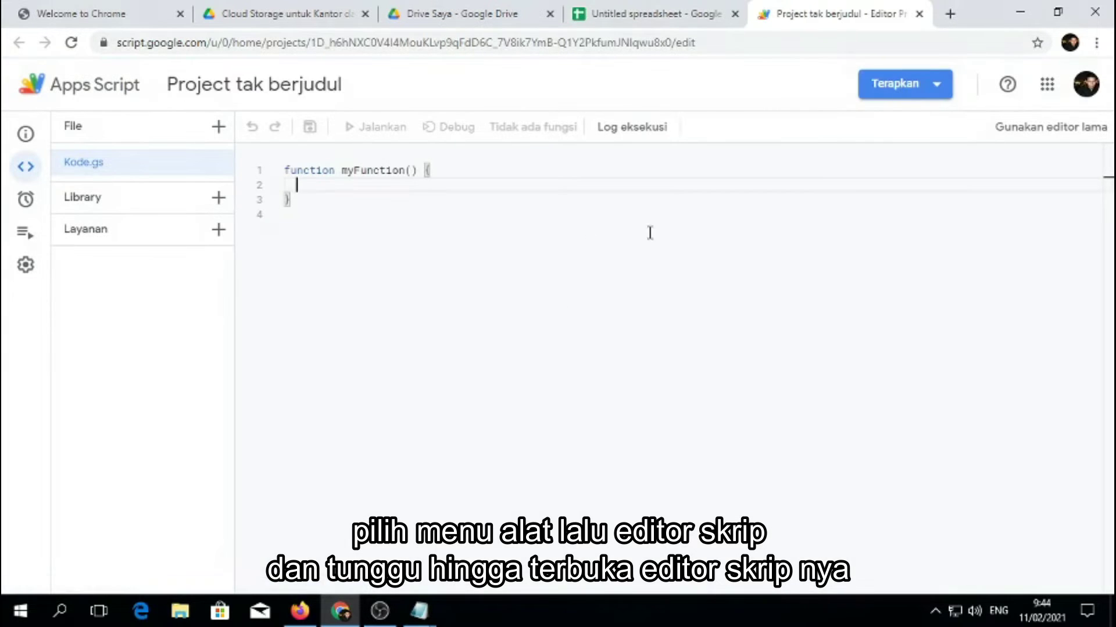
- Delete the default myFunction code from Kode.gs
left_click(617, 14)
left_click(795, 12)
left_click(672, 11)
left_click(770, 13)
left_click(685, 14)
left_click(814, 16)
left_click(286, 174)
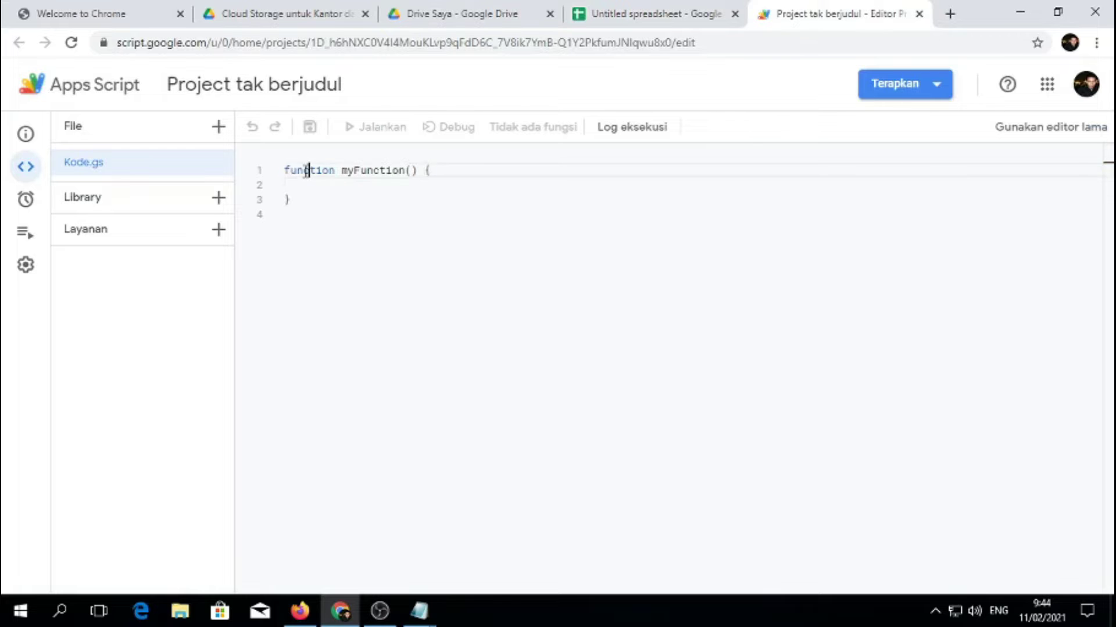
left_click_drag(287, 172, 328, 216)
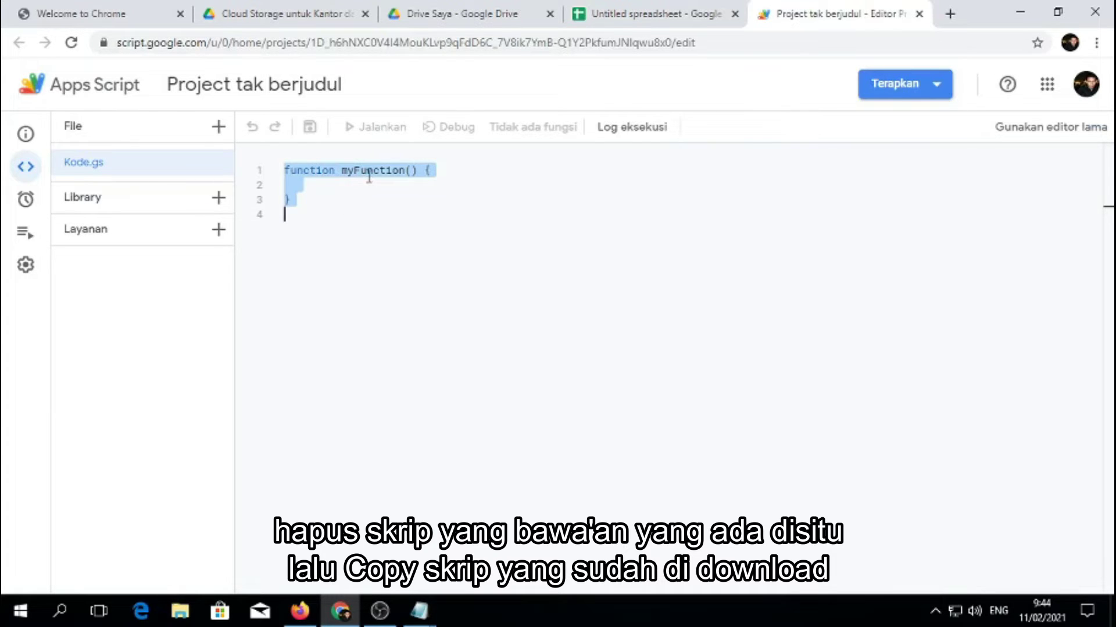
key("Delete")
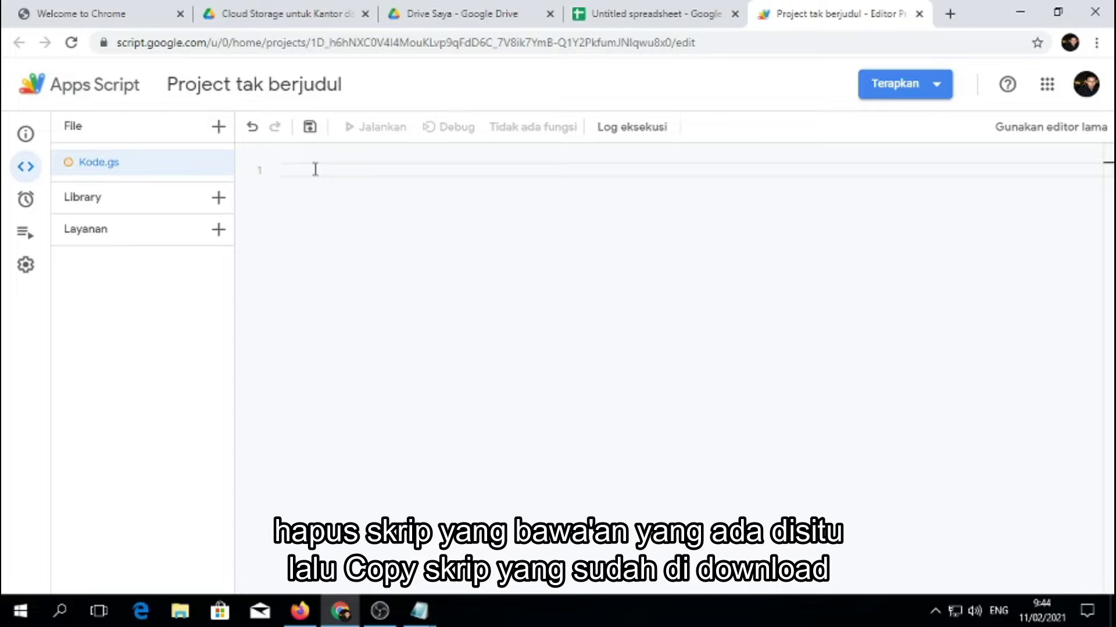
- Copy the entire GAS KELAS JAUH script from Notepad
left_click(419, 610)
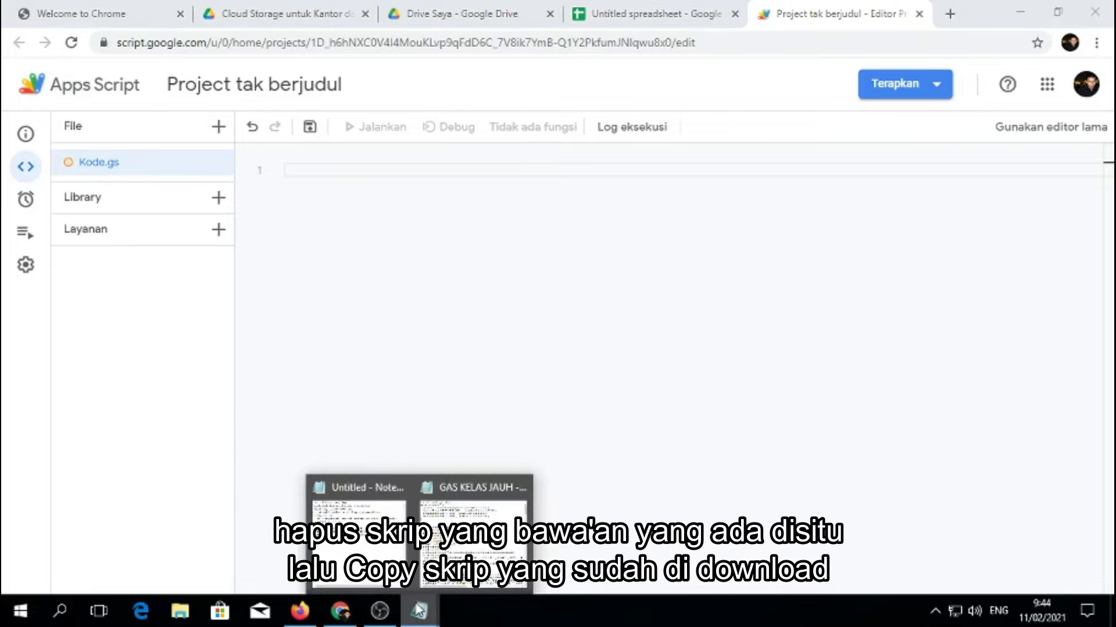
left_click(454, 545)
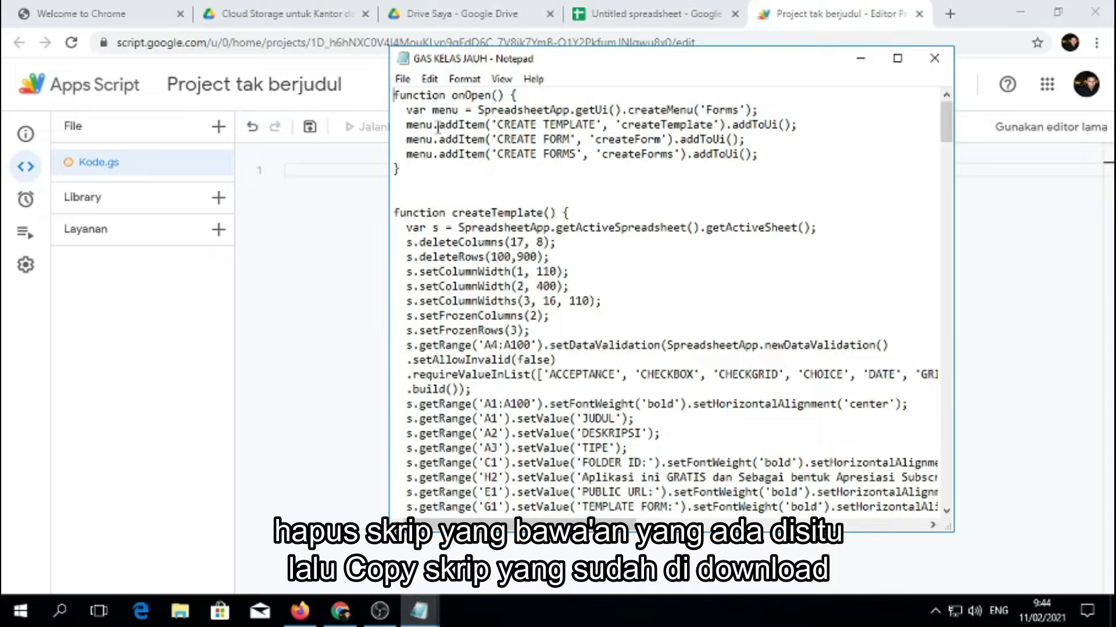
left_click_drag(395, 95, 653, 584)
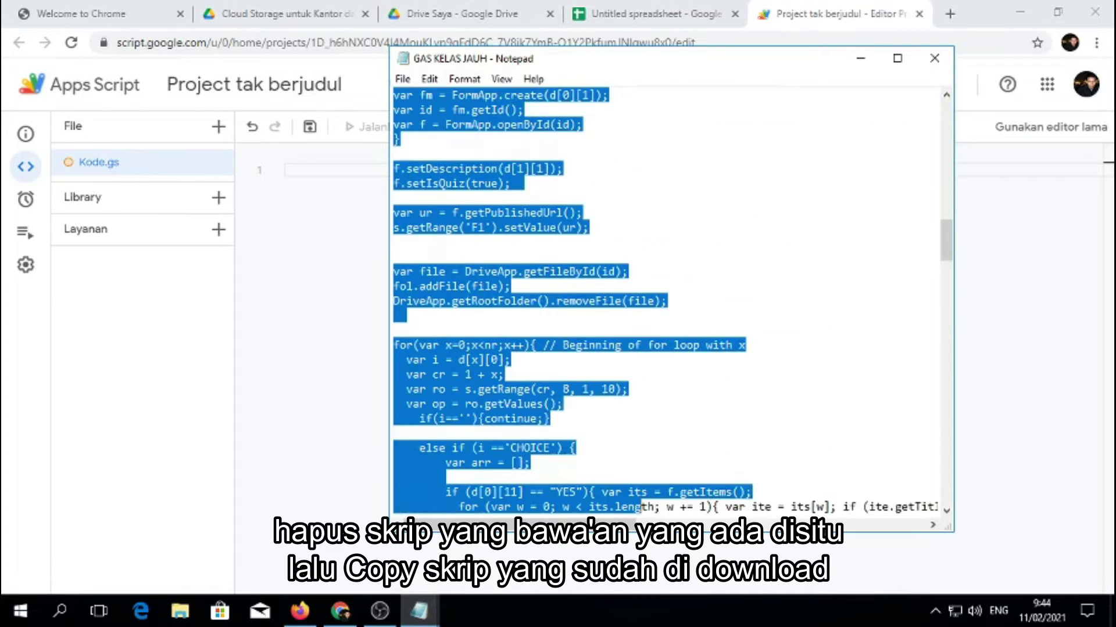
left_click_drag(653, 583, 735, 582)
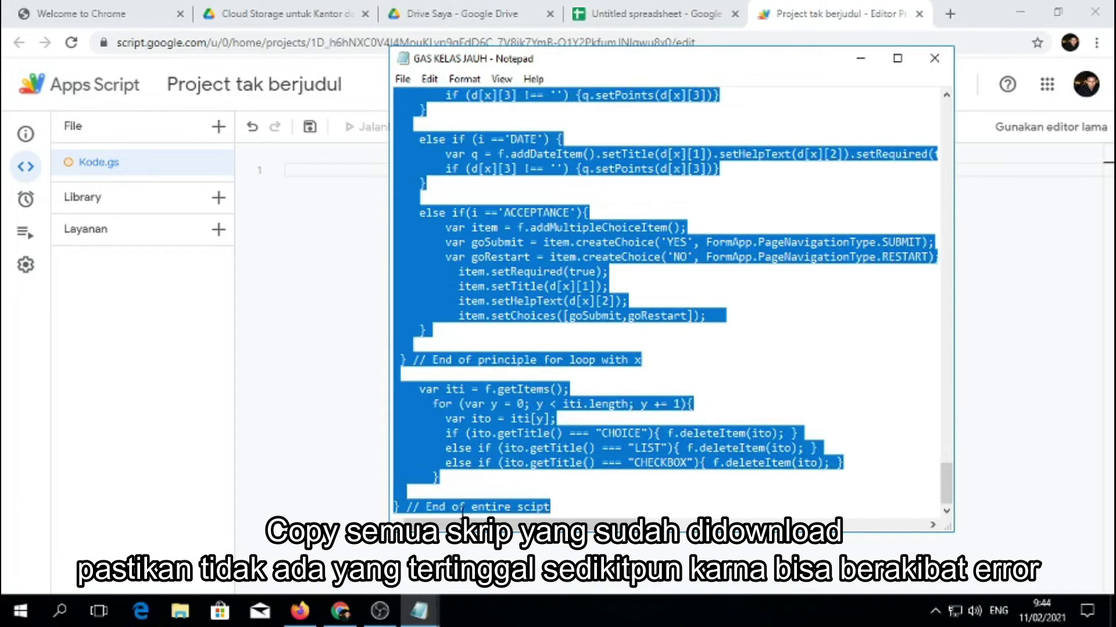
right_click(526, 404)
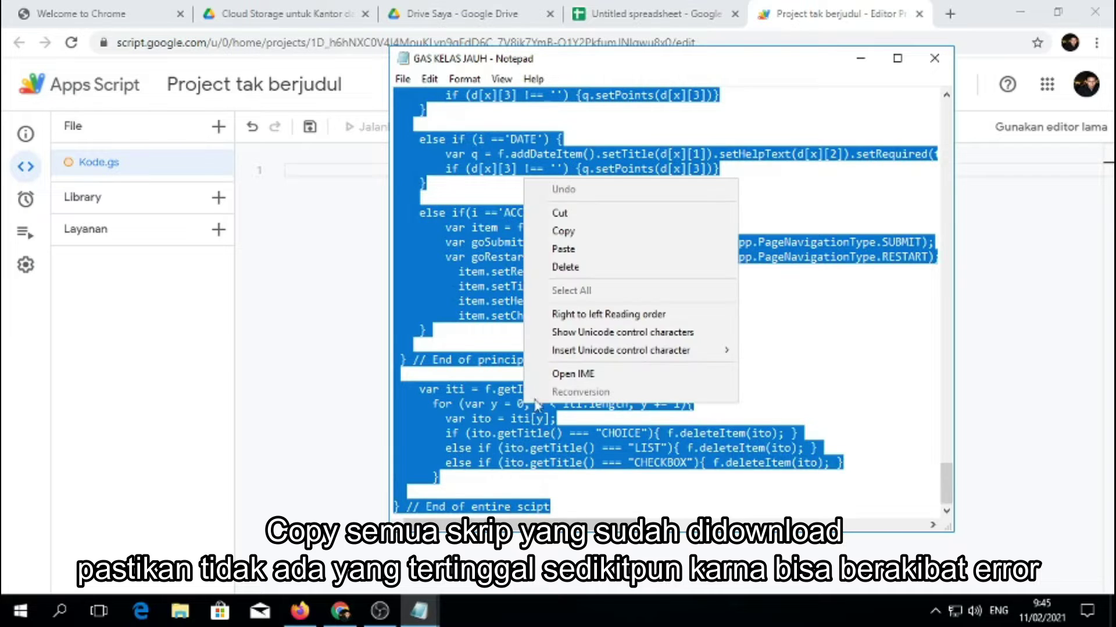
left_click(587, 233)
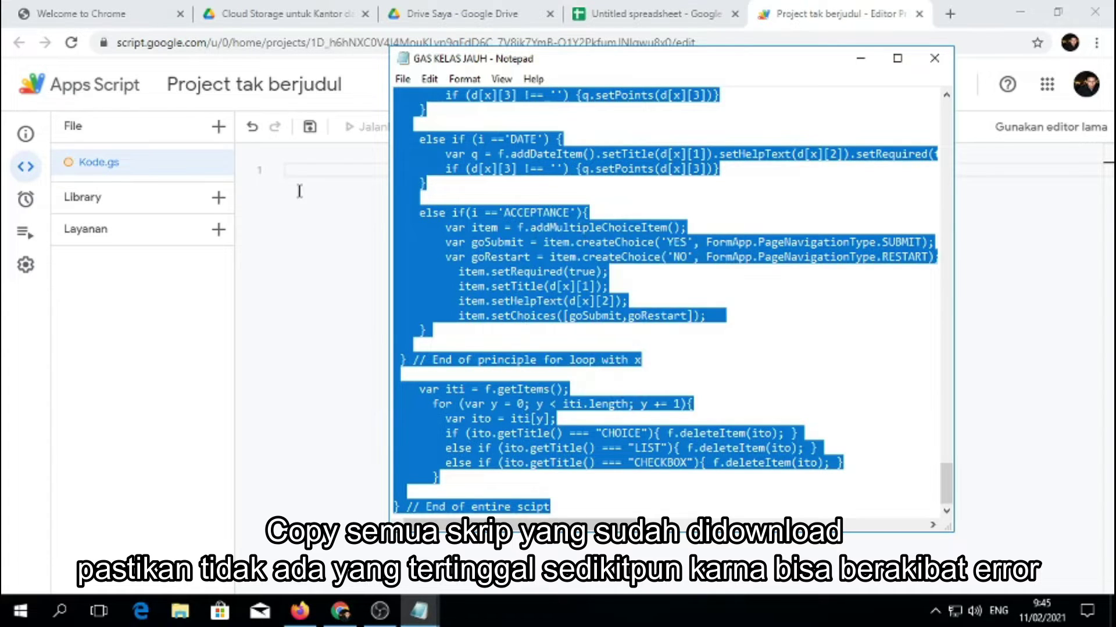
- Paste the copied script into Kode.gs, allowing clipboard access
left_click(299, 191)
right_click(296, 167)
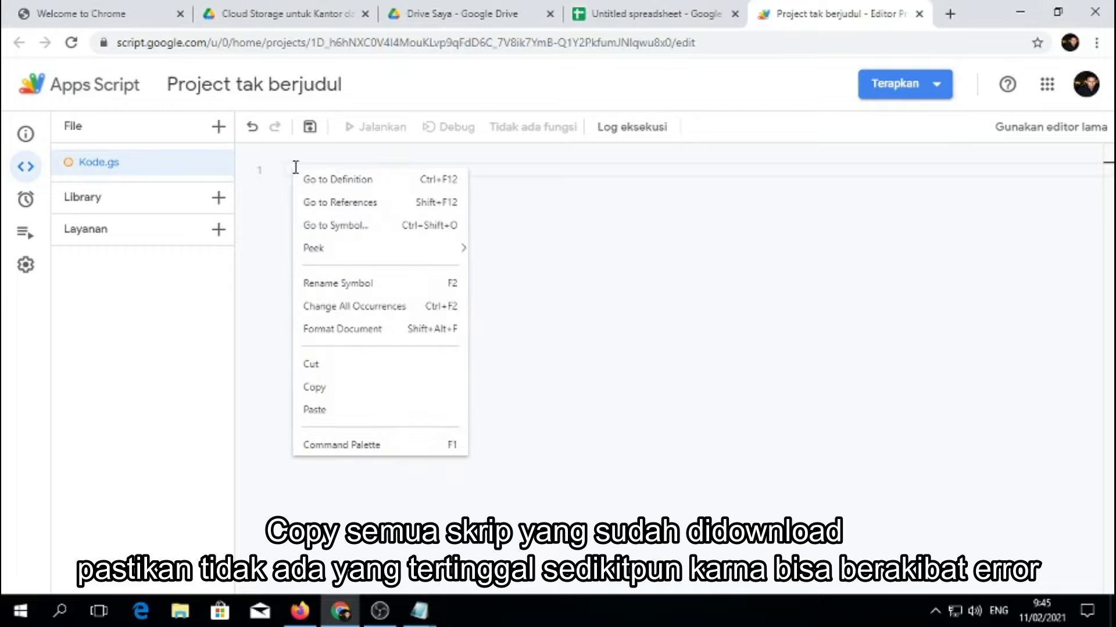
left_click(349, 416)
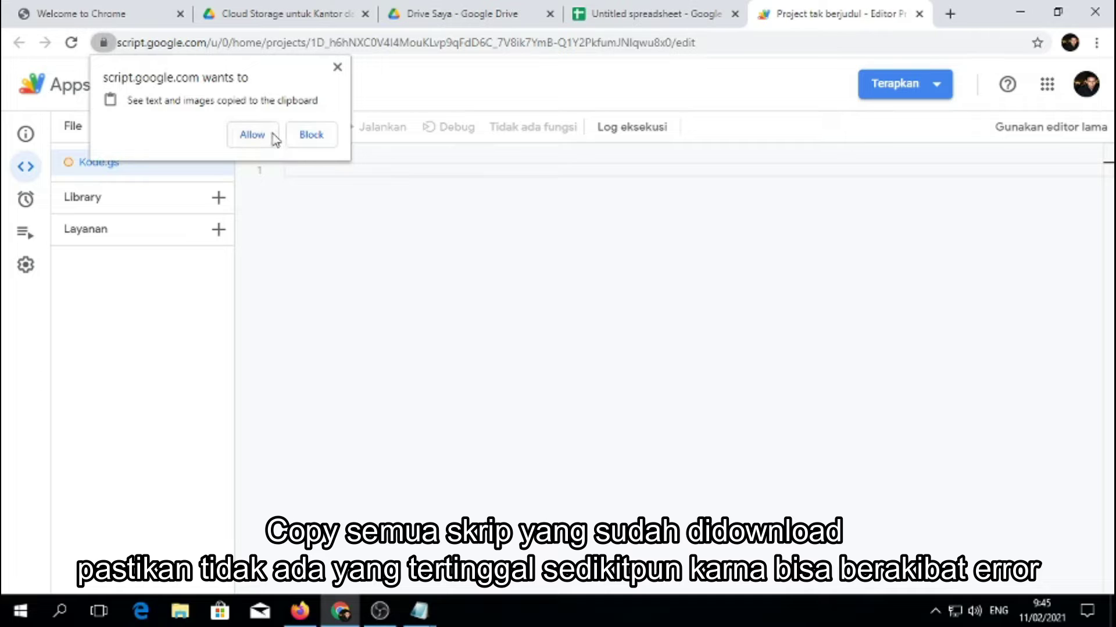
left_click(252, 135)
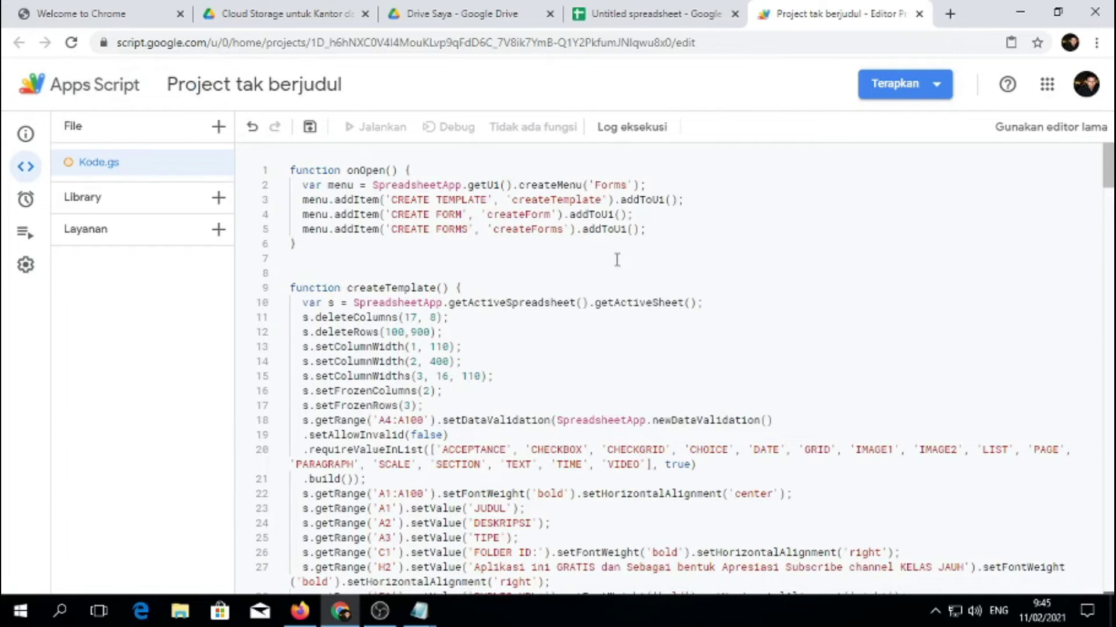
- Check that the pasted script ends with the same final comment as the Notepad original
scroll(613, 261, "down", 4)
scroll(615, 261, "down", 5)
scroll(617, 260, "down", 5)
scroll(618, 260, "down", 5)
scroll(617, 259, "down", 7)
scroll(618, 260, "down", 5)
scroll(617, 260, "down", 5)
scroll(618, 260, "down", 4)
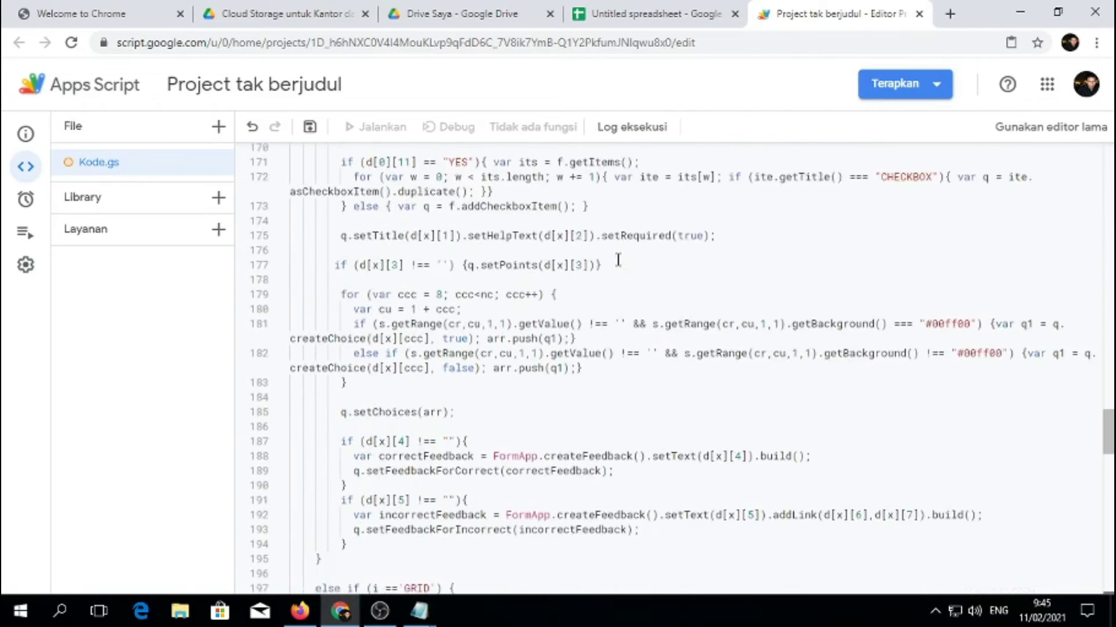
scroll(618, 260, "down", 7)
scroll(617, 260, "down", 5)
scroll(618, 260, "down", 5)
scroll(618, 260, "down", 3)
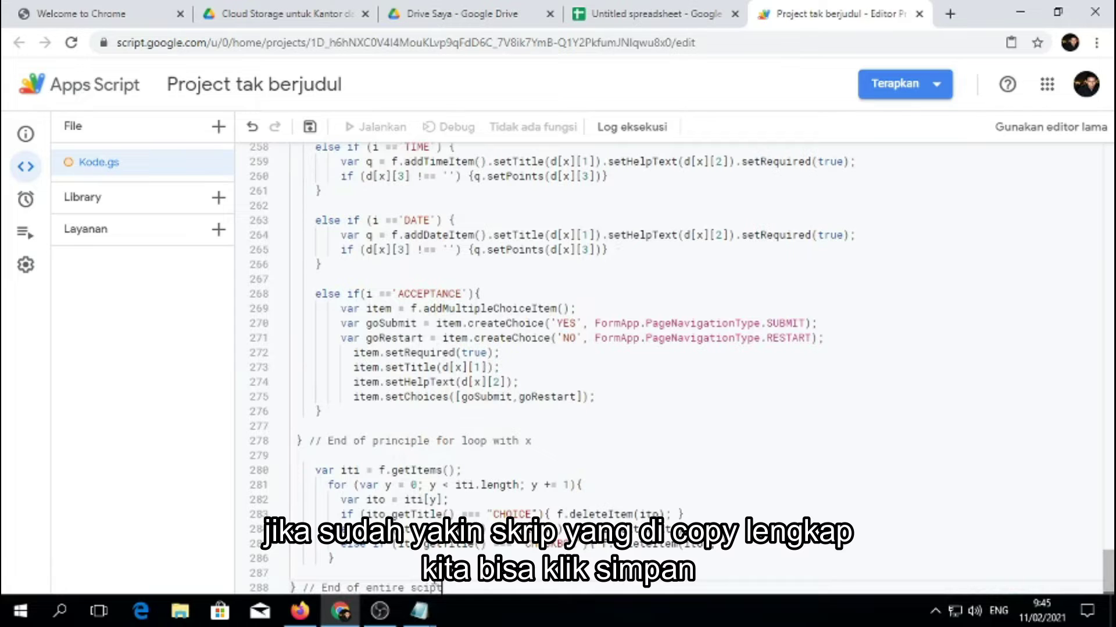
left_click_drag(449, 586, 314, 585)
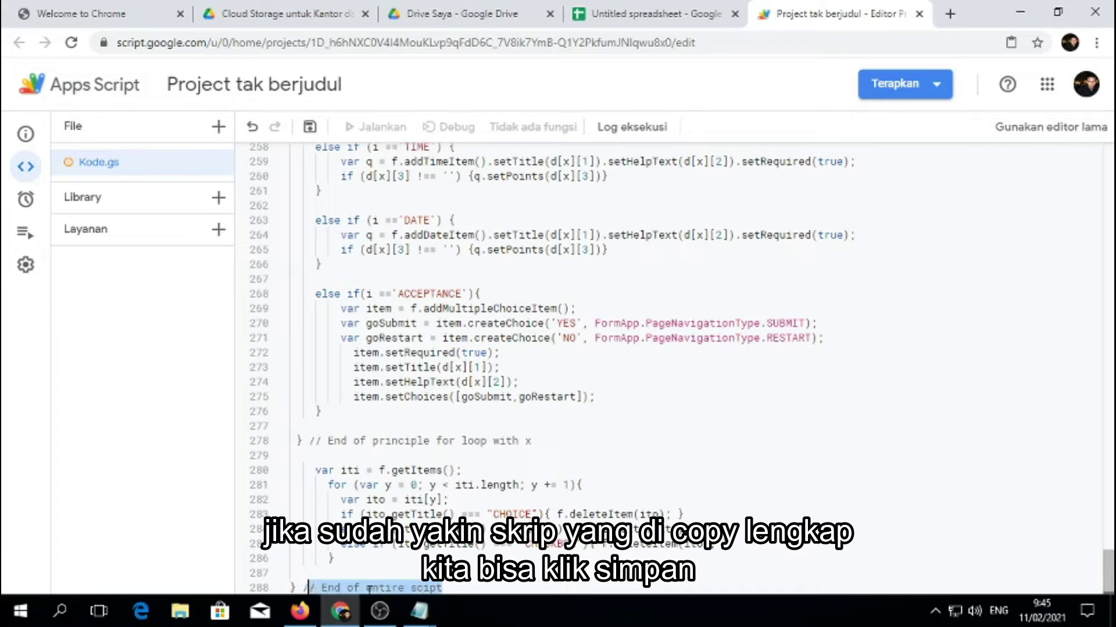
left_click(419, 611)
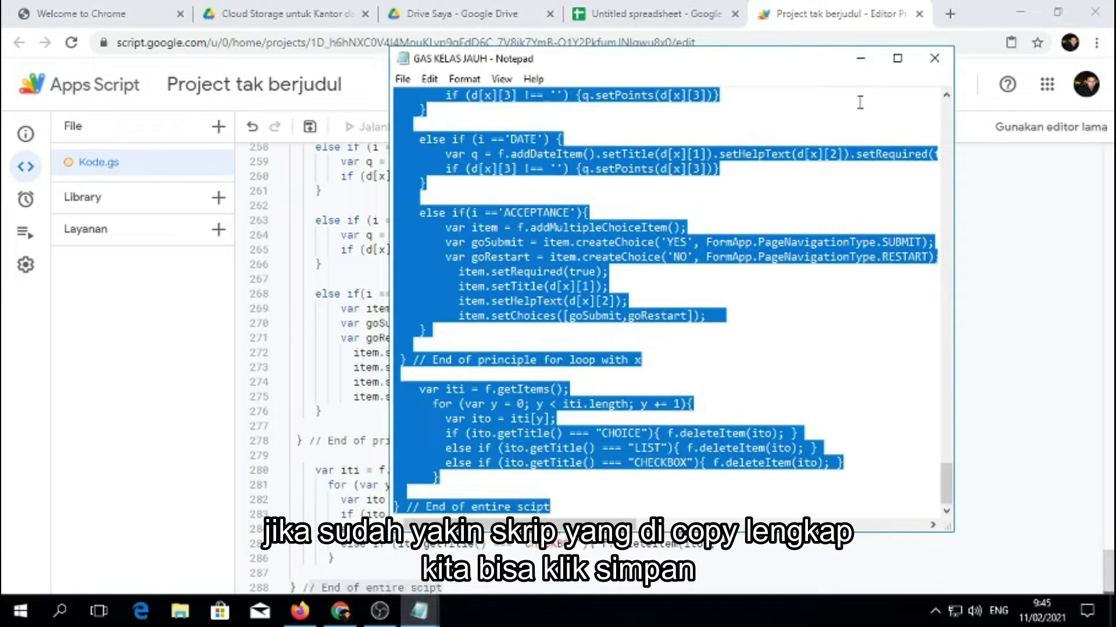
left_click(860, 58)
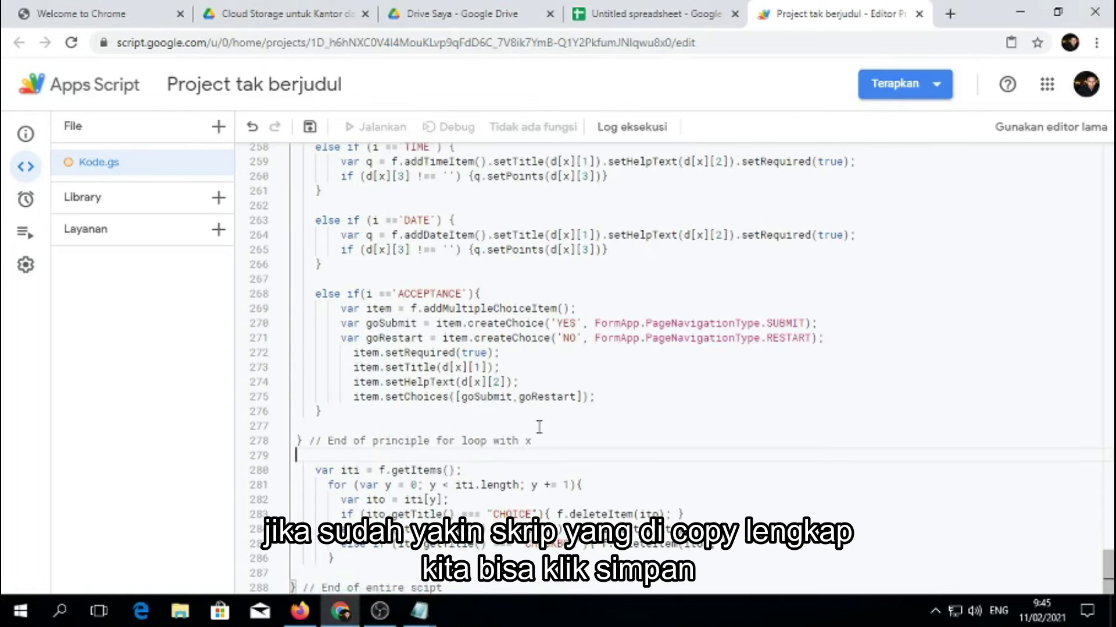
- Save the Apps Script project
scroll(517, 463, "up", 5)
scroll(545, 411, "up", 5)
scroll(566, 399, "up", 5)
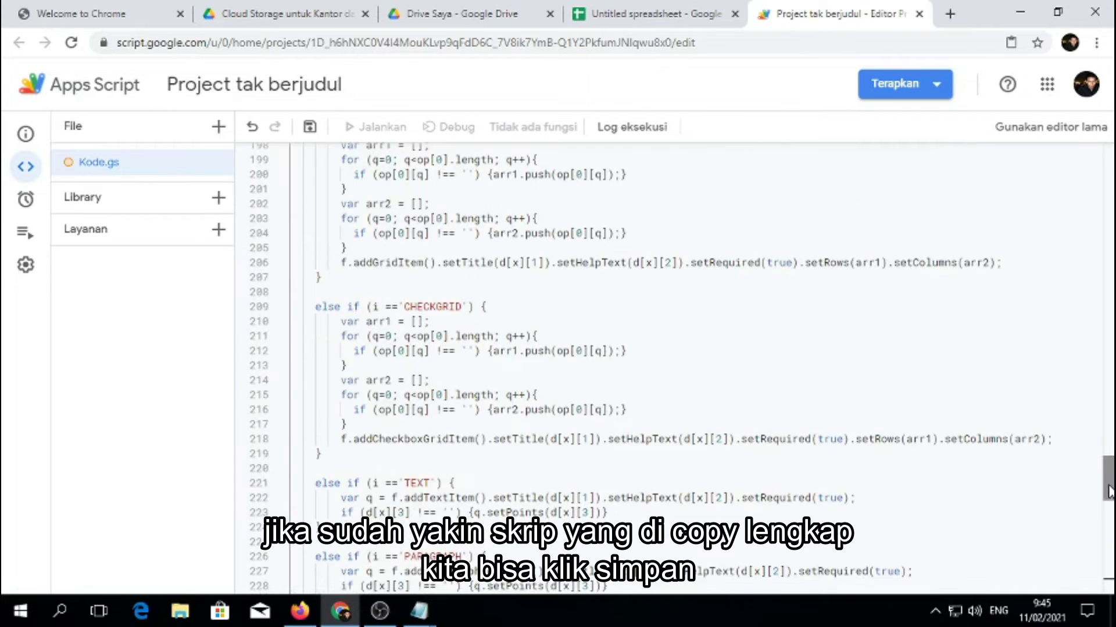
left_click_drag(1108, 488, 1108, 162)
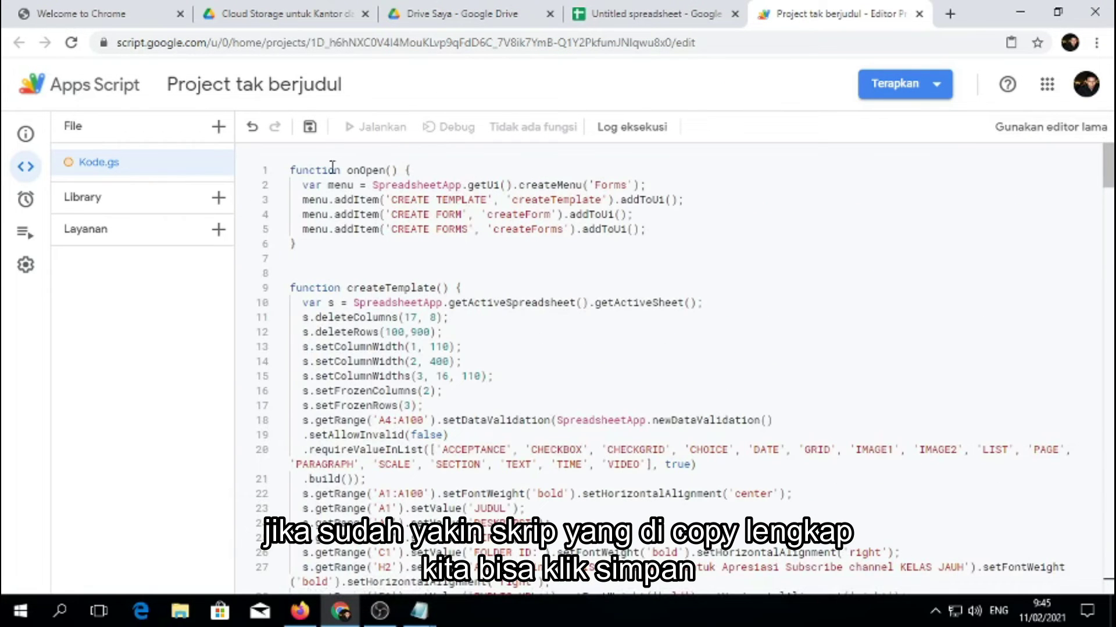
left_click(310, 128)
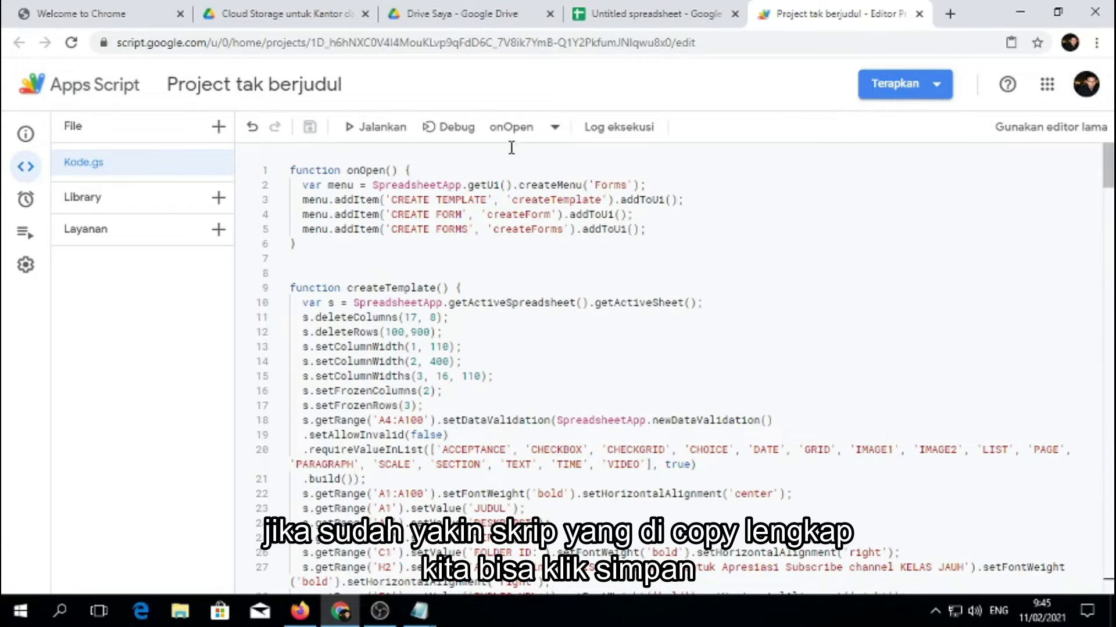
- Run the onOpen function from the function dropdown
left_click(552, 129)
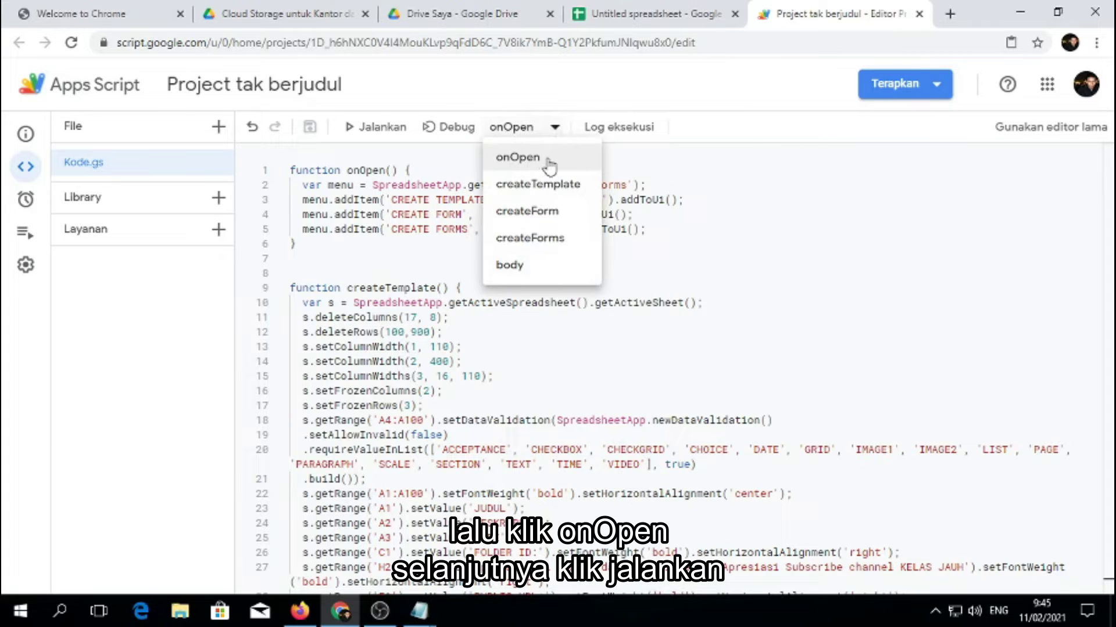
left_click(549, 165)
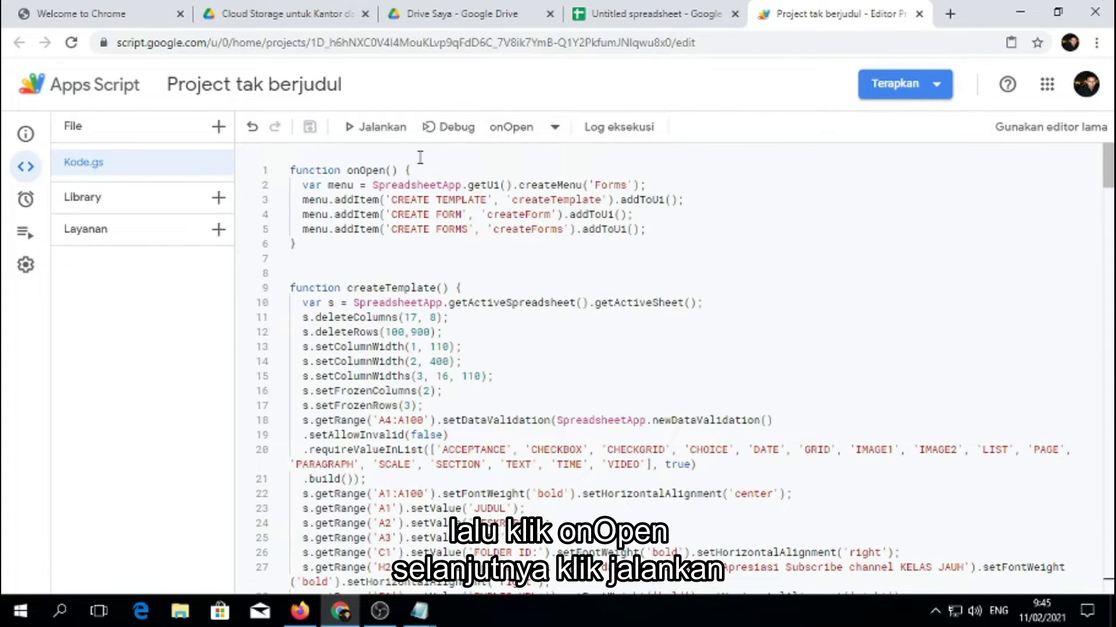
left_click(376, 127)
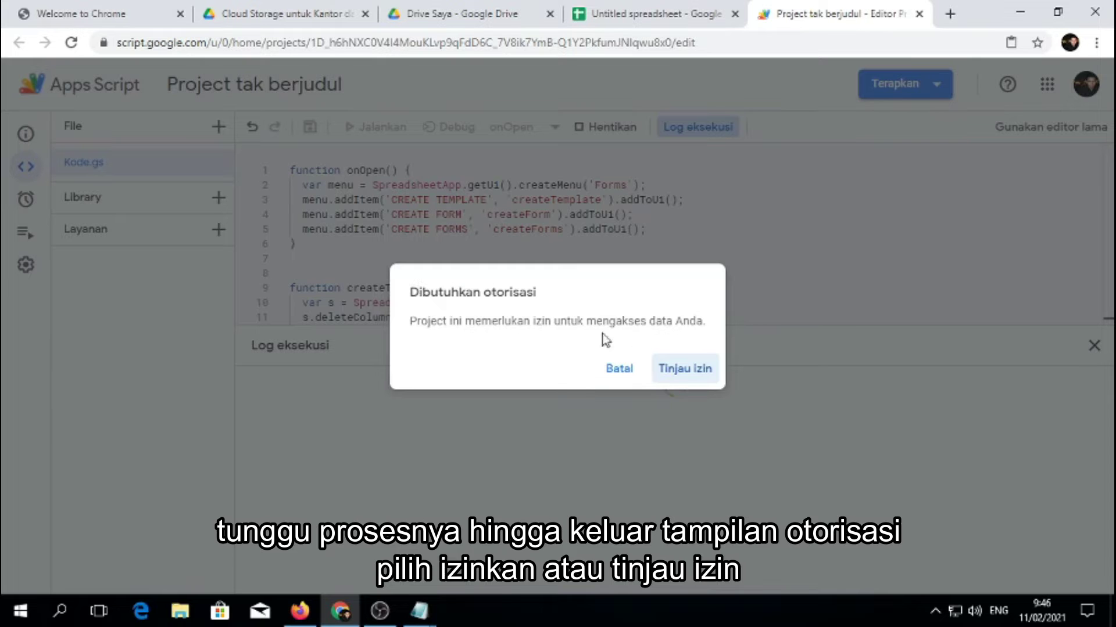
- Review permissions with the signed-in account and proceed past the unverified-app warning via Lanjutan
left_click(680, 371)
left_click(679, 372)
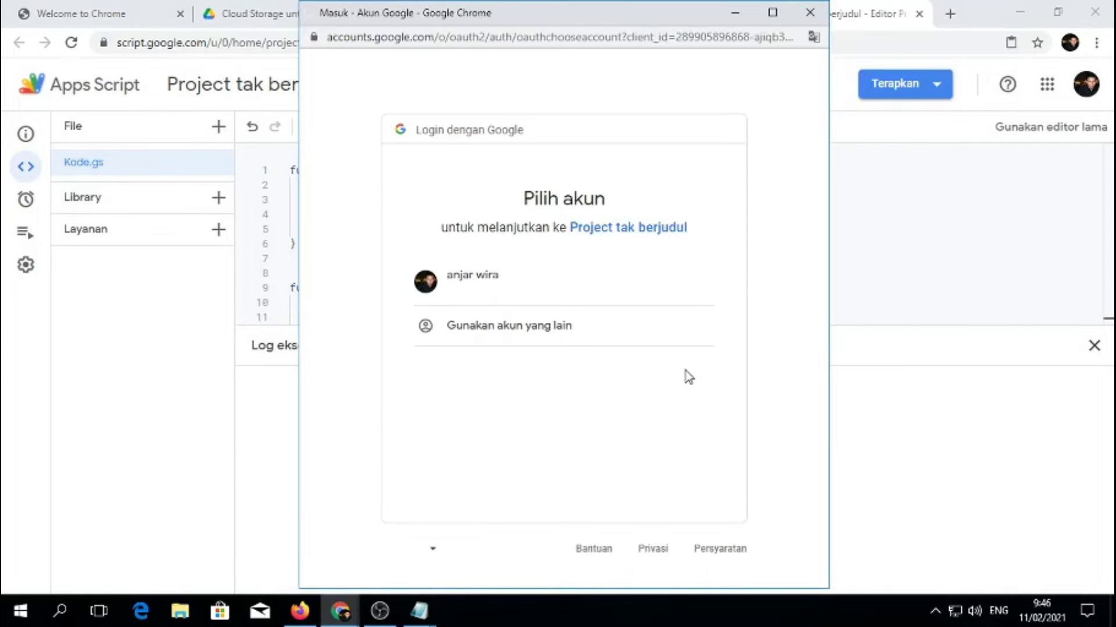
left_click(480, 283)
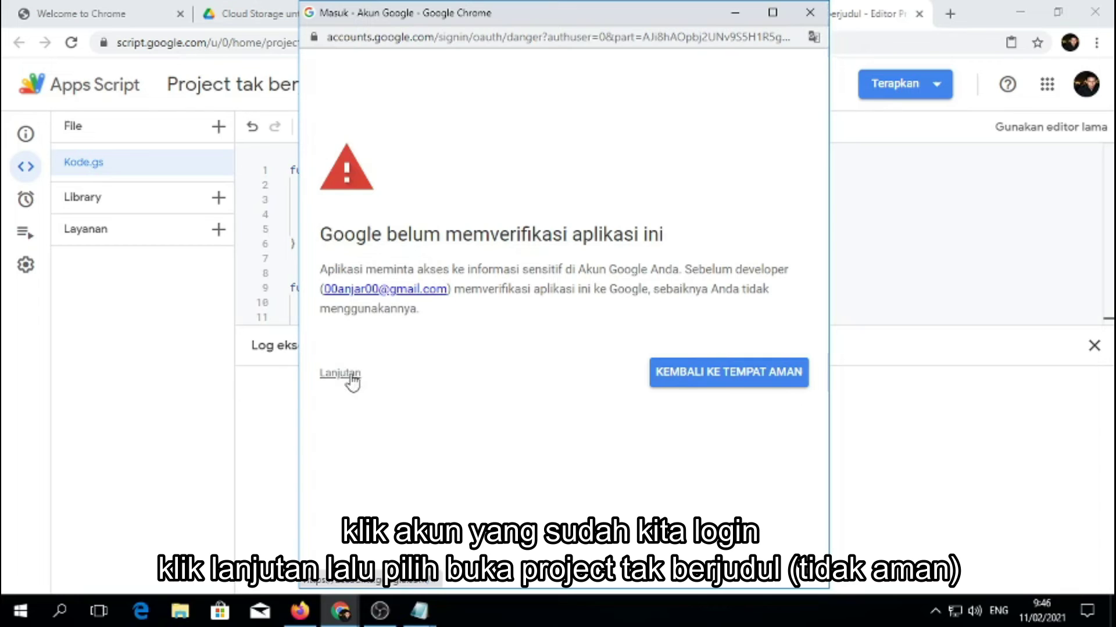
left_click(346, 376)
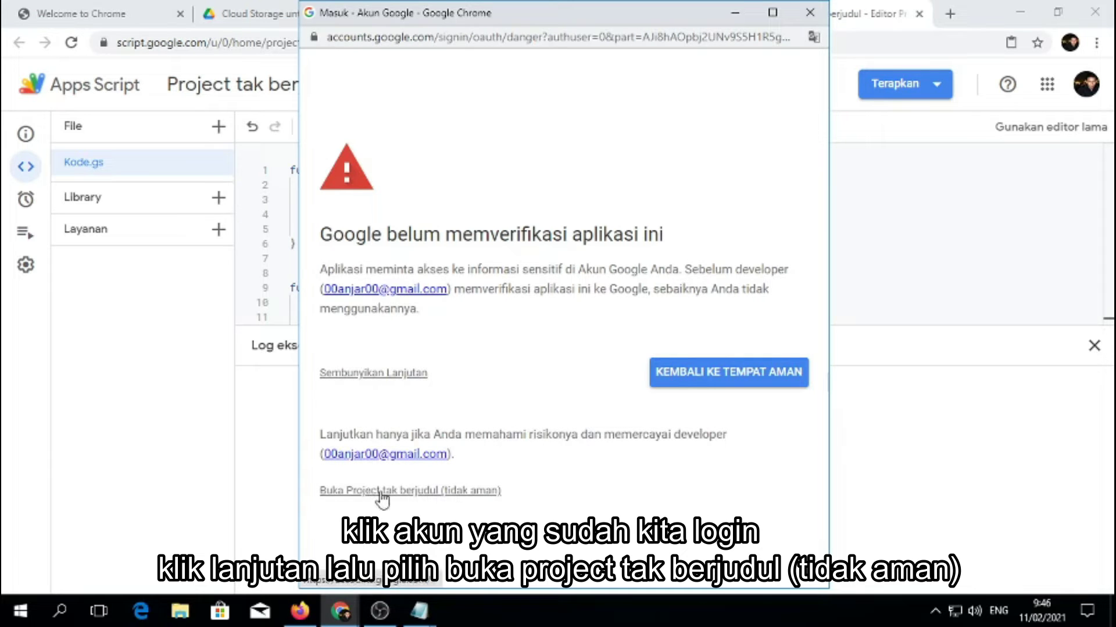
left_click(452, 491)
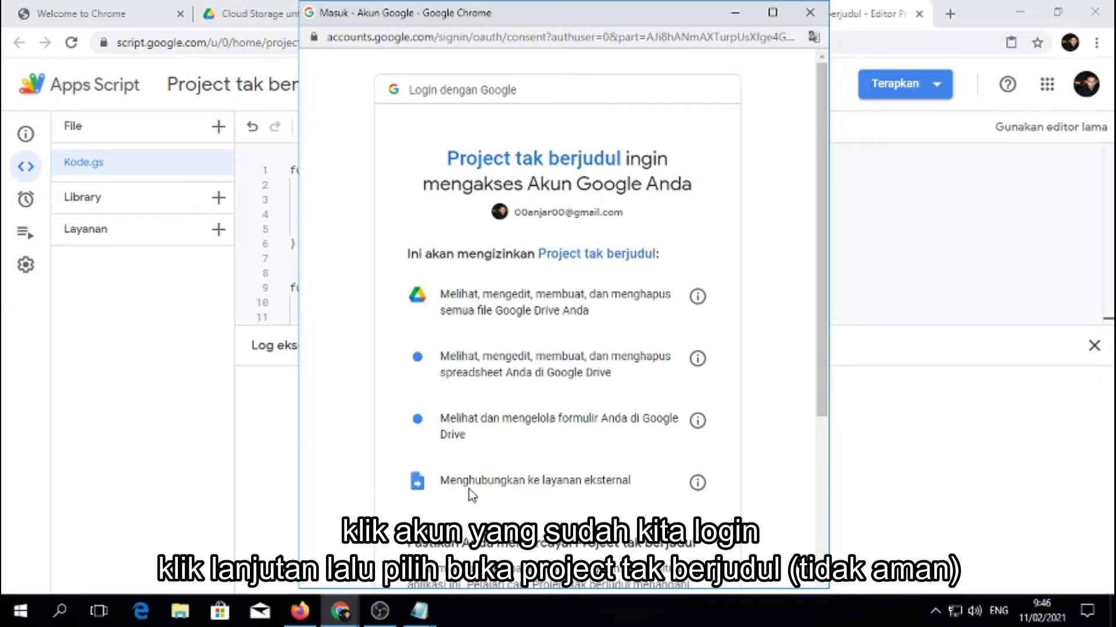
- Grant access with Izinkan, then return to the spreadsheet's new Forms menu
left_click_drag(811, 322, 811, 473)
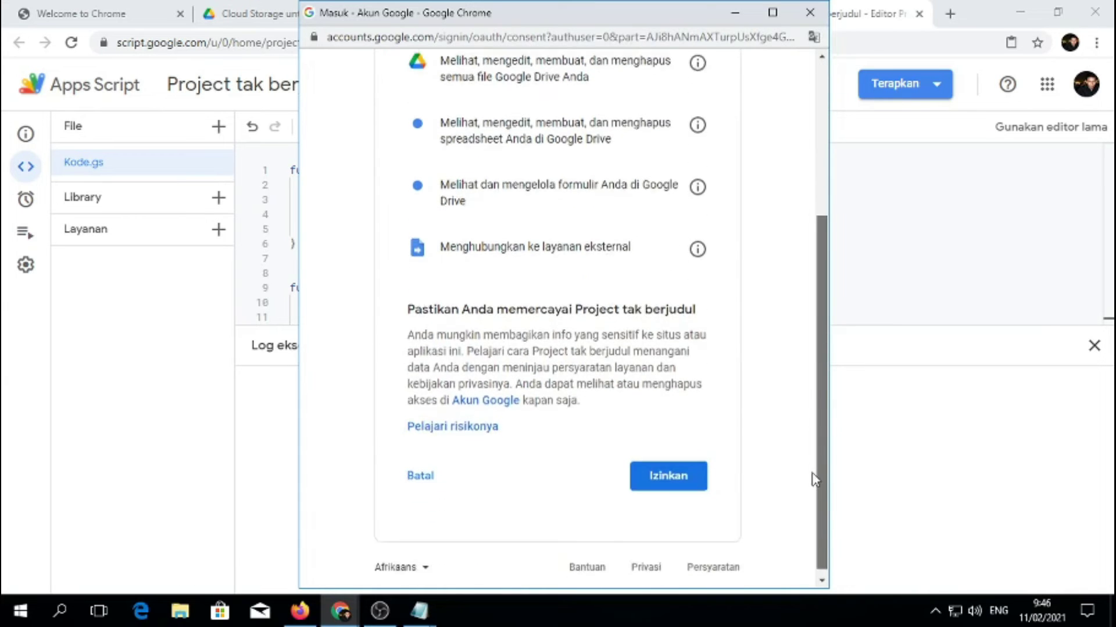
left_click(671, 470)
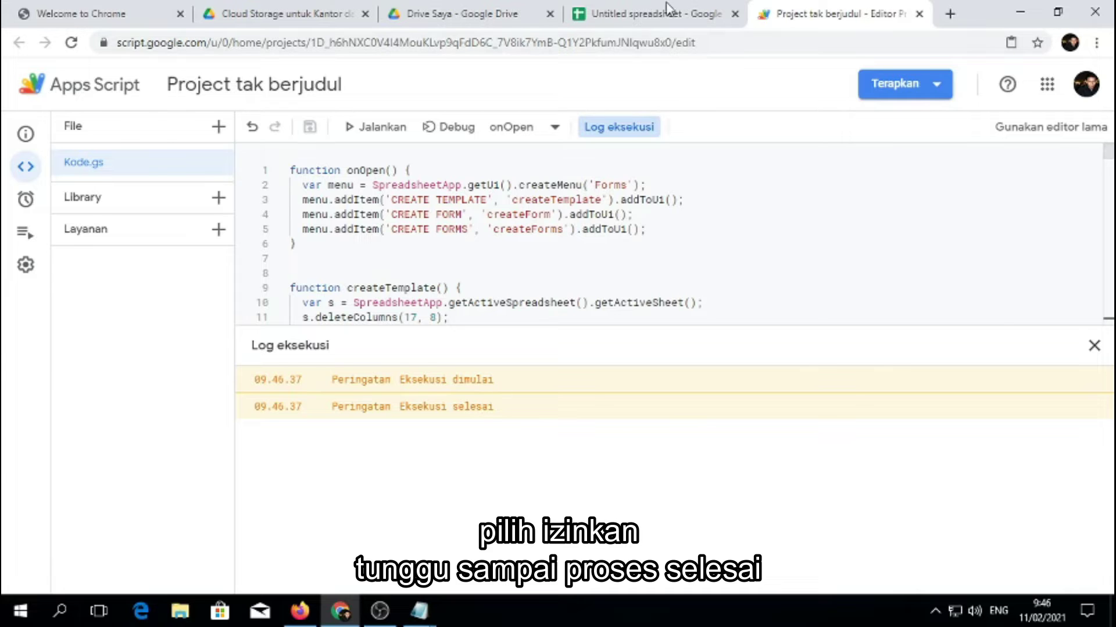
left_click(656, 13)
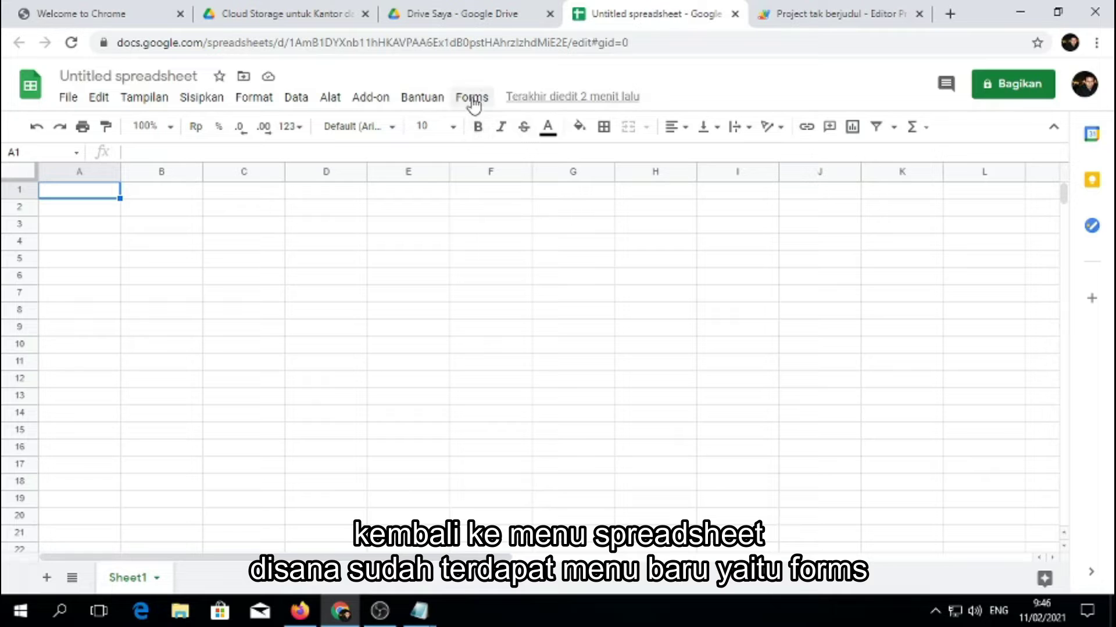
left_click(472, 100)
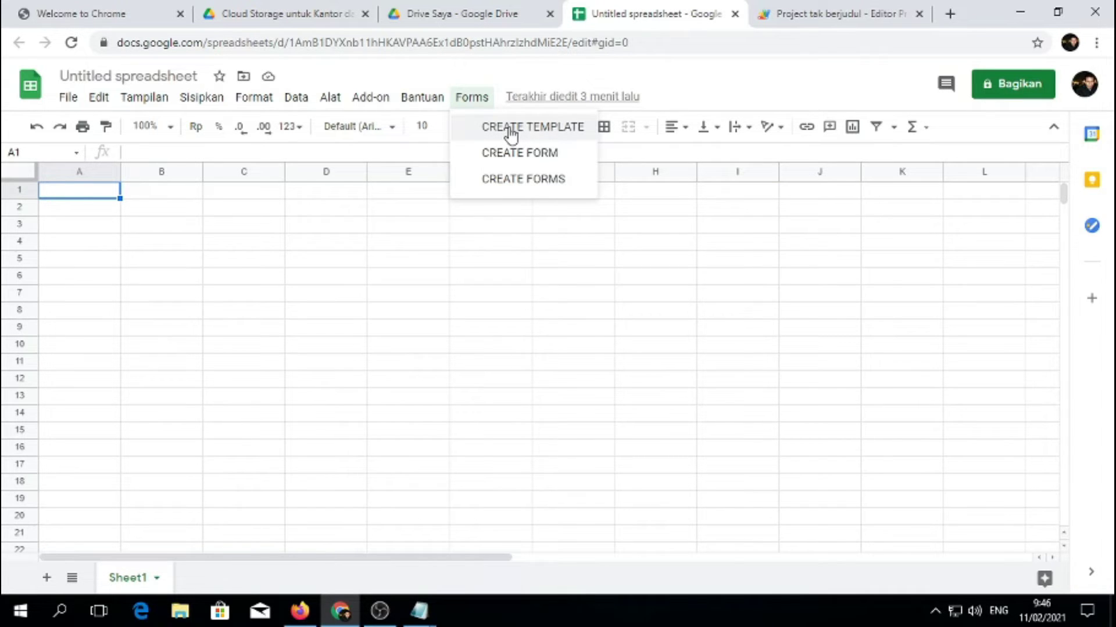
- Run Forms > CREATE TEMPLATE to build the JUDUL, TIPE, PERTANYAAN, POIN and LINK header table
left_click(511, 136)
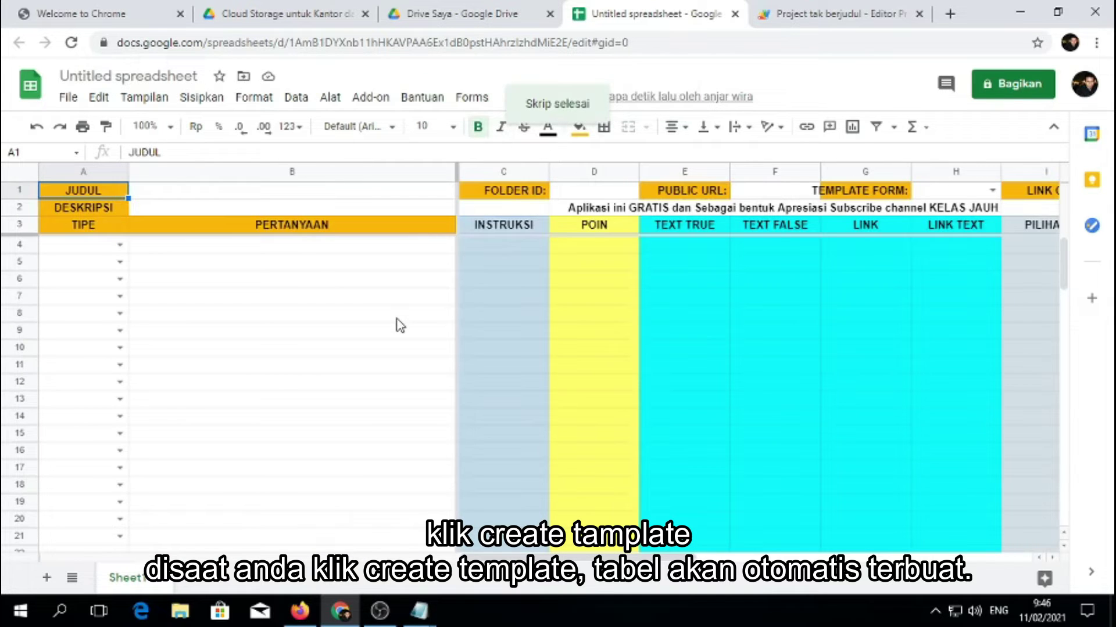
scroll(581, 378, "right", 3)
scroll(581, 378, "left", 3)
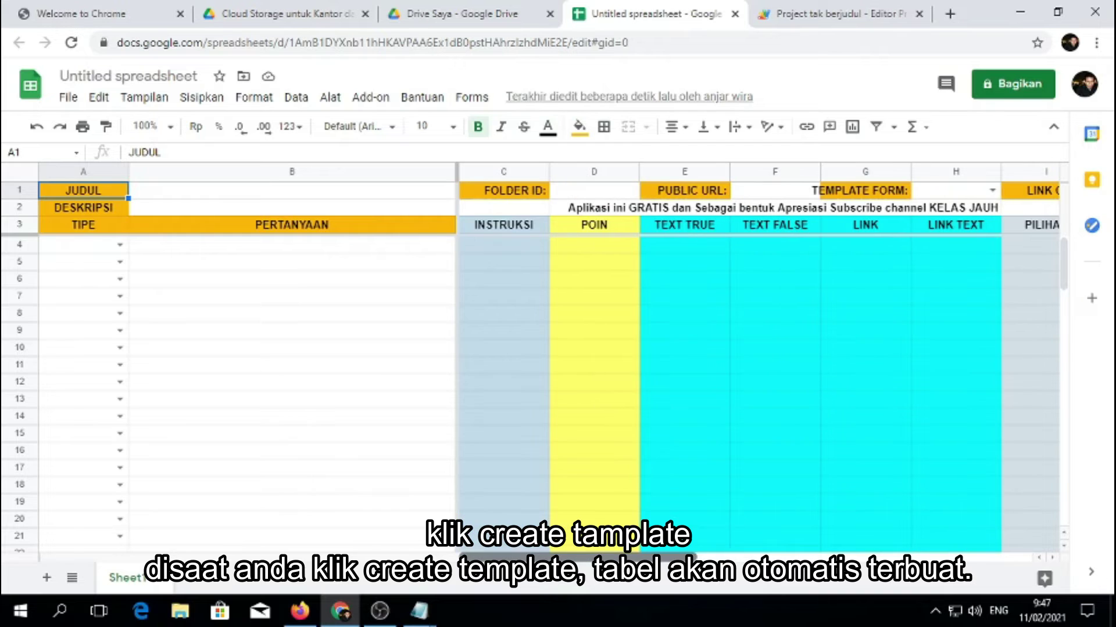
- Retitle the Sheet1 tab holding the quiz template as 'PH Matematika'
double_click(124, 578)
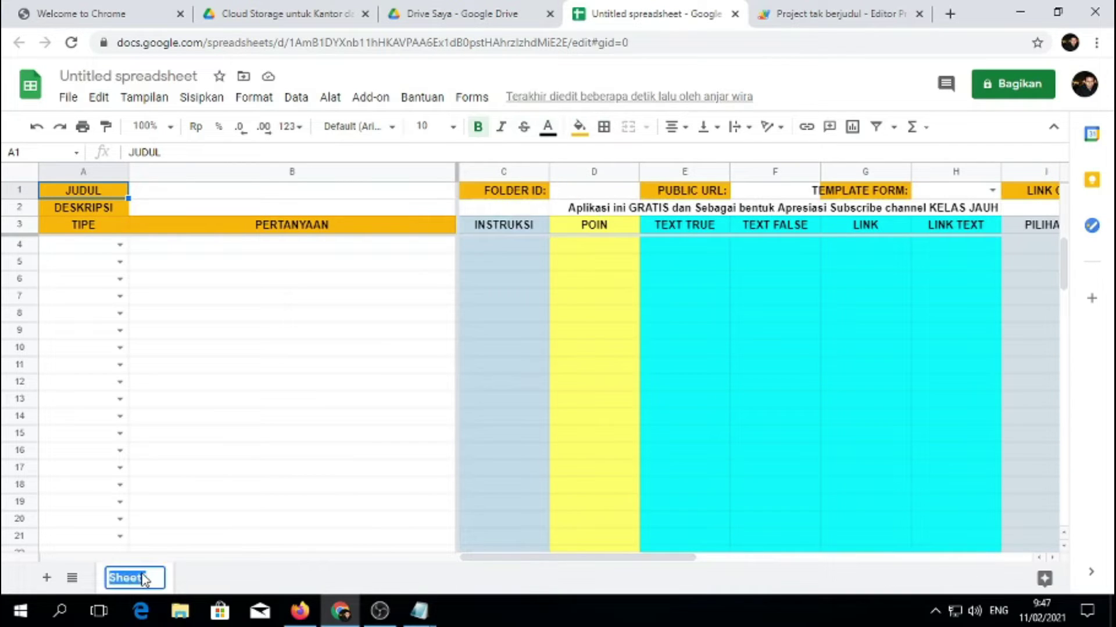
type("P")
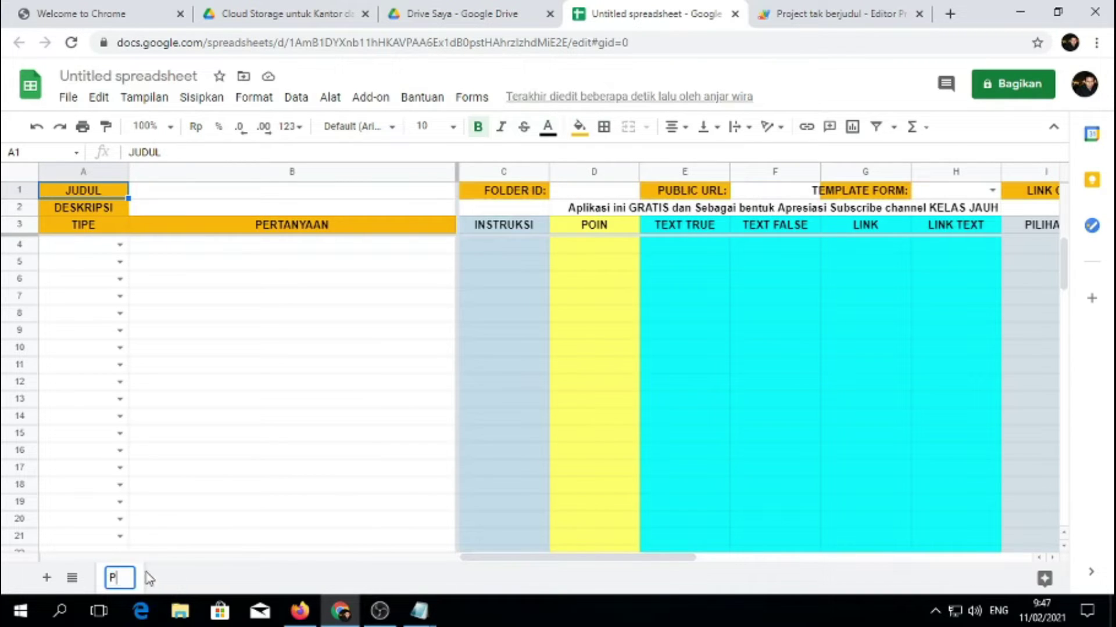
type("H")
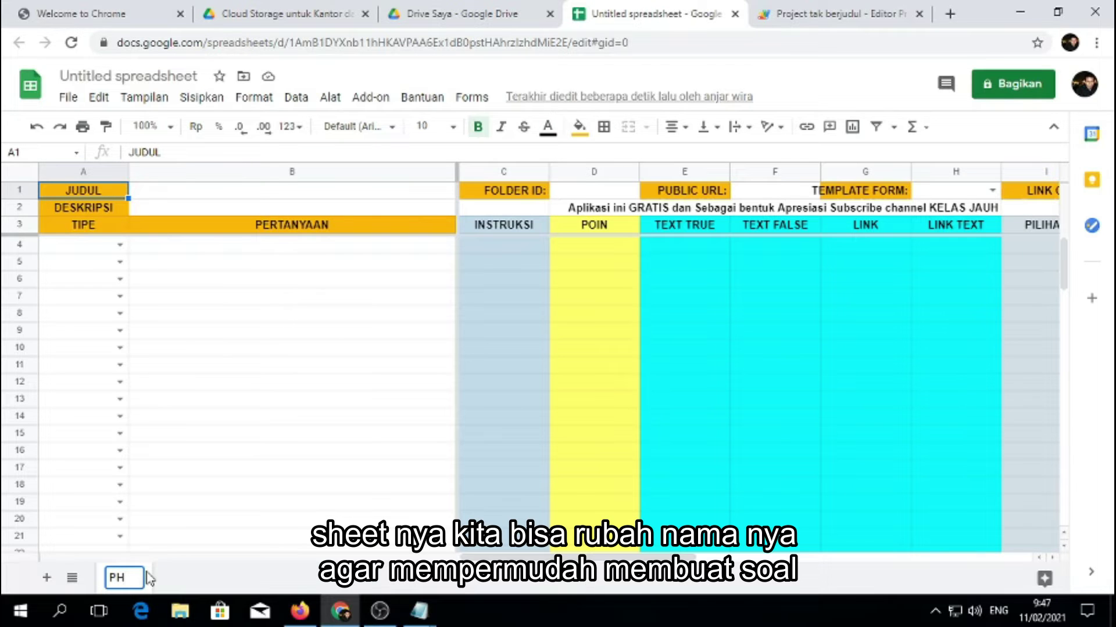
type(" Matematika")
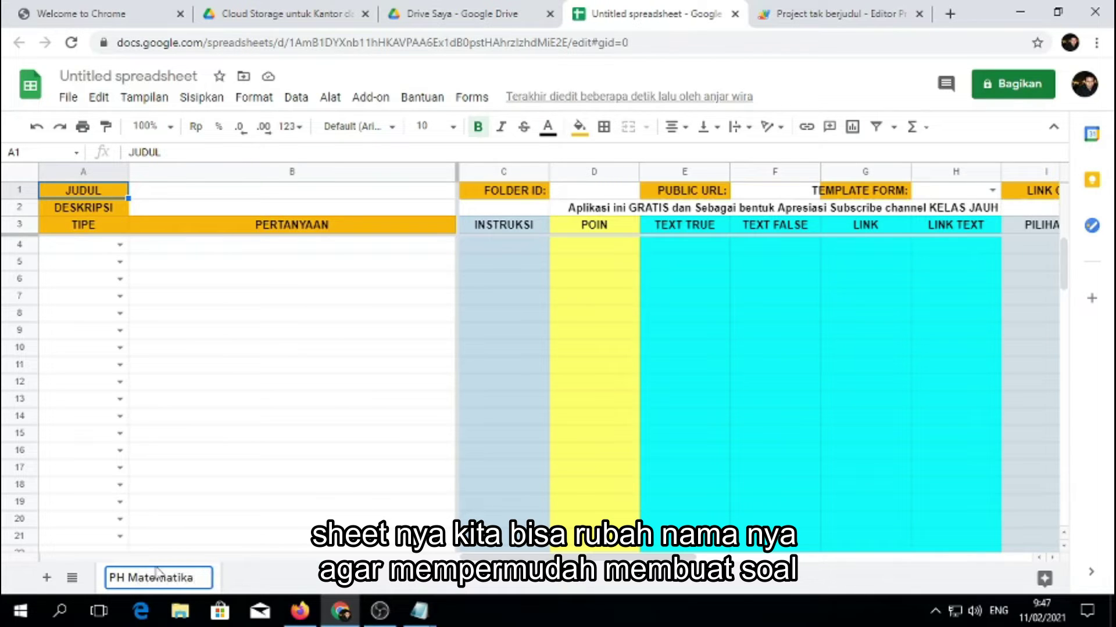
left_click(177, 550)
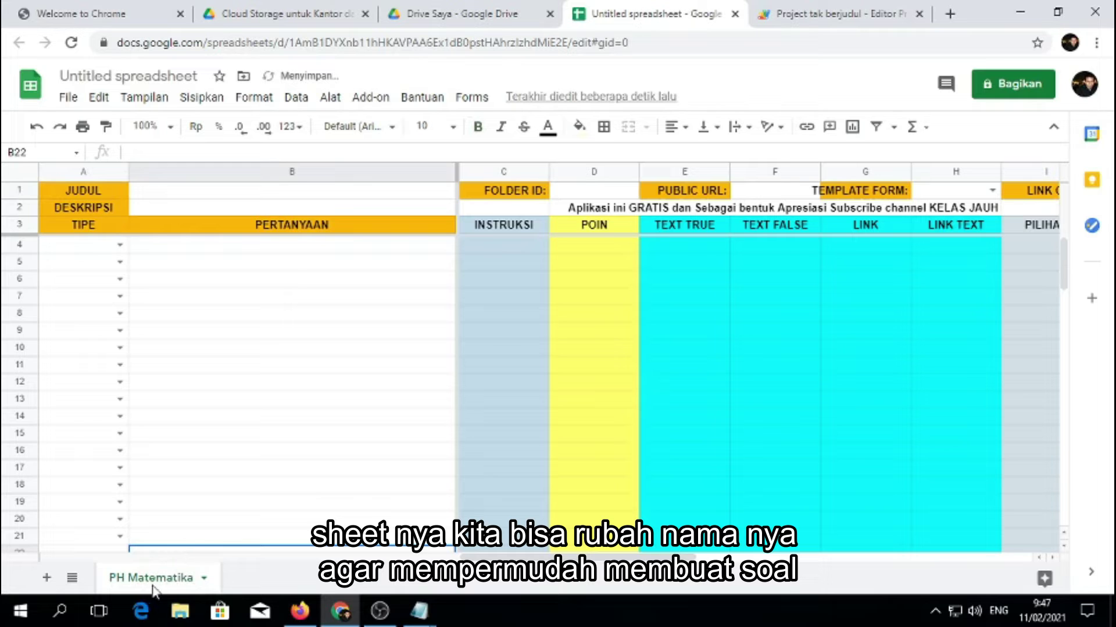
- Enter the title 'Penilaian Harian Matematika' in B1 and the description 'Kerjakanlah Soal tersebut dengan sebaik-baiknya!' in B2
left_click(207, 192)
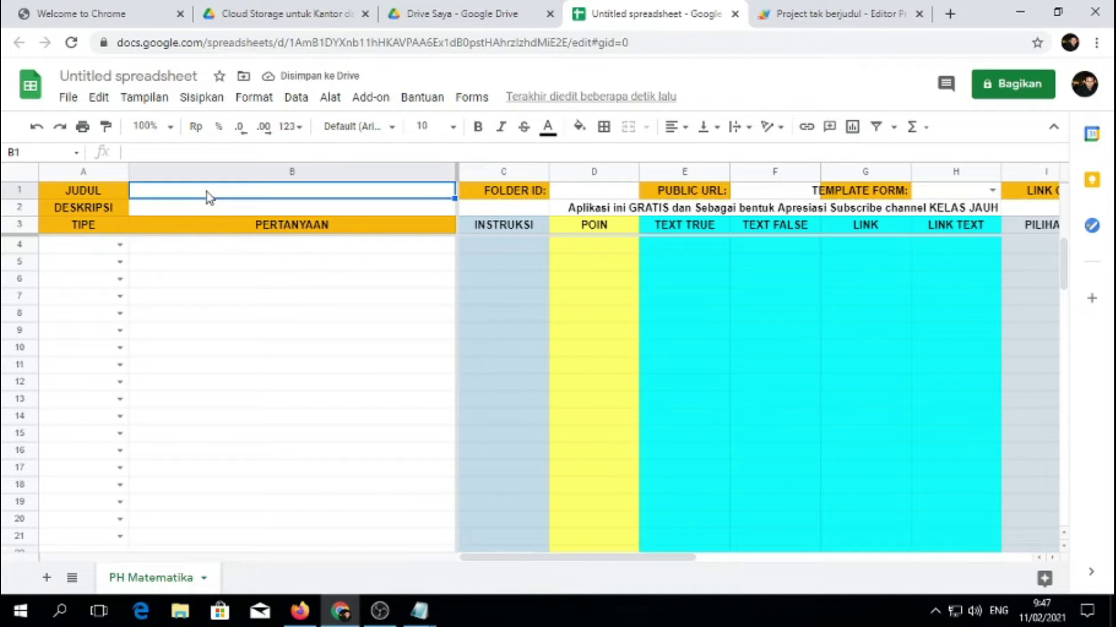
type("Penilaian Harian MAtemat")
key("BackSpace")
key("BackSpace")
key("BackSpace")
key("BackSpace")
type("ematika")
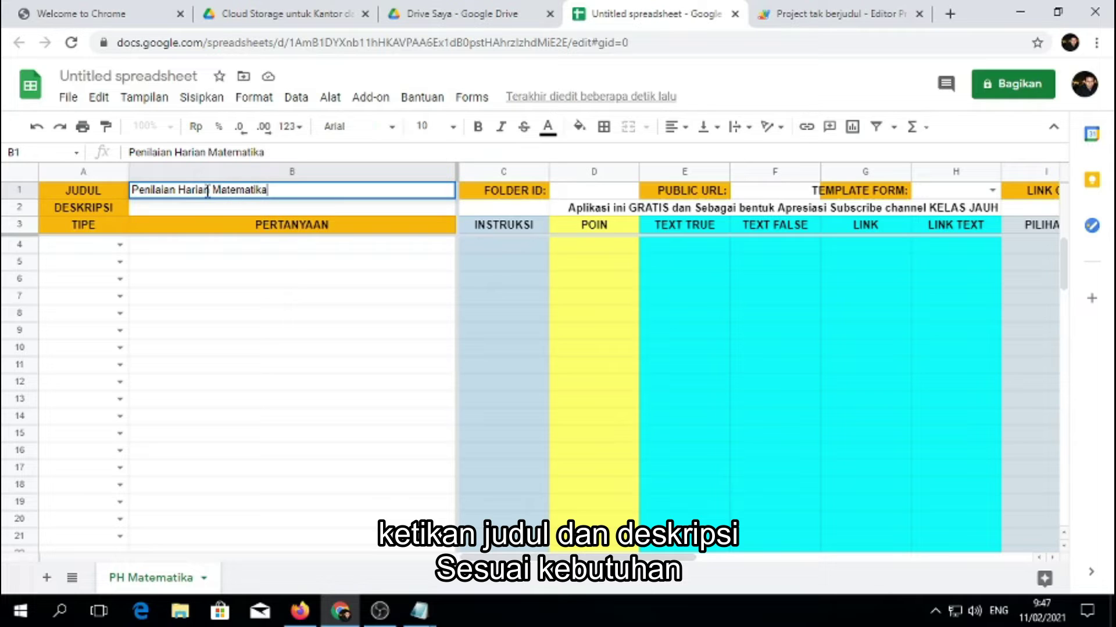
left_click(203, 203)
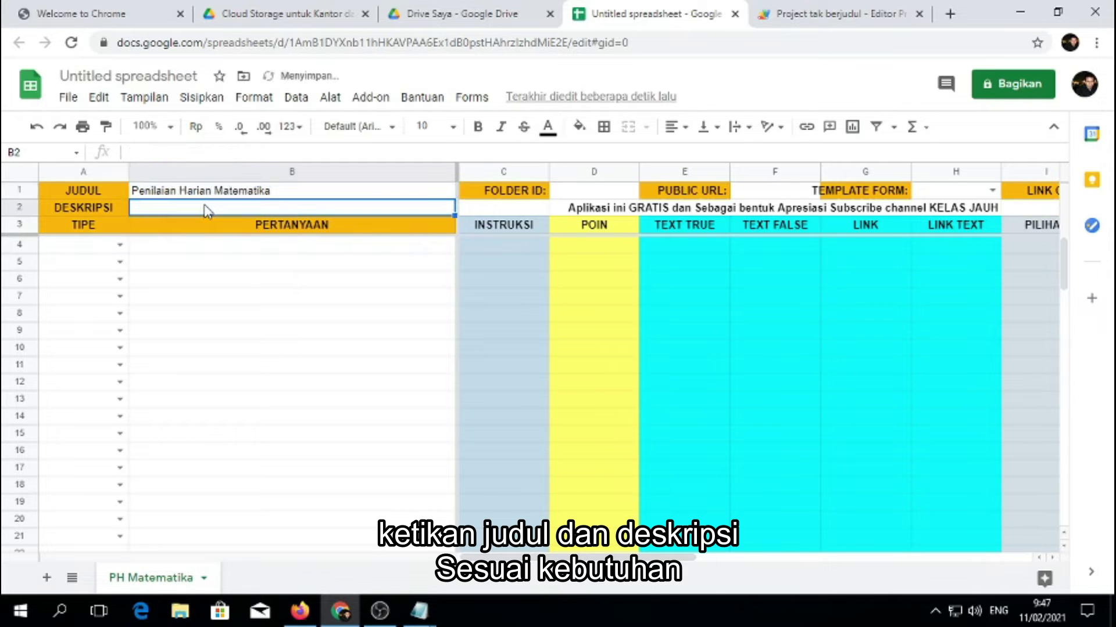
type("Kerjak")
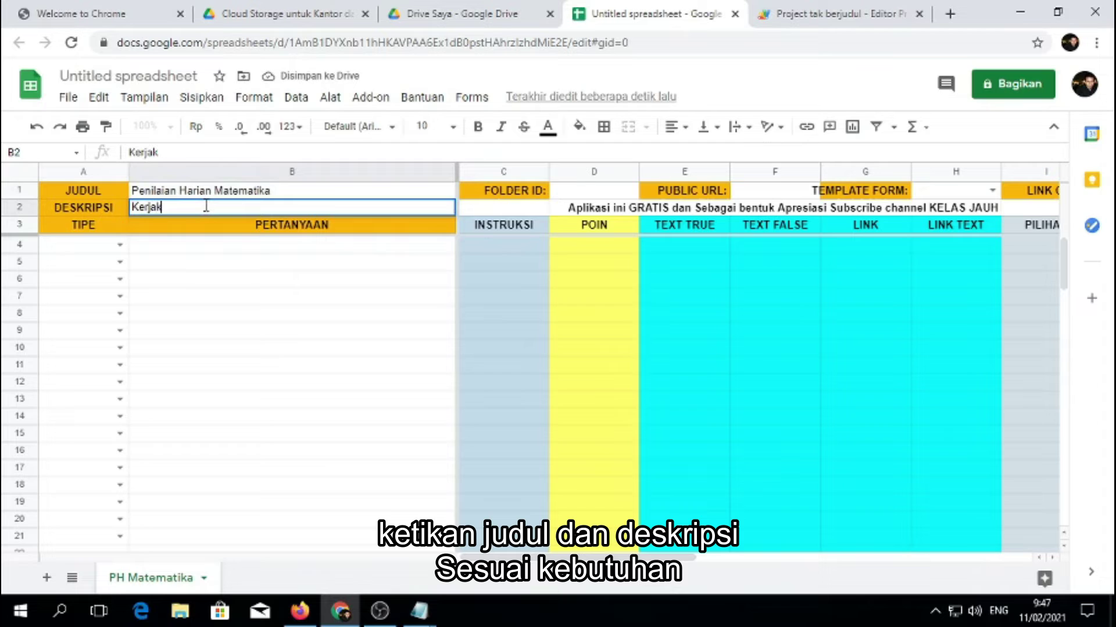
type("anlah Soal")
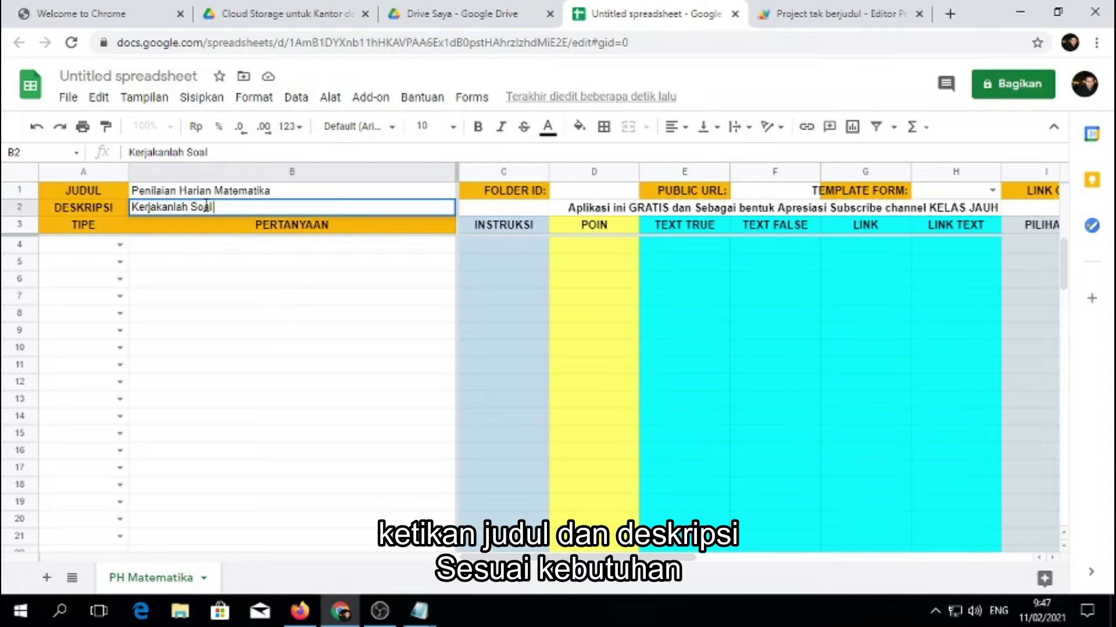
type(" tersebut dengan sebaik-")
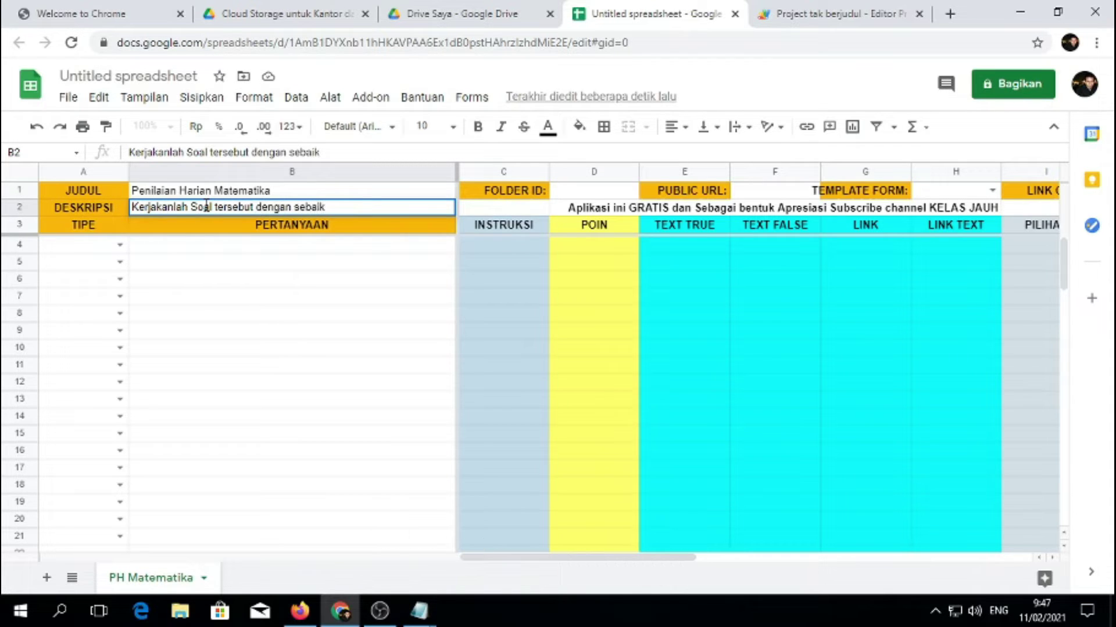
type("baiknya!")
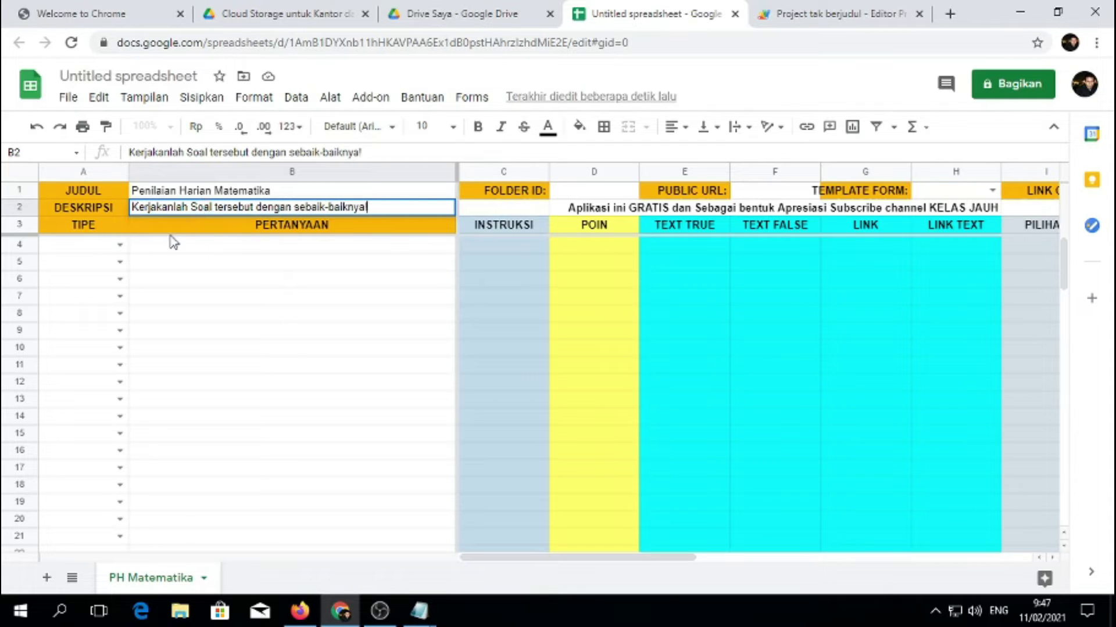
left_click(206, 253)
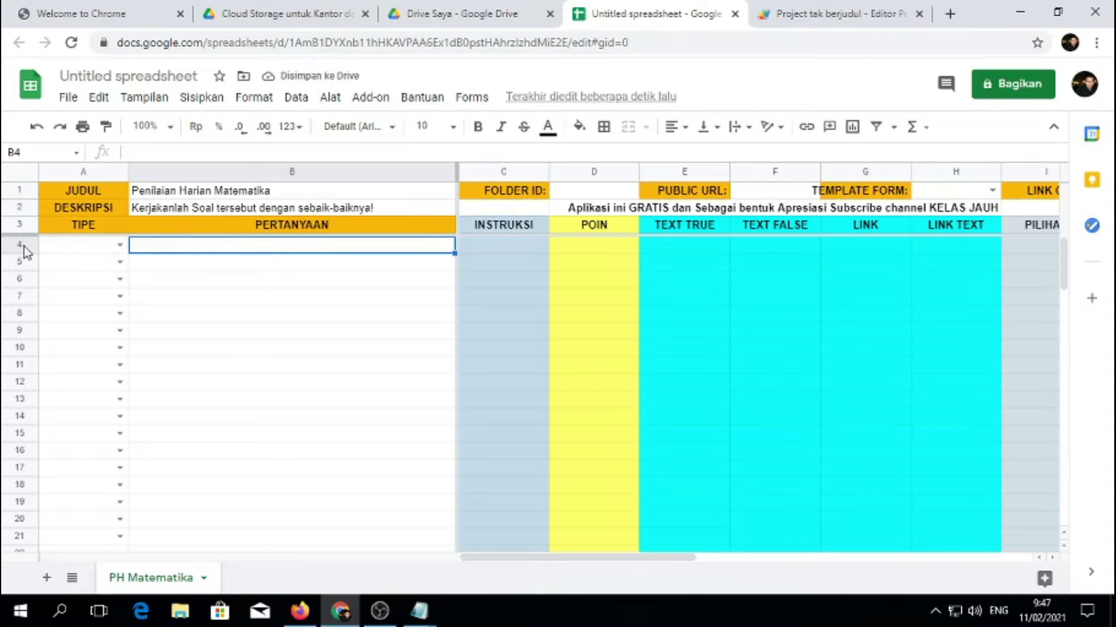
- Make row 4 a TEXT question 'Nama' with the instruction 'Ketikan Nama Lengkap kalian' in C4
left_click(120, 245)
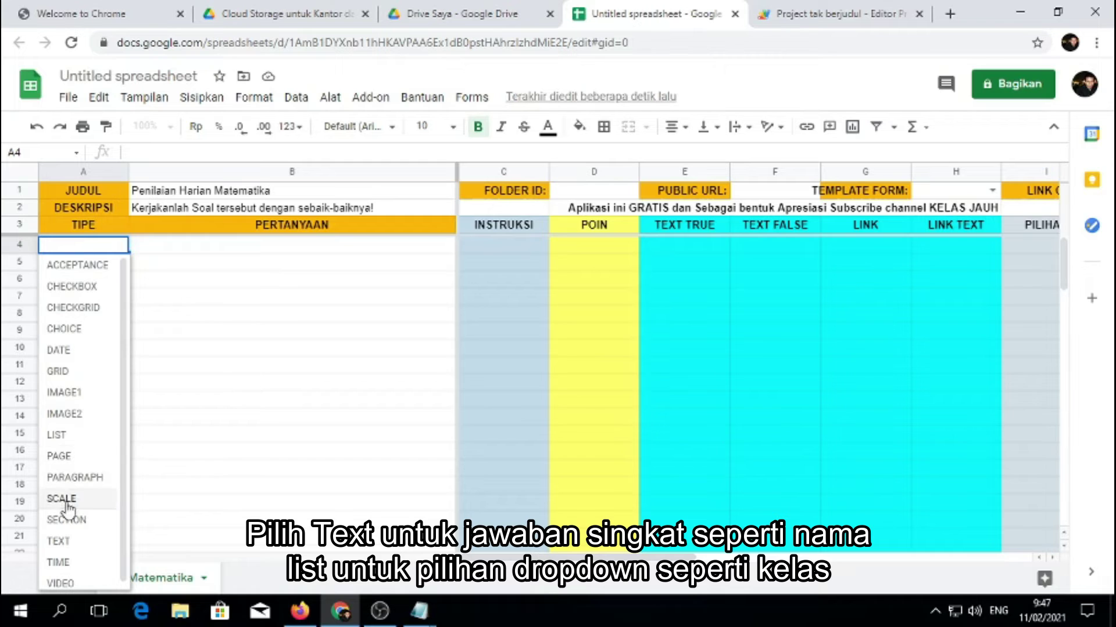
left_click(64, 540)
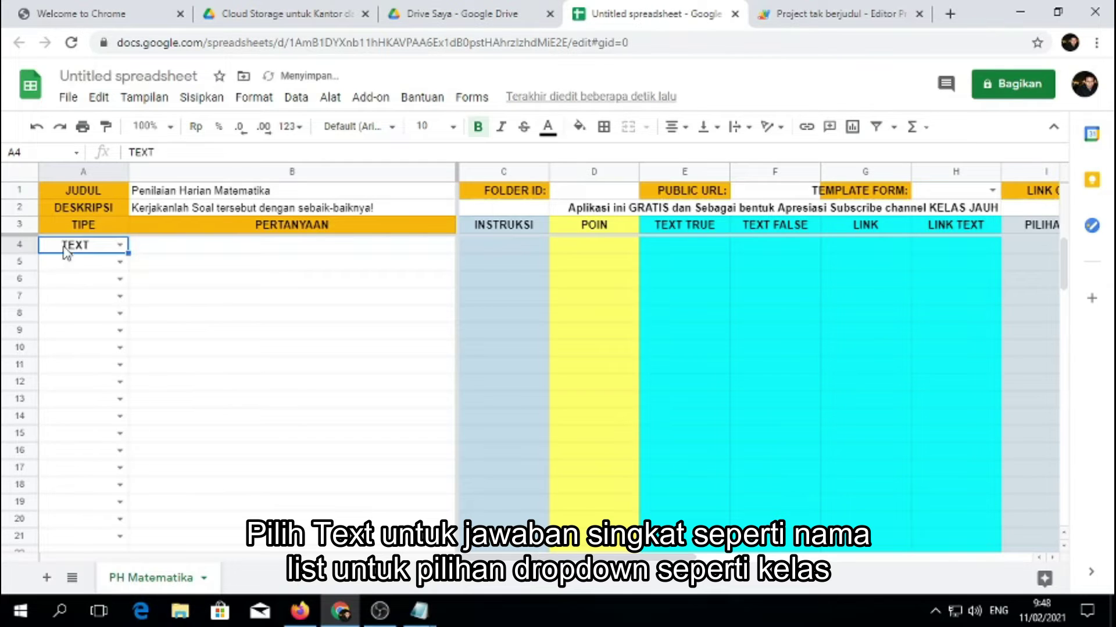
left_click(193, 254)
type("Nama")
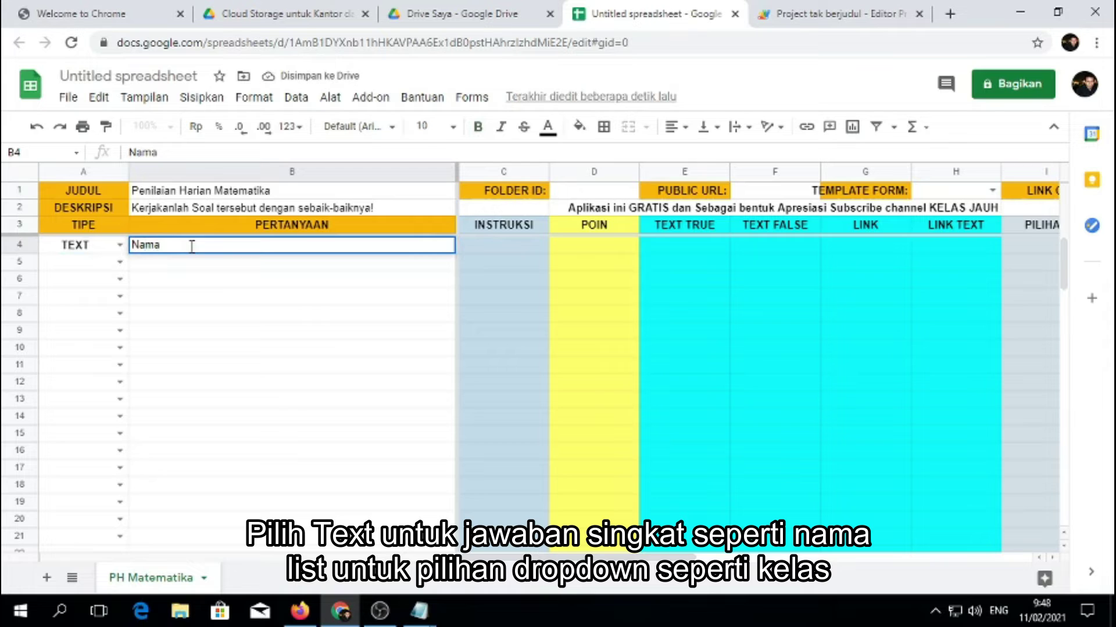
left_click(480, 247)
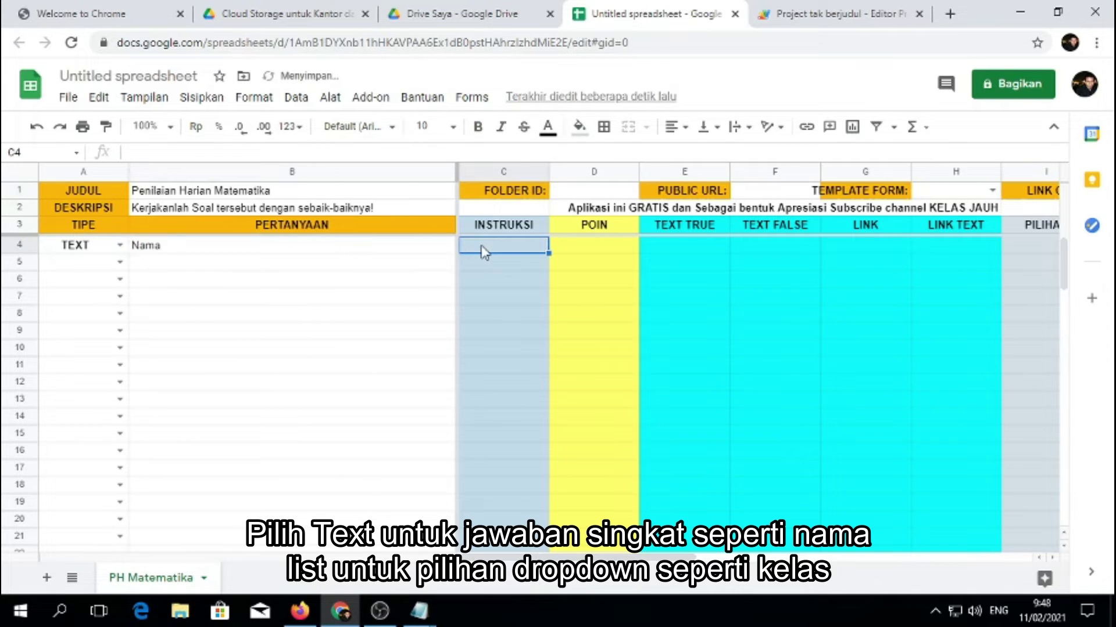
type("Ketikan Na")
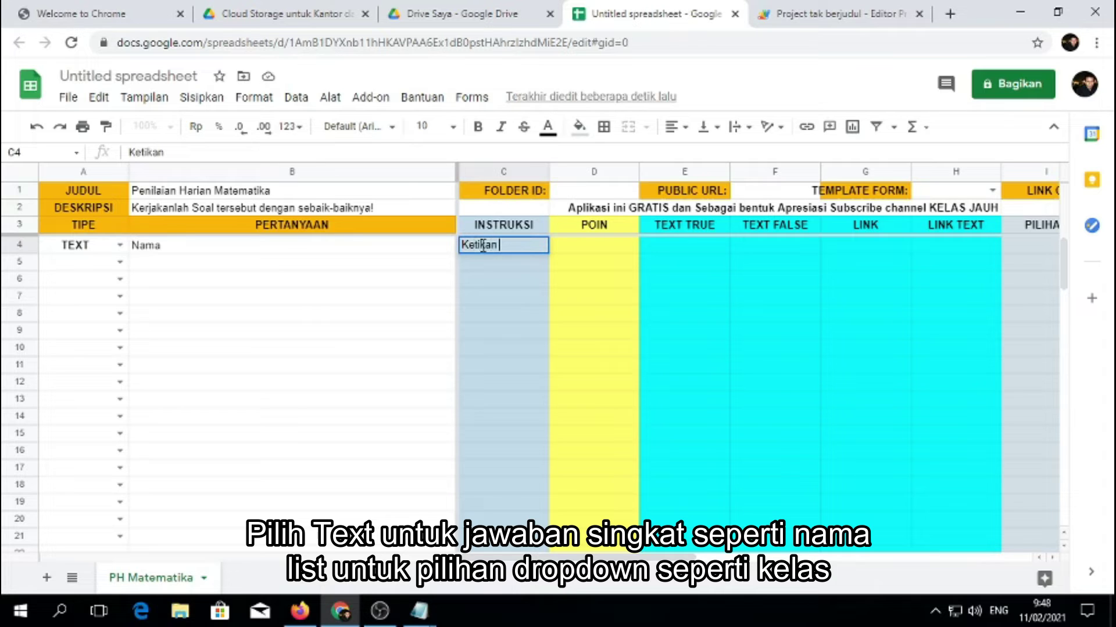
type("ma Le")
type("ngka")
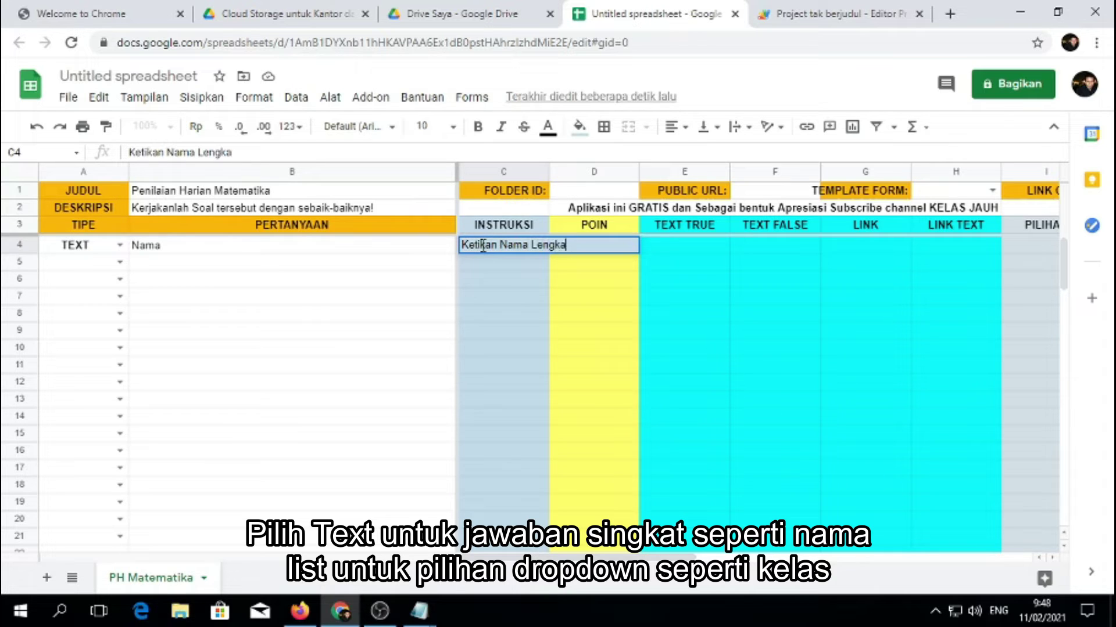
type("p kalian")
key("Return")
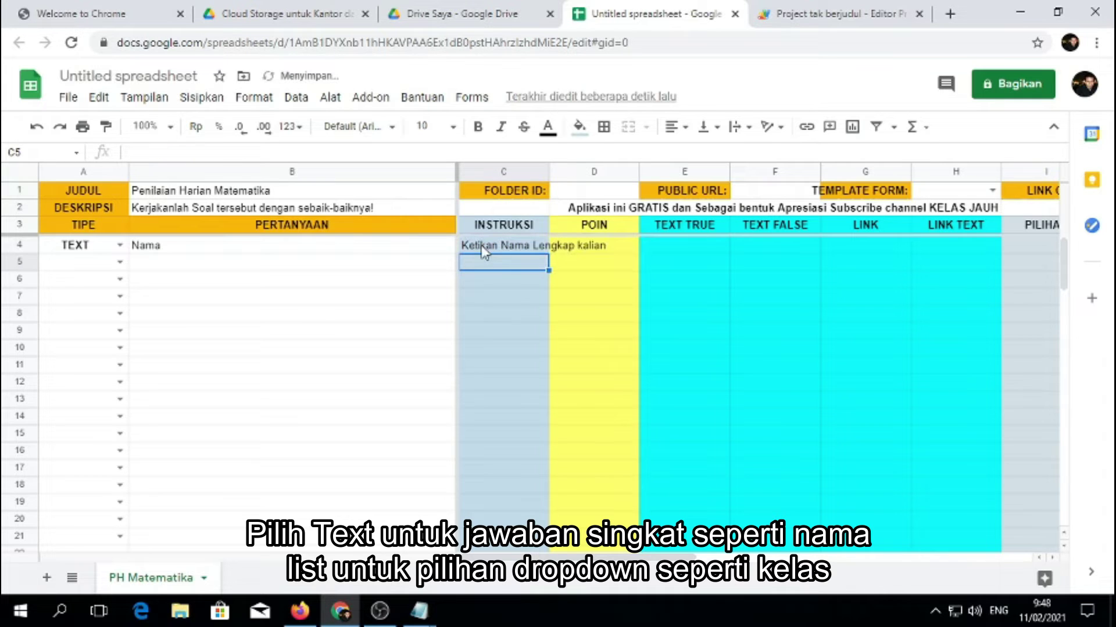
- Set row 5's type to LIST and enter the question 'Kelas' in B5
left_click(120, 263)
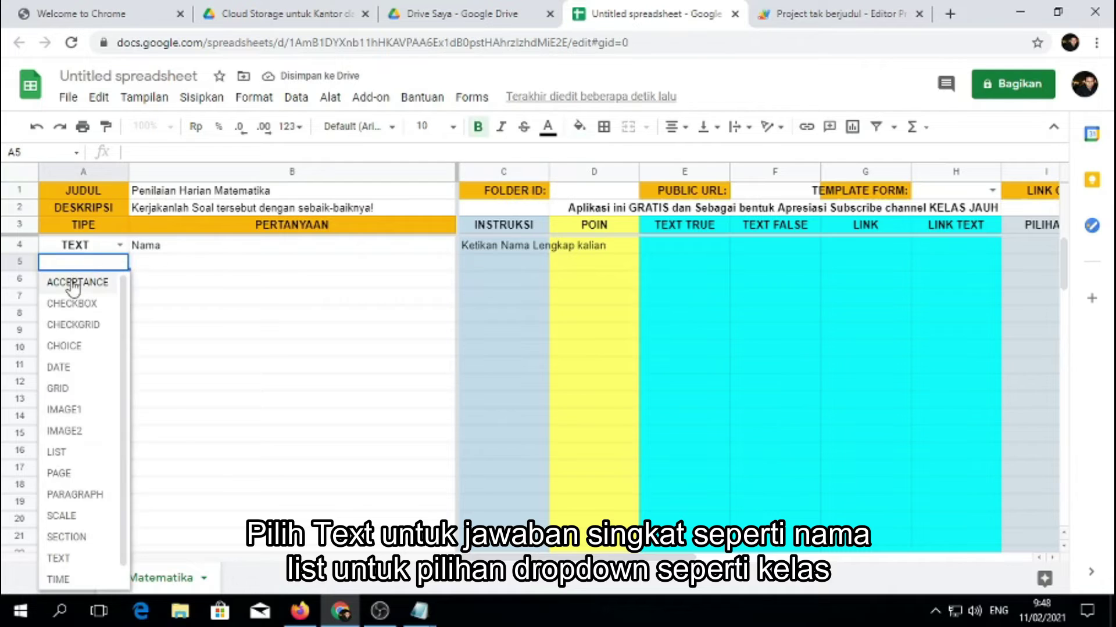
left_click(80, 460)
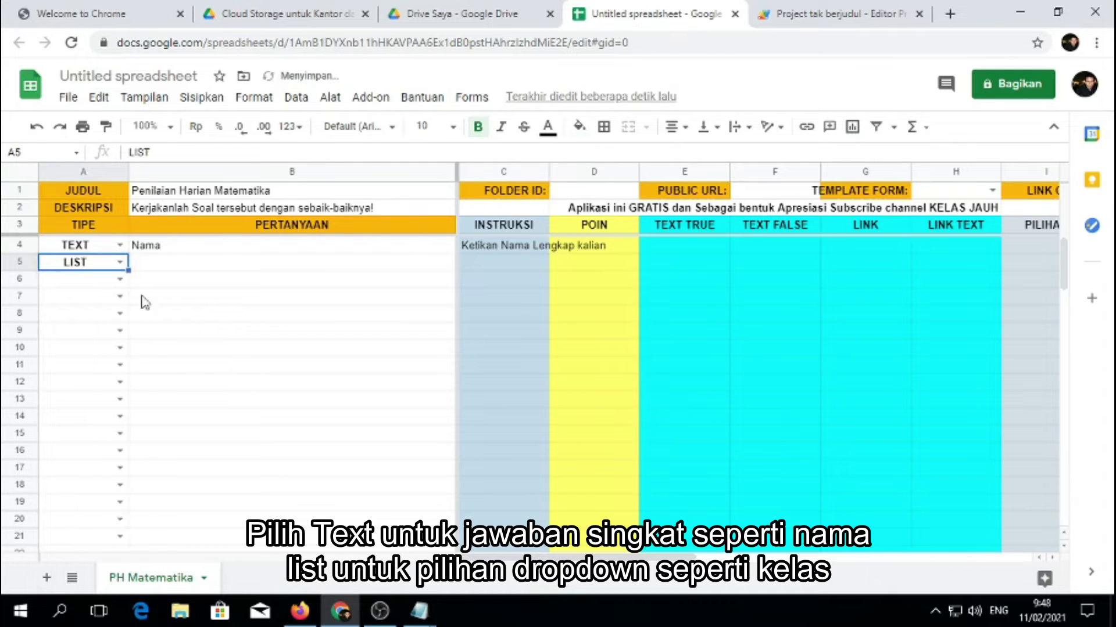
left_click(161, 265)
type("Kelas")
key("Return")
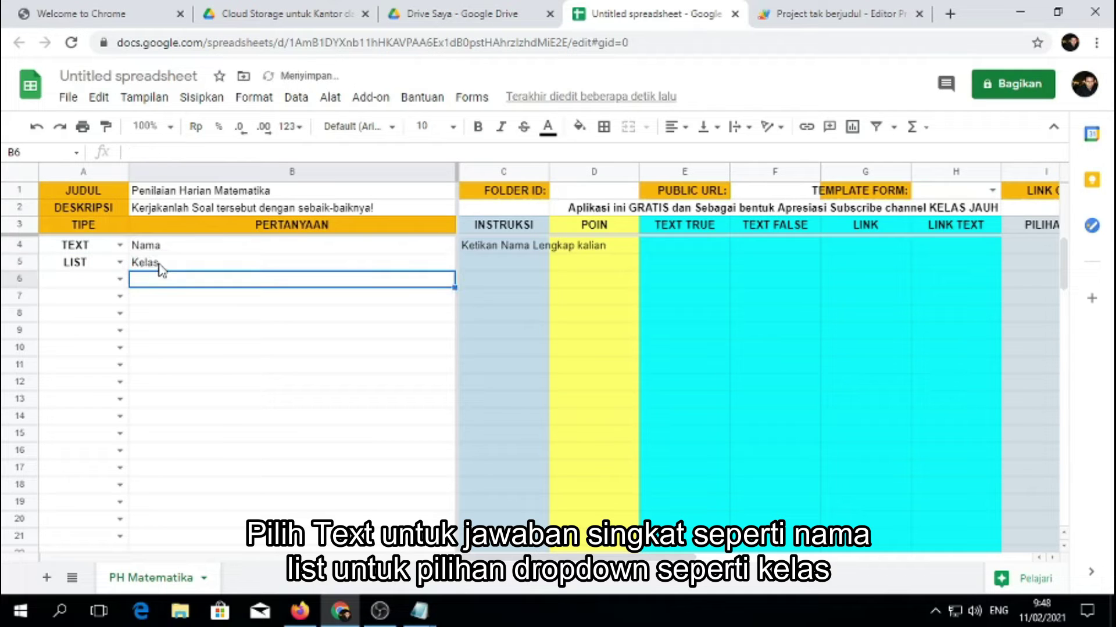
left_click(168, 265)
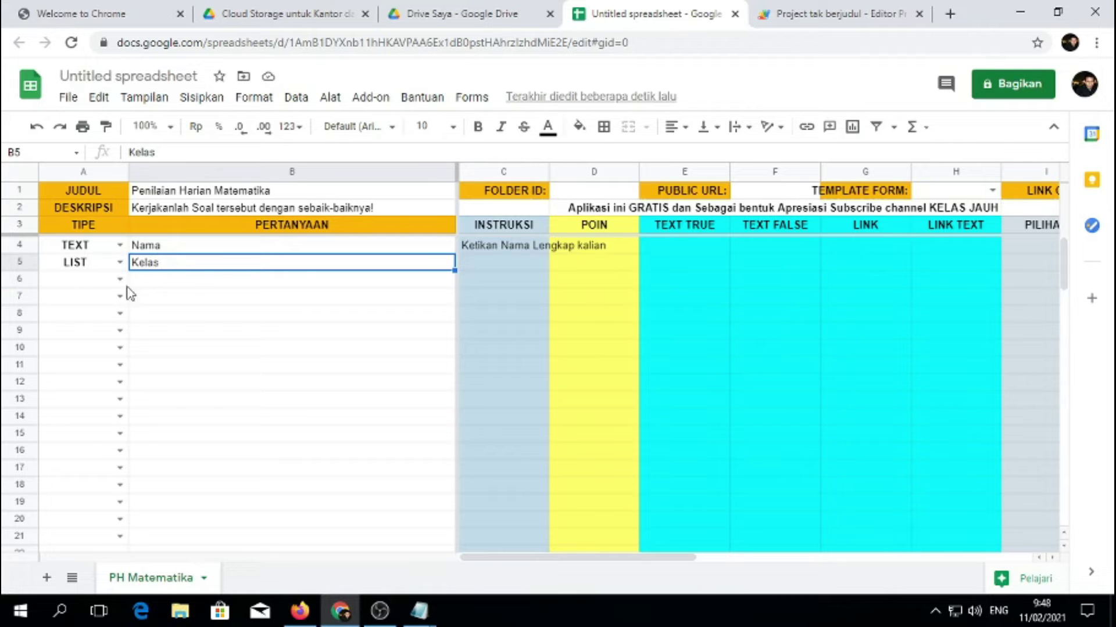
left_click(15, 264)
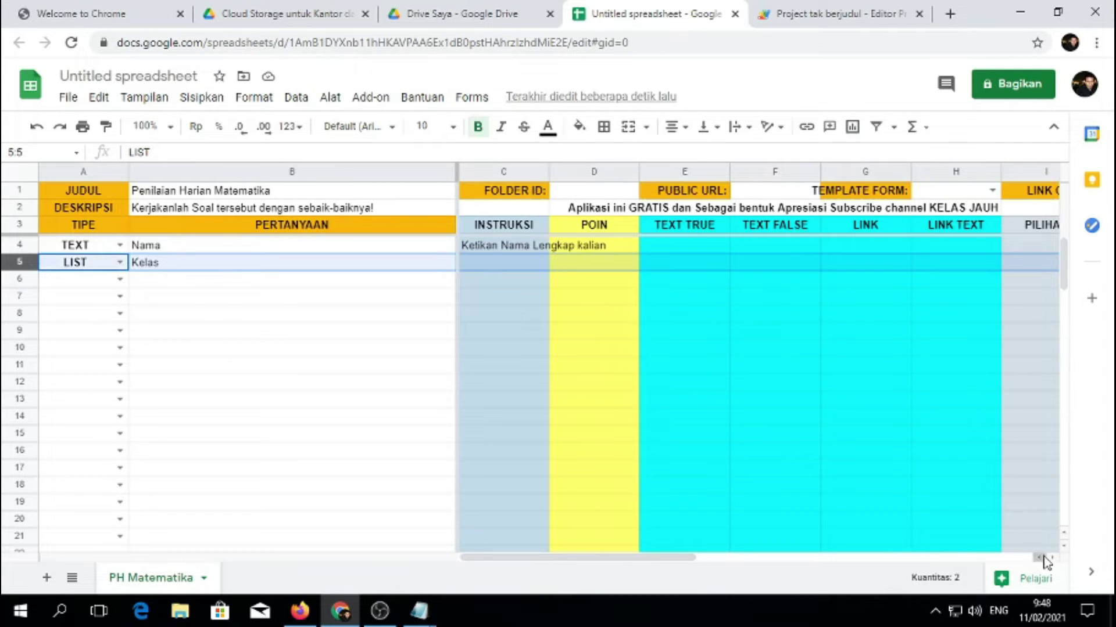
left_click(999, 558)
mouse_move(837, 559)
left_mouse_down()
mouse_move(851, 559)
mouse_move(660, 555)
mouse_move(876, 568)
mouse_move(829, 561)
left_mouse_up()
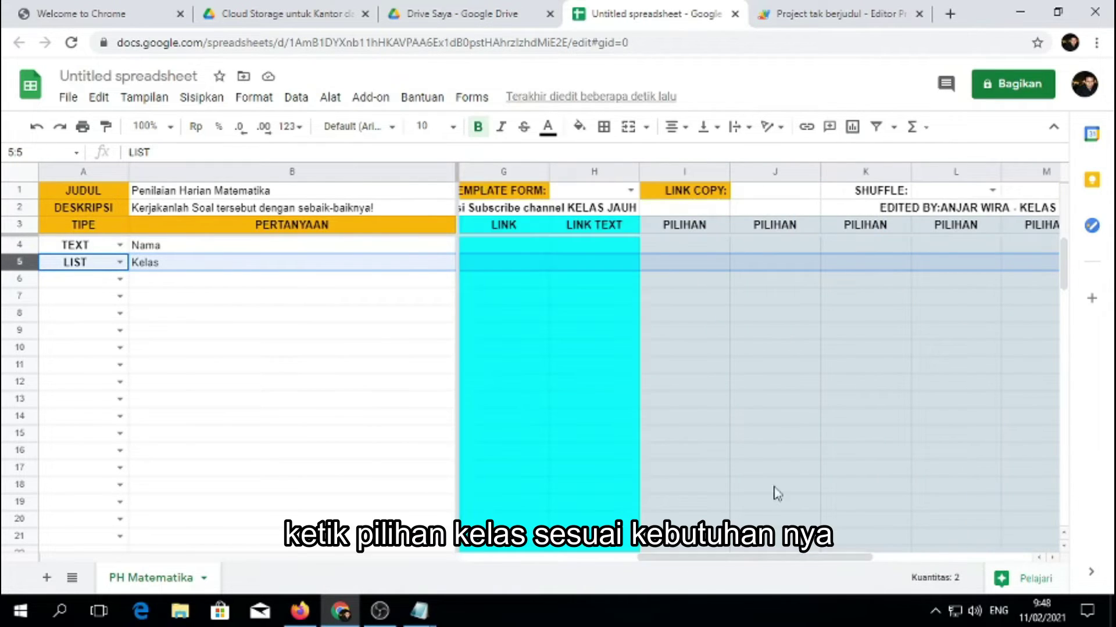
- Enter the class options 4A, 4B, 4C, 4D, 4E and 4F across I5 to N5
left_click(670, 269)
type("4A")
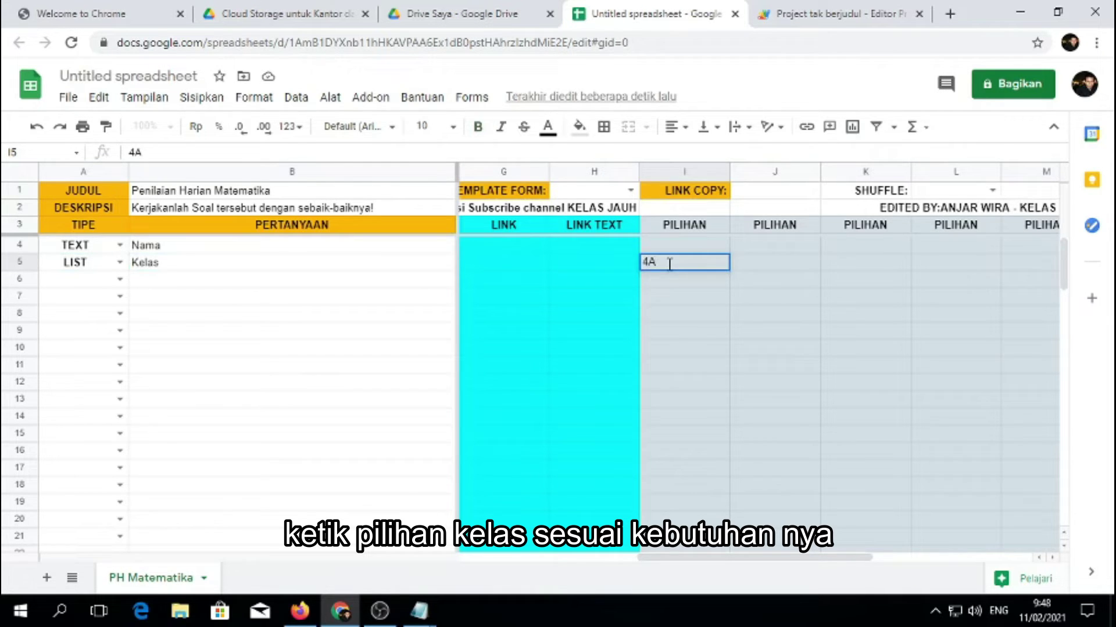
key("Tab")
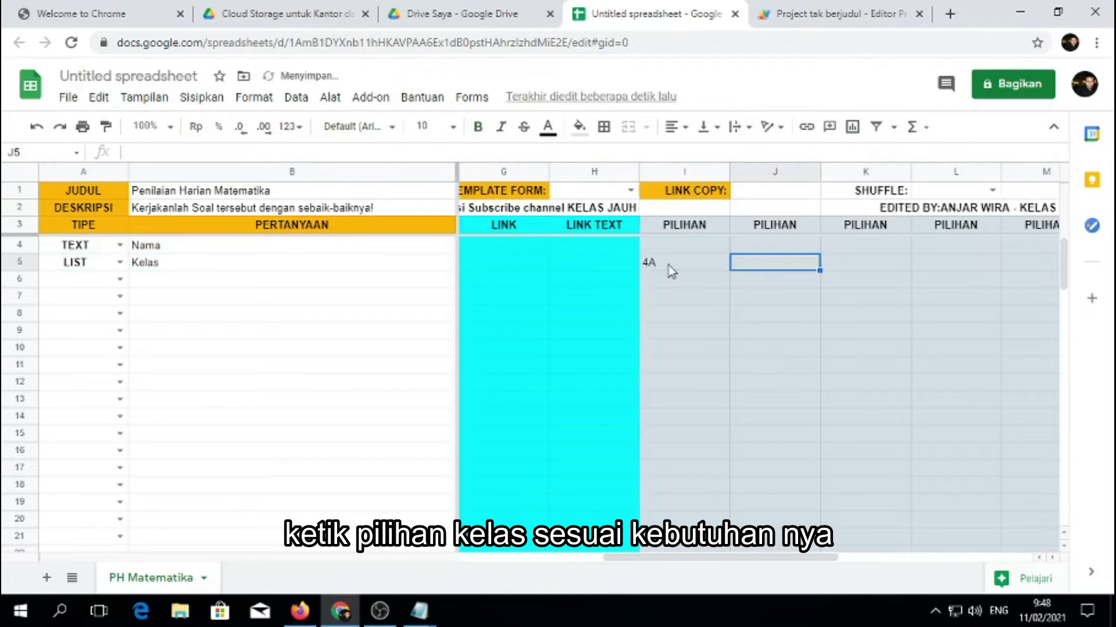
type("4B")
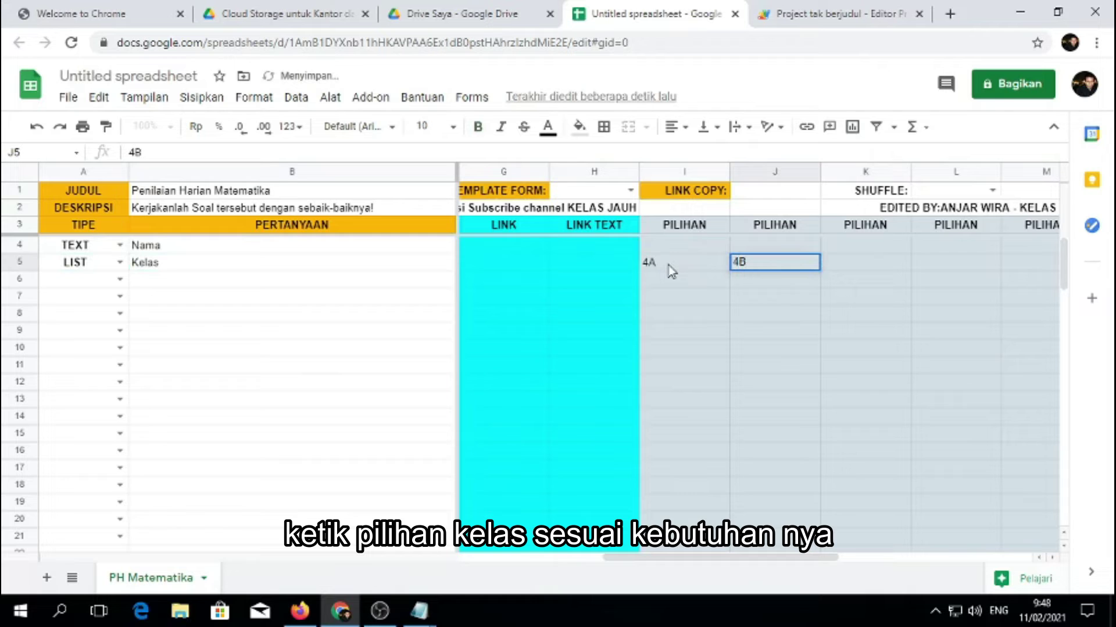
key("Tab")
type("4C")
key("Tab")
type("4")
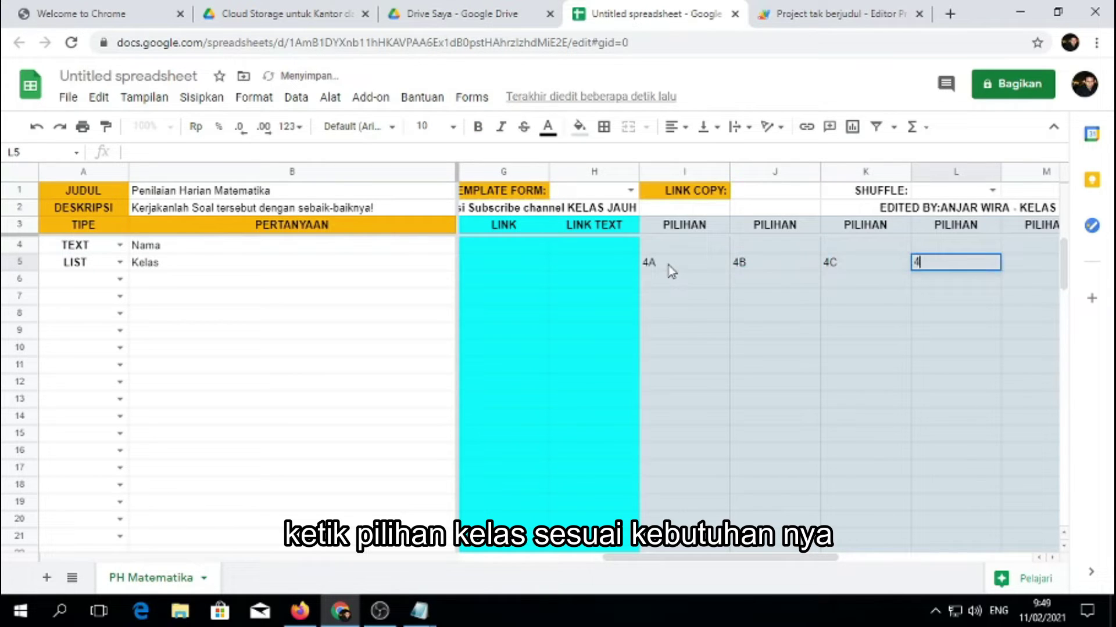
type("D")
key("Tab")
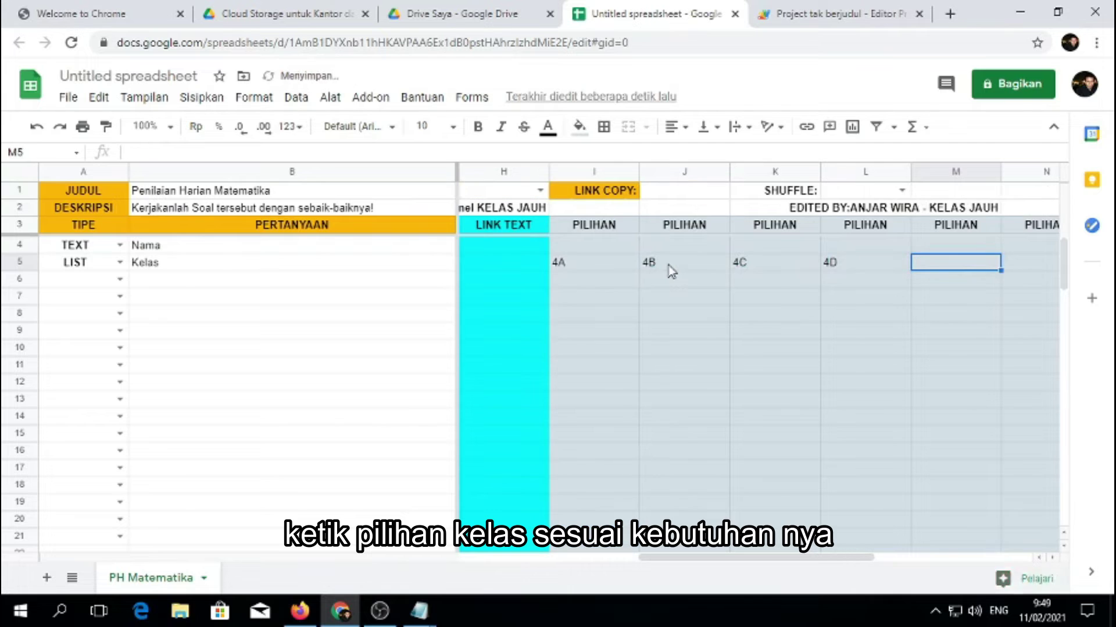
type("4E")
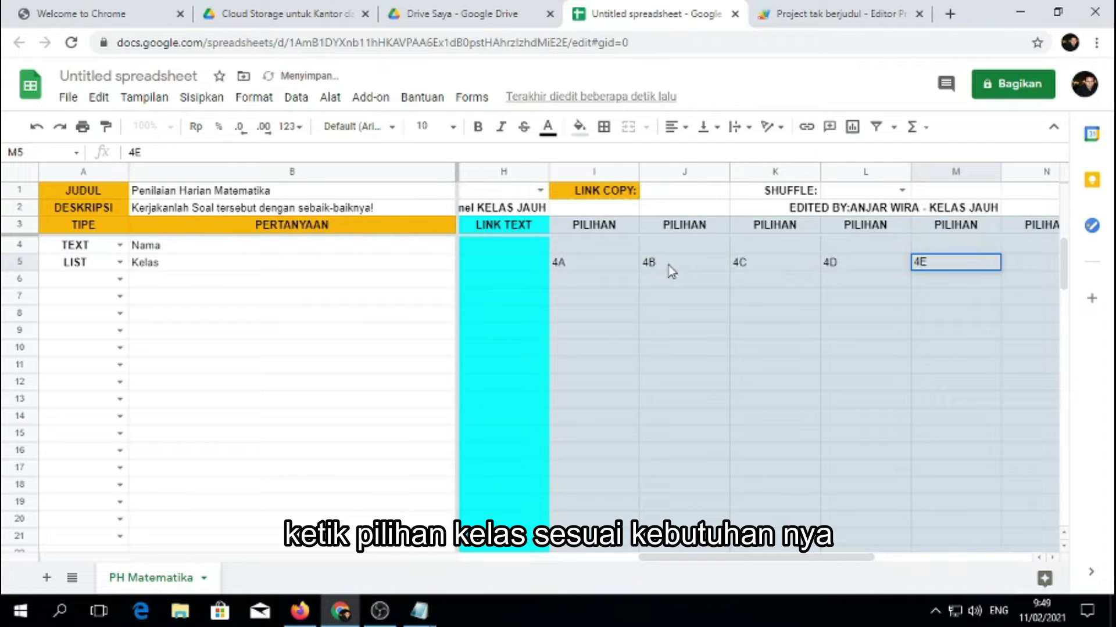
key("Tab")
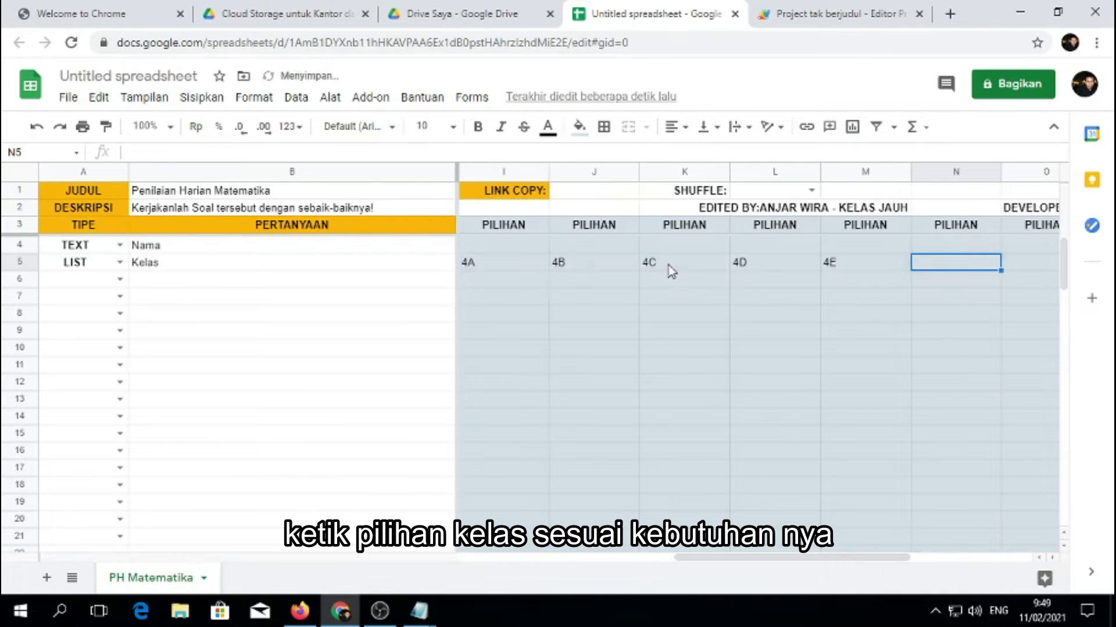
type("4F")
key("Return")
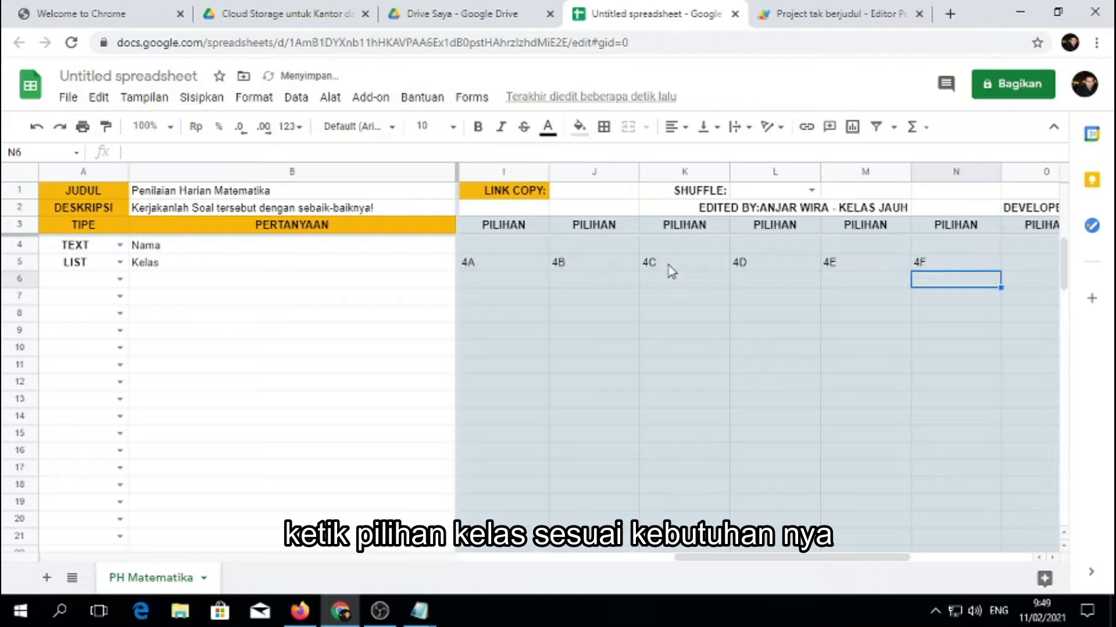
mouse_move(742, 558)
left_mouse_down()
mouse_move(504, 579)
mouse_move(700, 583)
mouse_move(508, 587)
left_mouse_up()
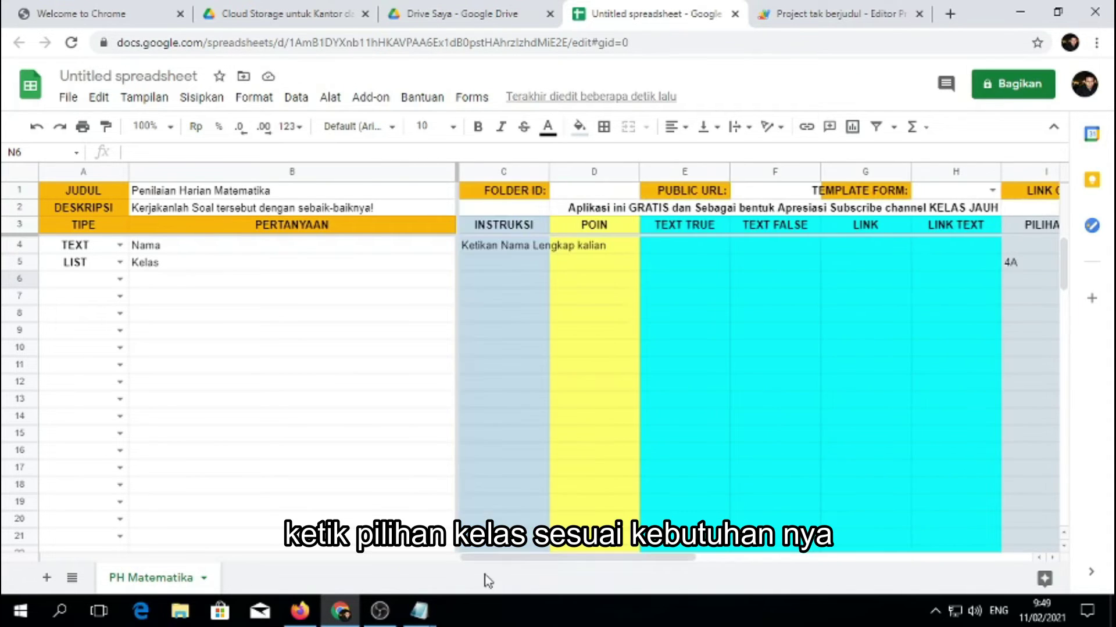
- Set row 6's type to SECTION and row 7's type to CHOICE
left_click(120, 280)
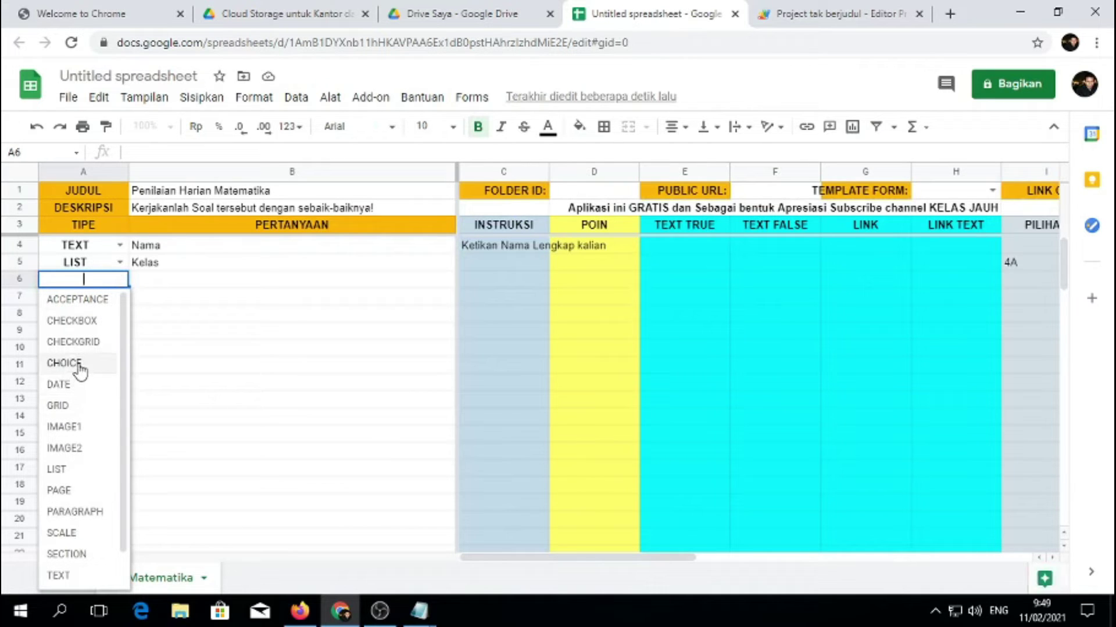
left_click(67, 560)
double_click(116, 298)
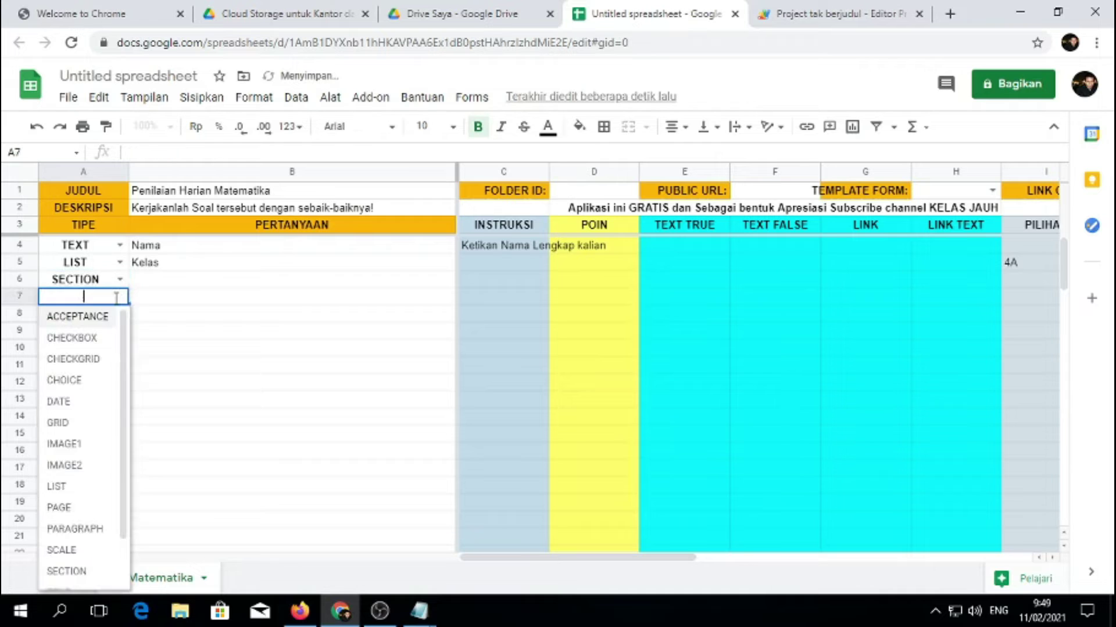
scroll(81, 491, "down", 1)
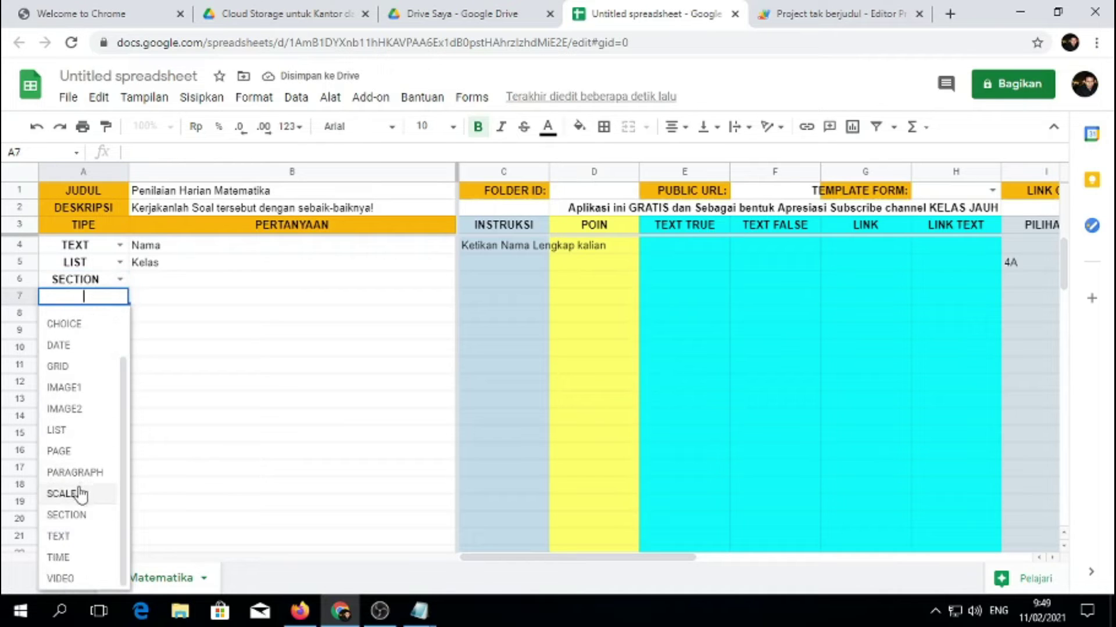
left_click(84, 327)
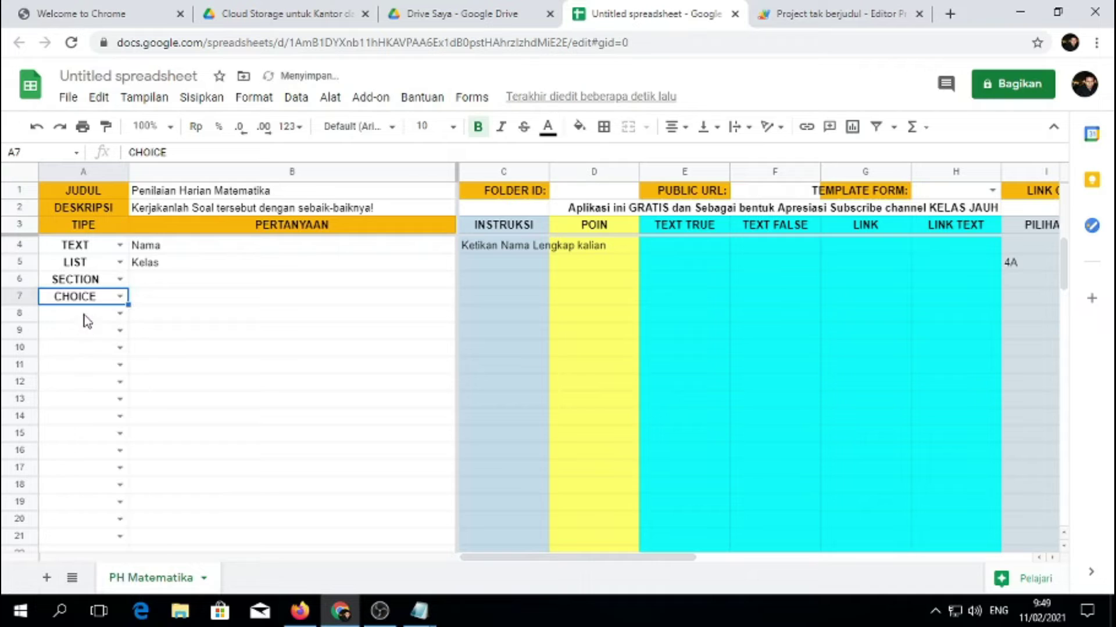
left_click(153, 302)
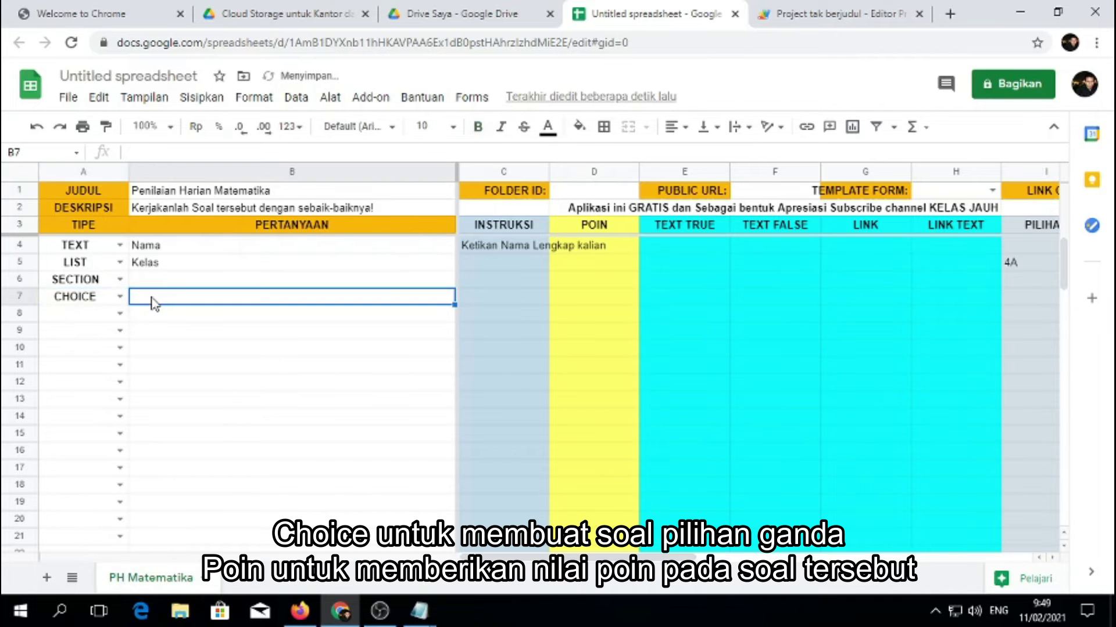
- Enter the question '1. Hitunglah 2+3 =.....' in B7 and give it 5 points in D7
type("1. Hitung")
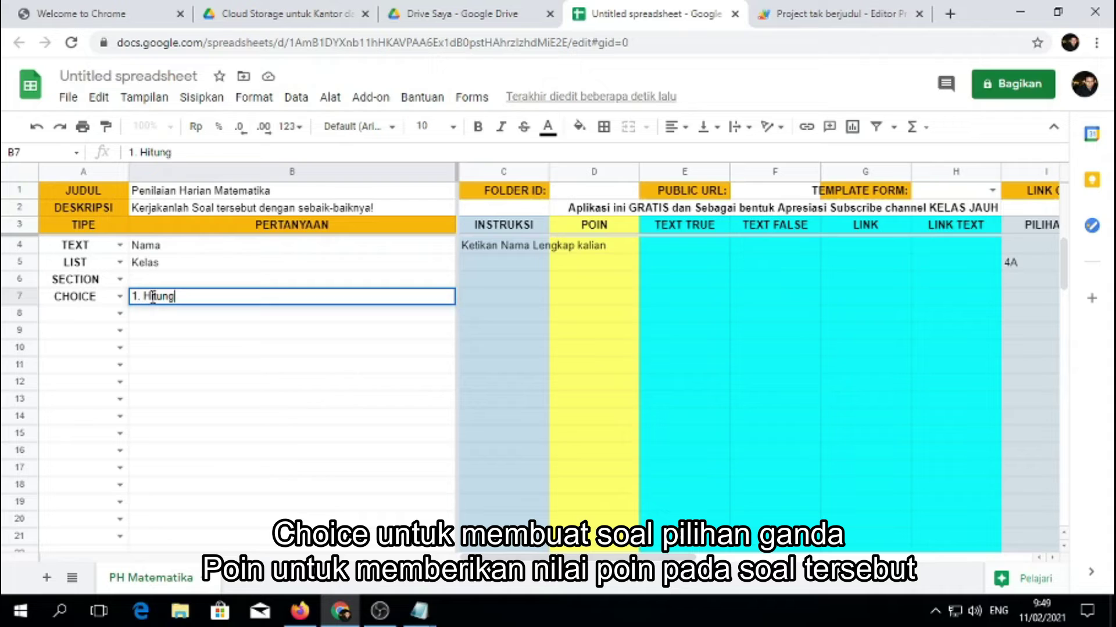
type("lah ")
type("2+3 =")
type(".....")
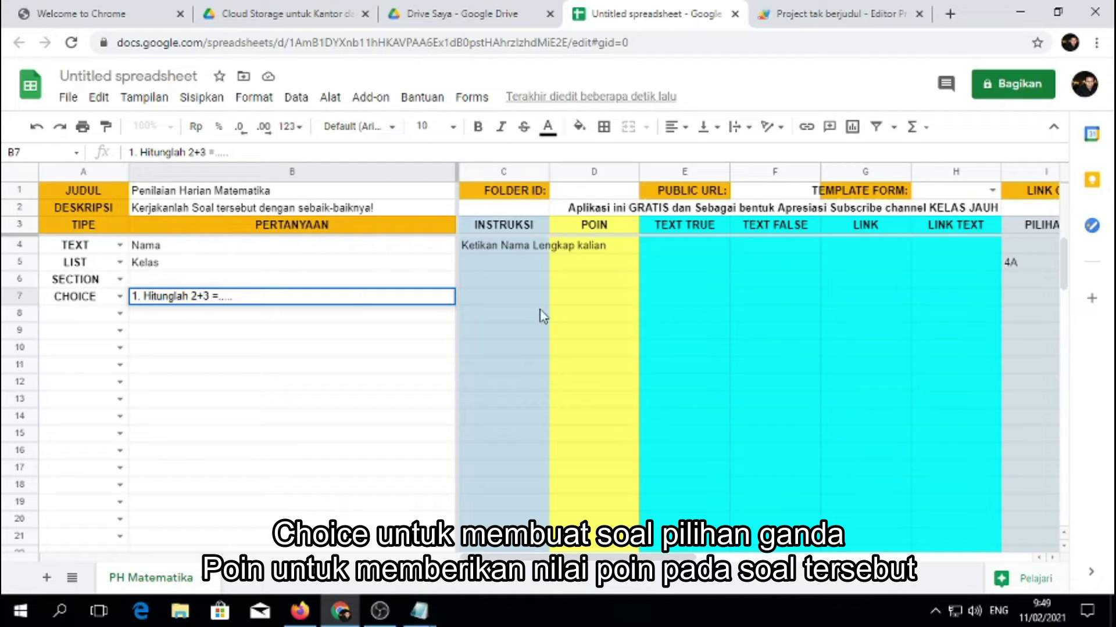
left_click(493, 305)
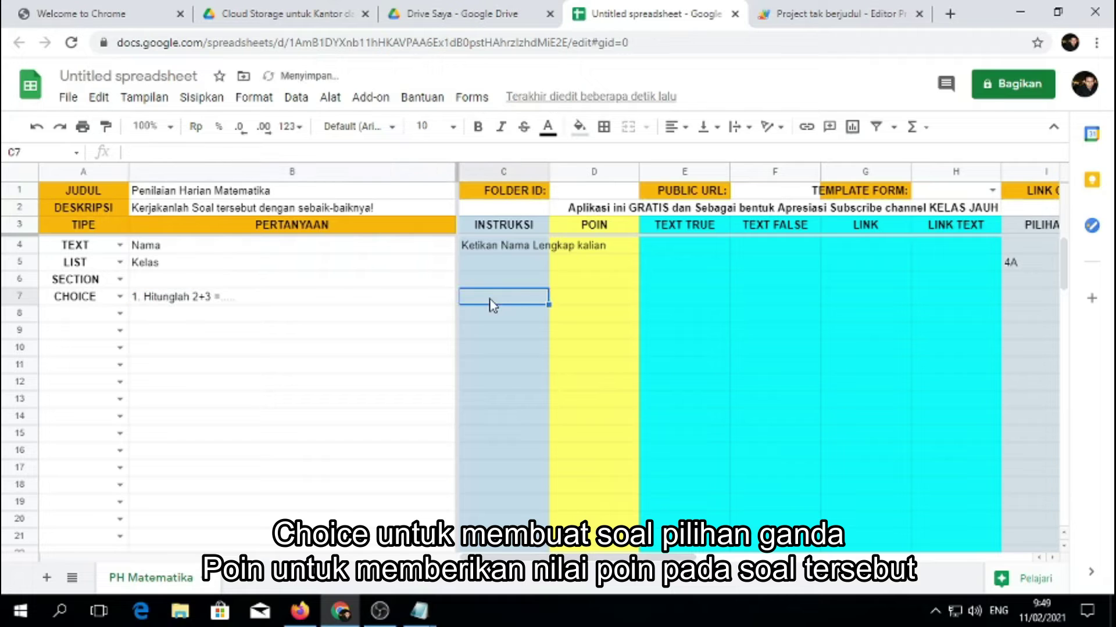
left_click(584, 305)
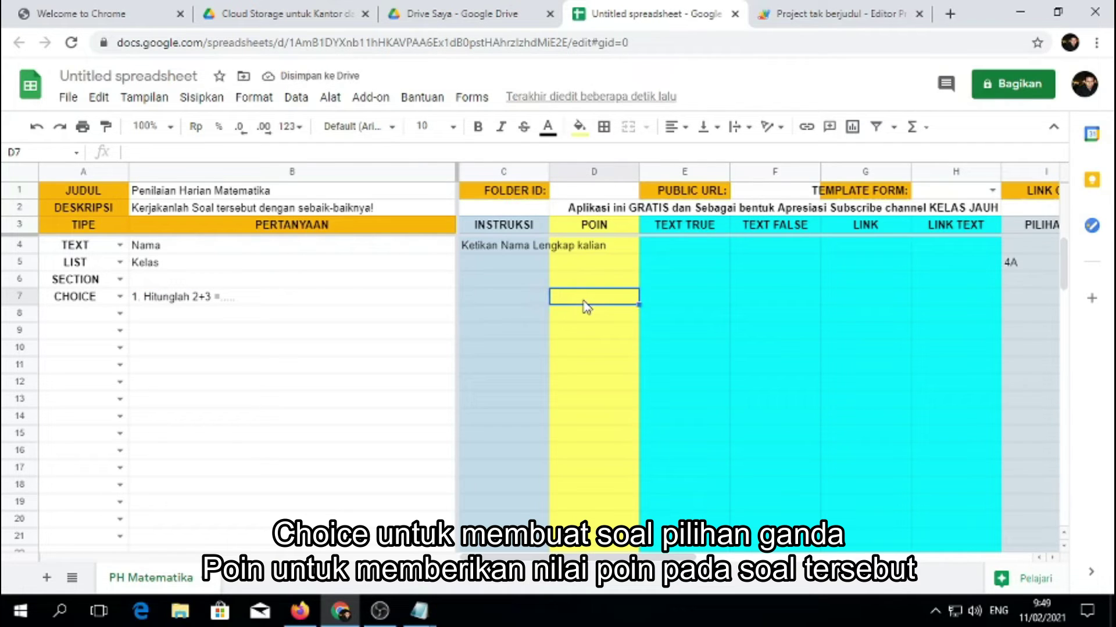
type("5")
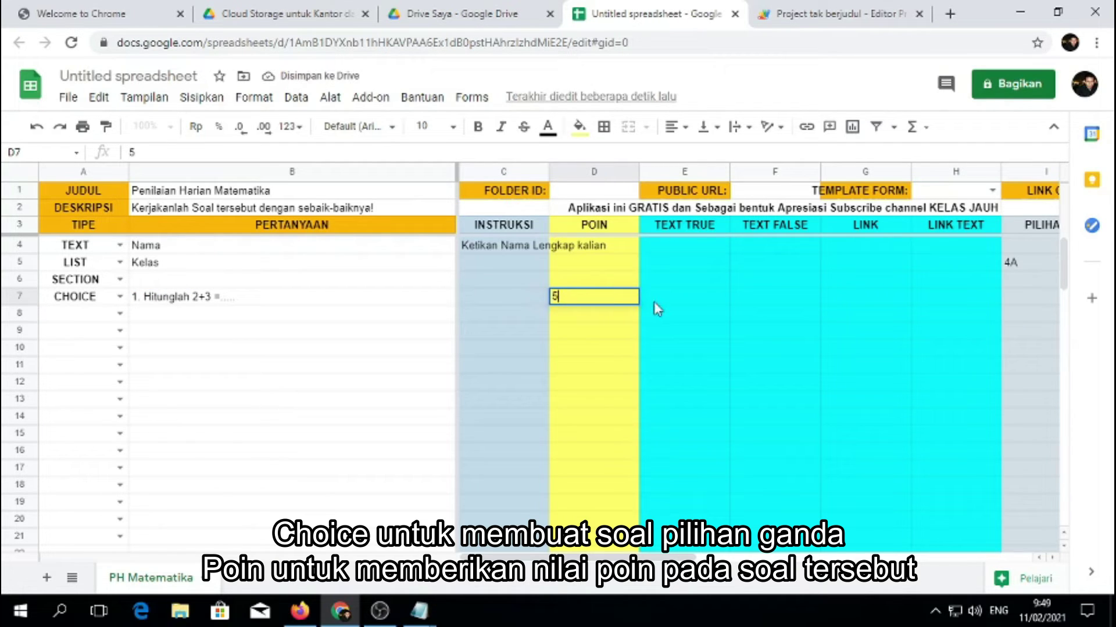
left_click(653, 302)
left_click(615, 300)
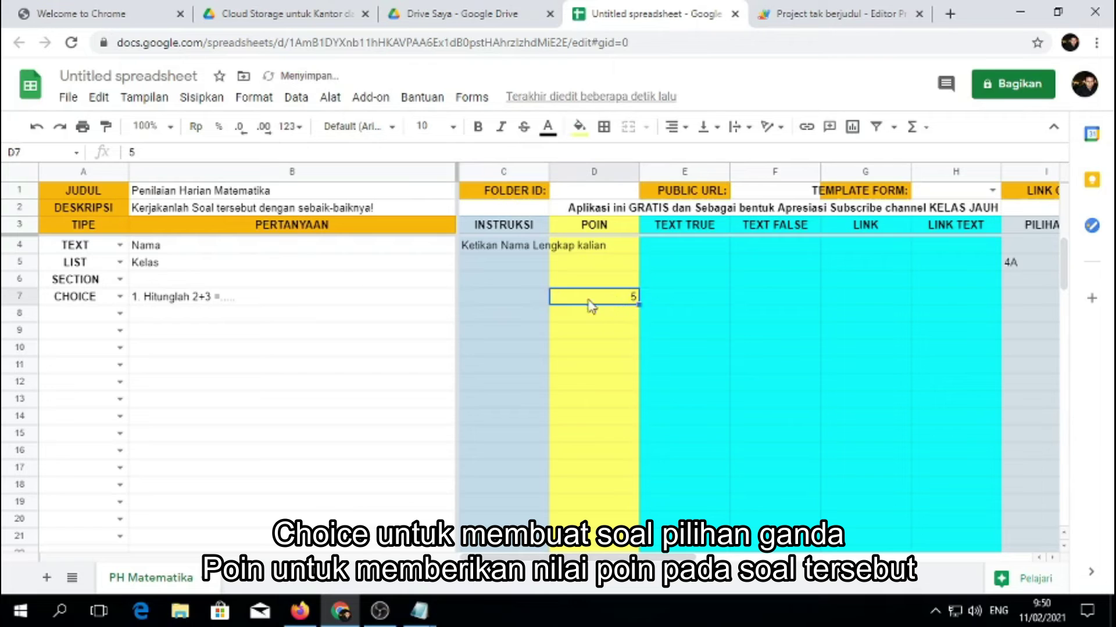
- Enter the answer options A. 4, B. 5, C. 6 and D. 7 in I7 to L7
left_click(17, 299)
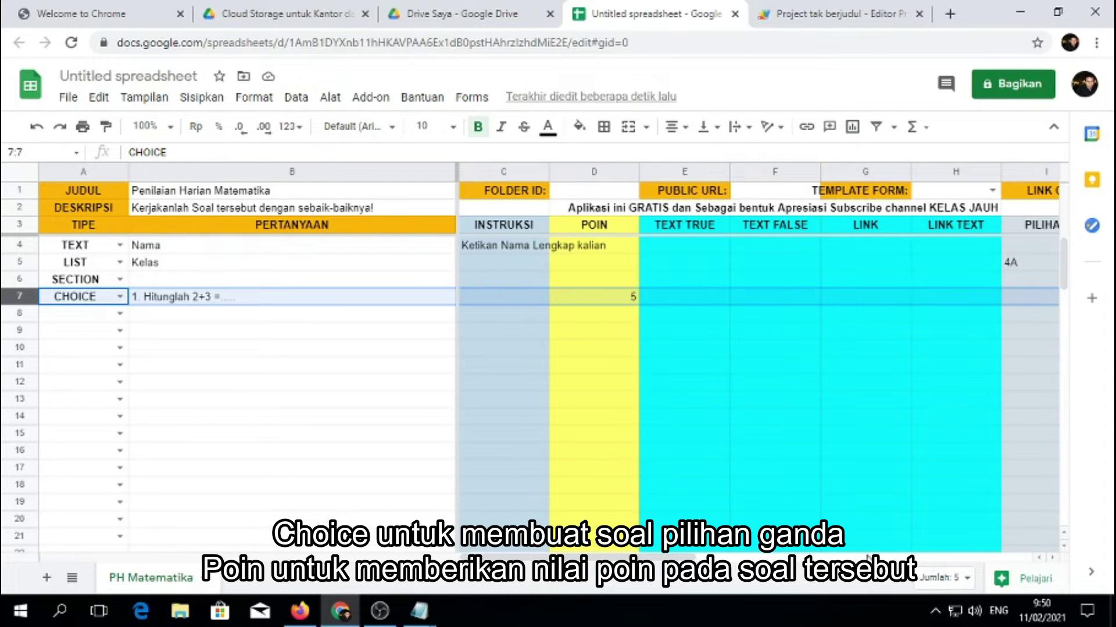
left_click(867, 557)
mouse_move(832, 556)
left_mouse_down()
mouse_move(749, 556)
mouse_move(805, 556)
left_mouse_up()
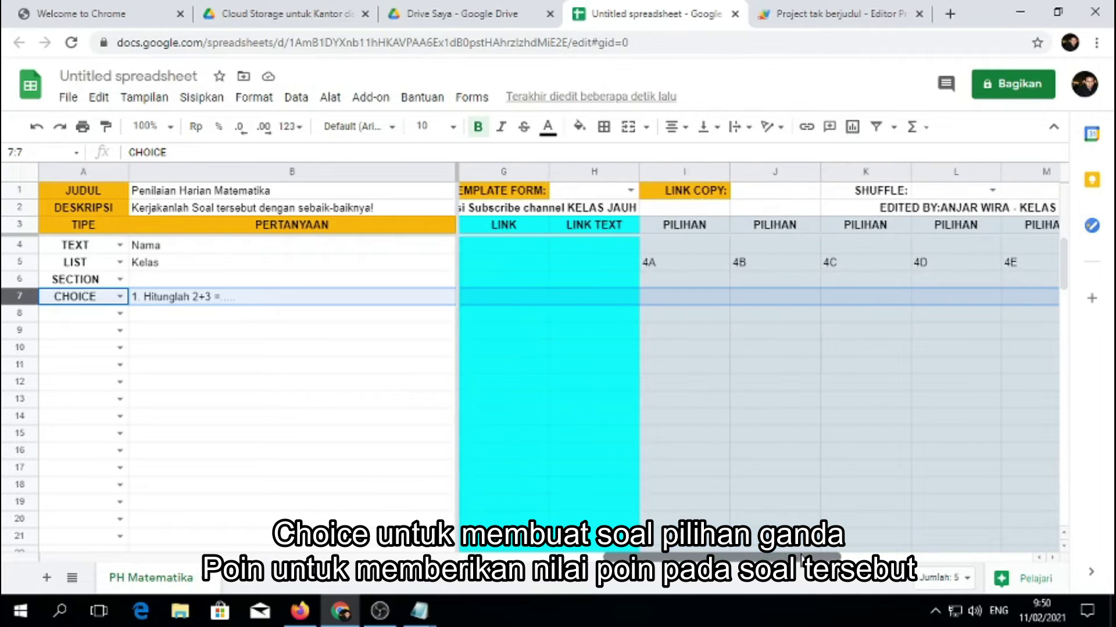
left_click(662, 297)
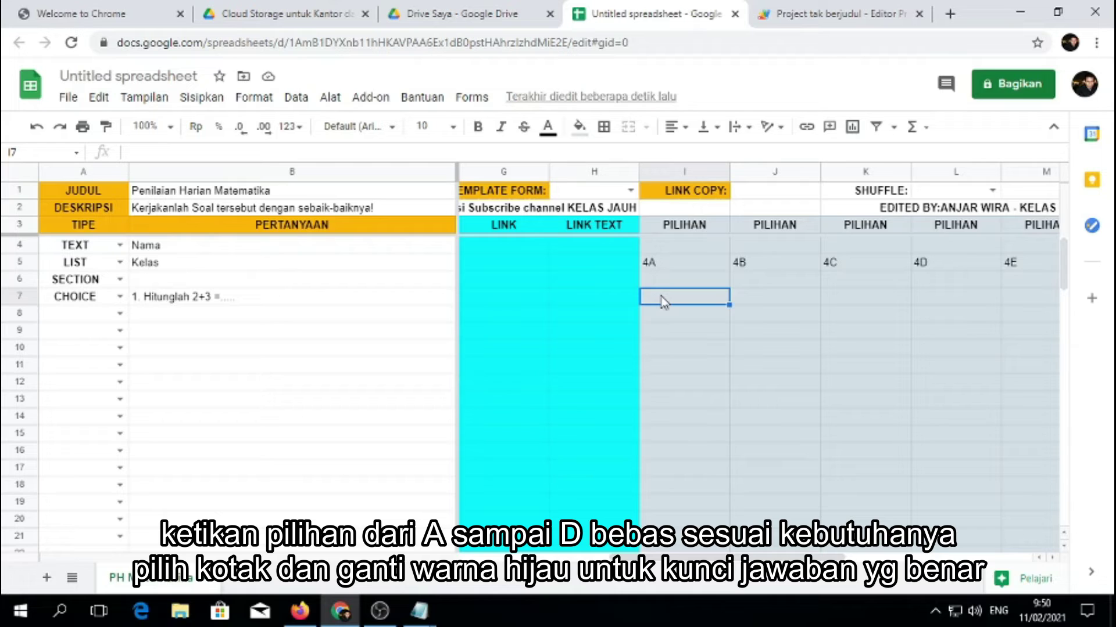
type("A.")
type(" 4")
left_click(743, 299)
type("B. 5")
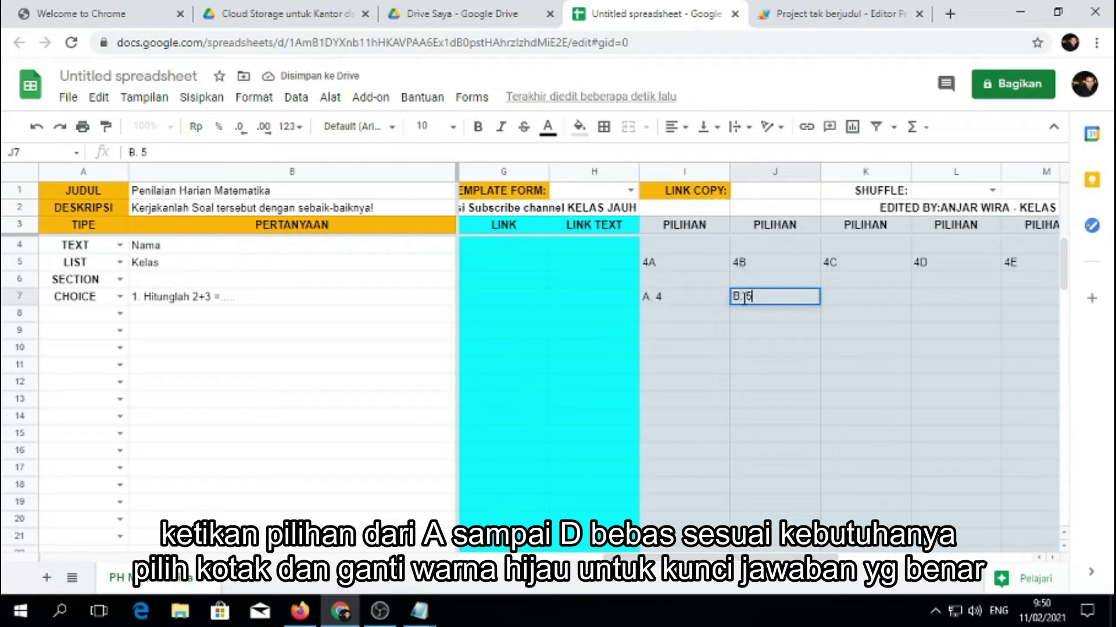
key("Tab")
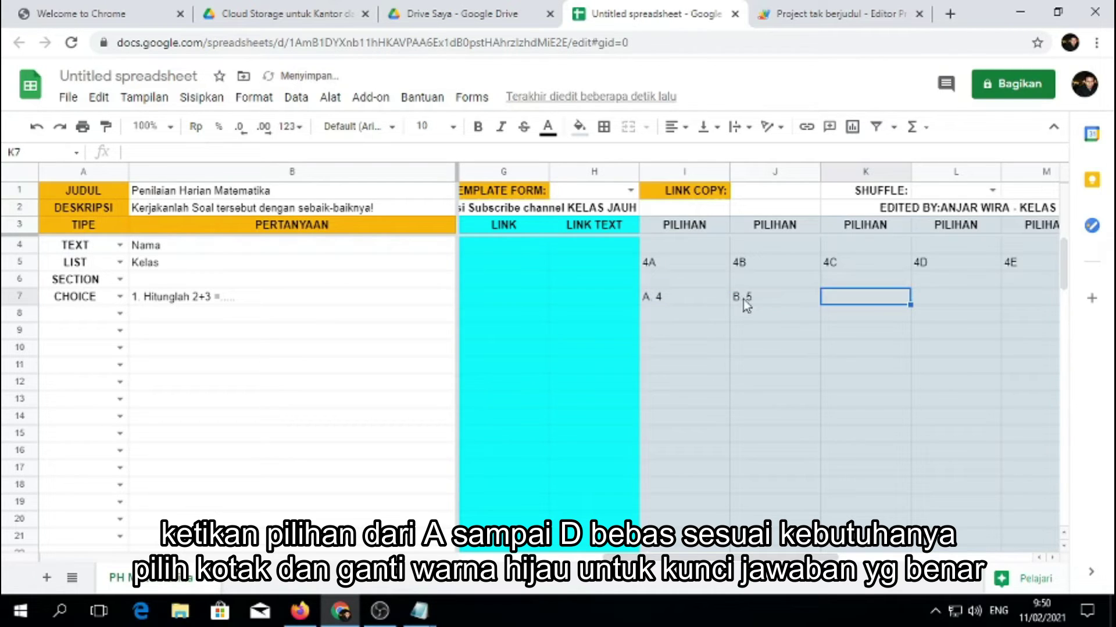
key("Return")
type("C. 6")
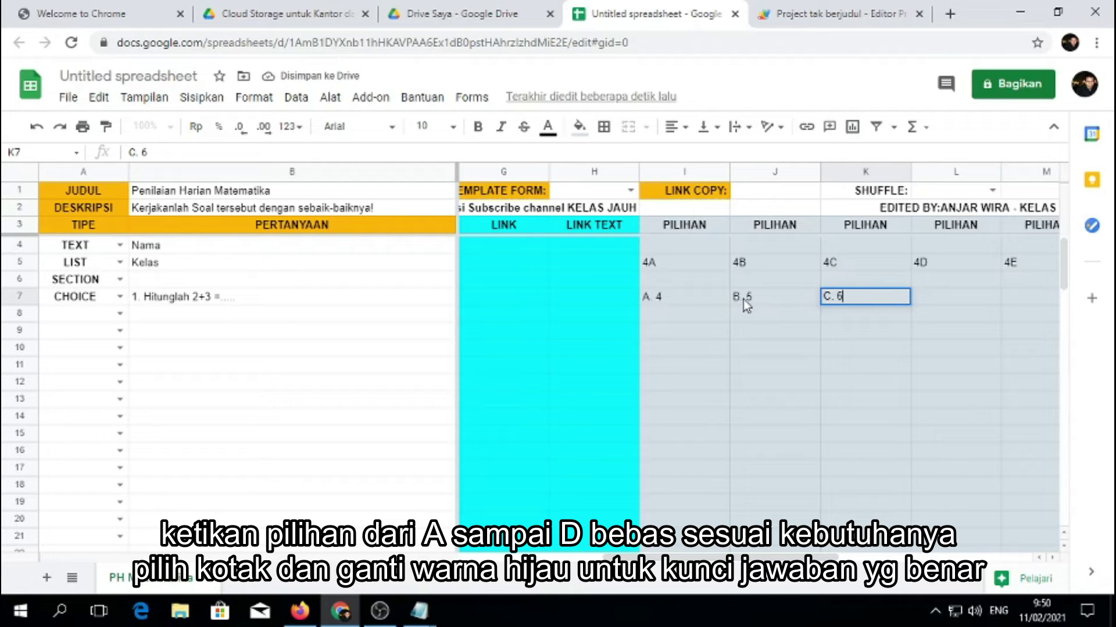
key("Tab")
type("D")
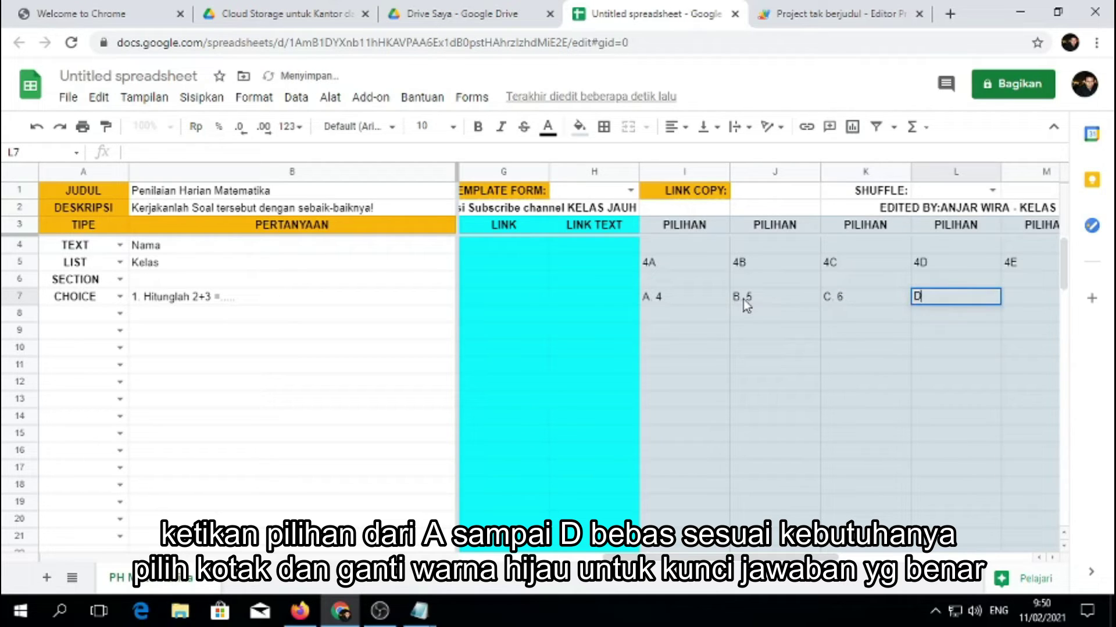
type(". 7")
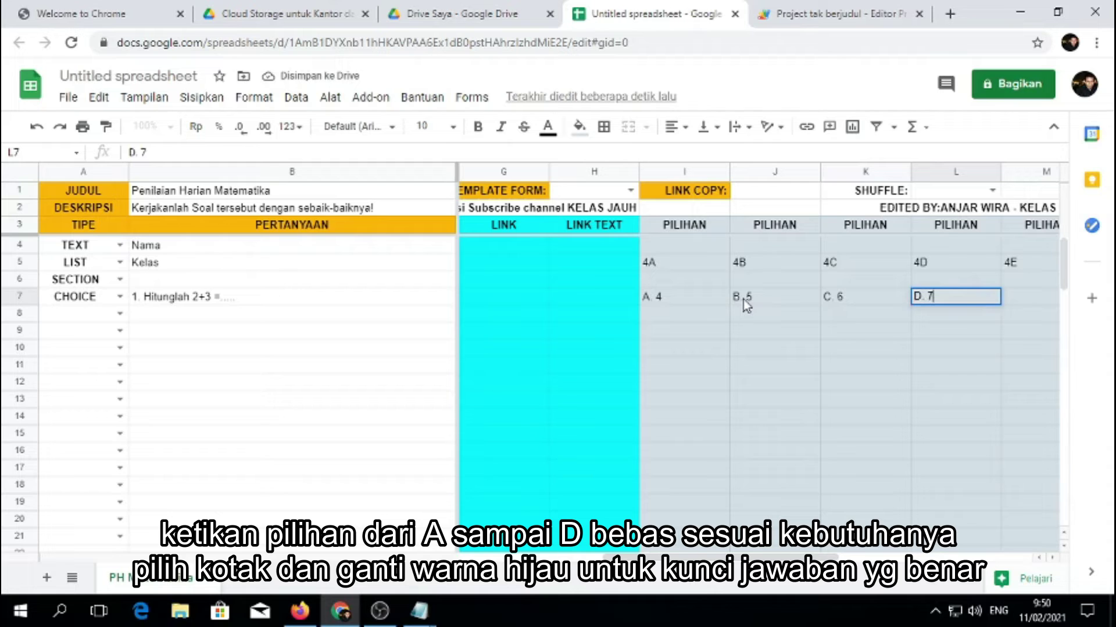
key("Return")
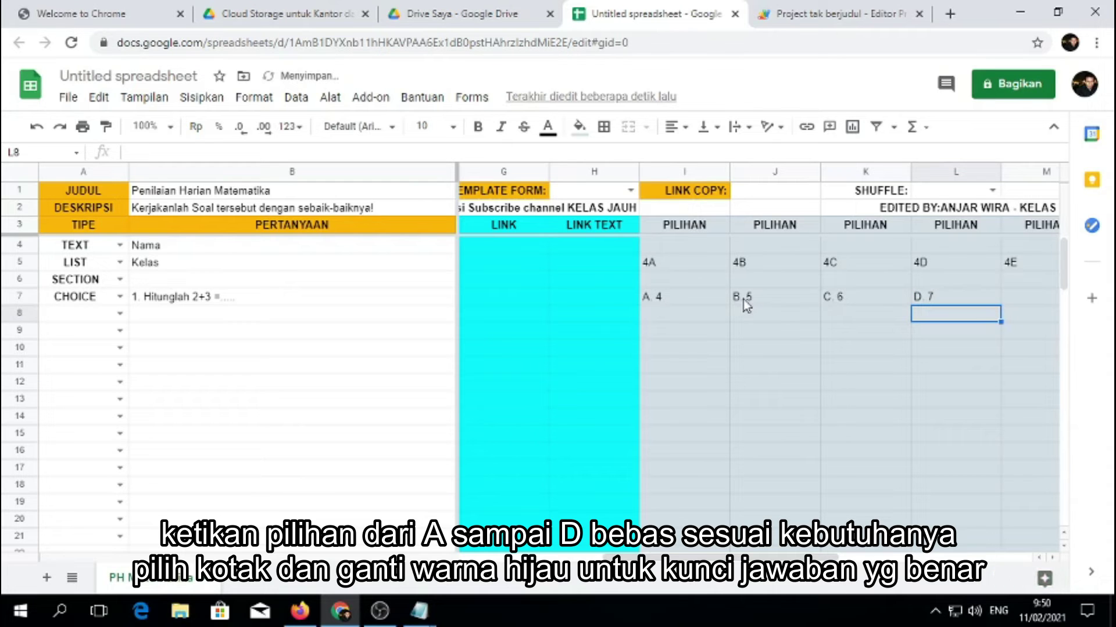
- Make row 8 a CHOICE question '2. Hitunglah 3x3=.....' worth 5 points
left_click(120, 314)
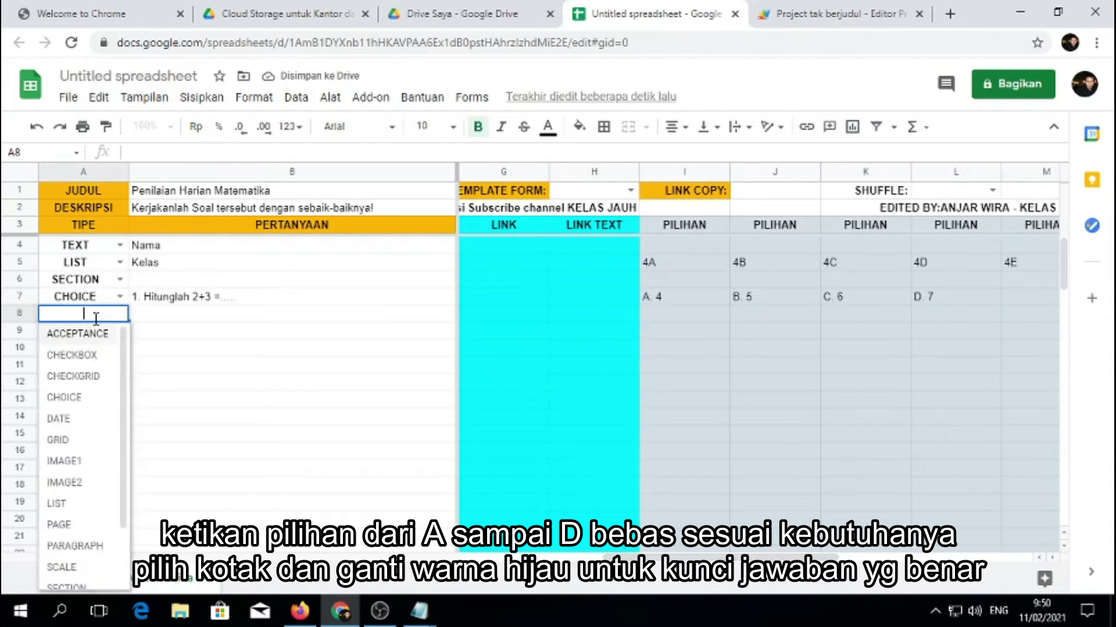
left_click(74, 398)
left_click(156, 322)
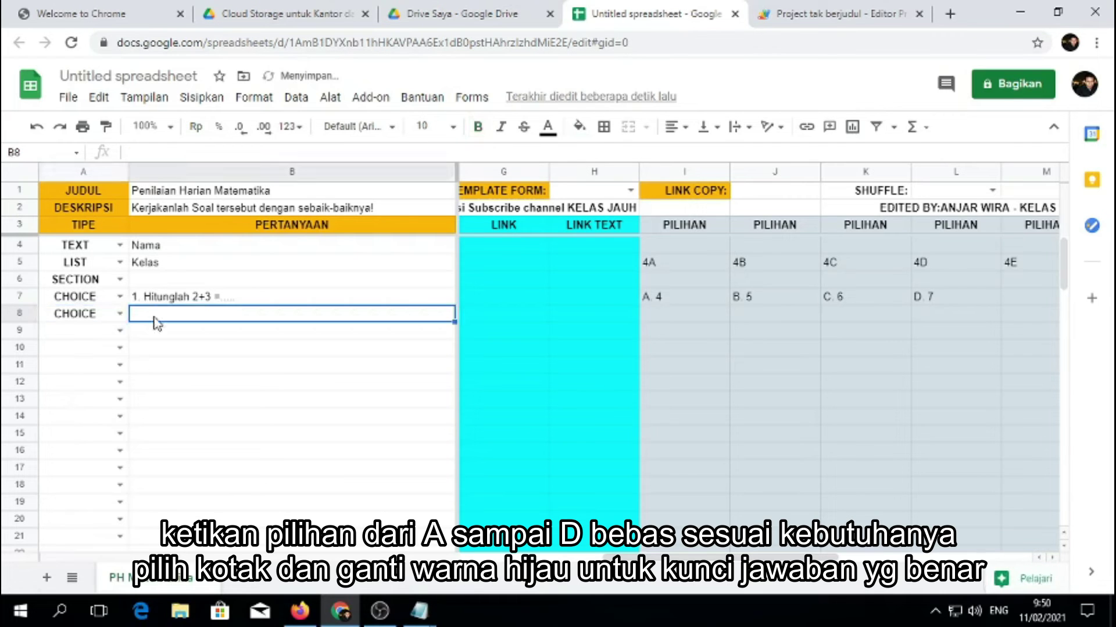
type("2.")
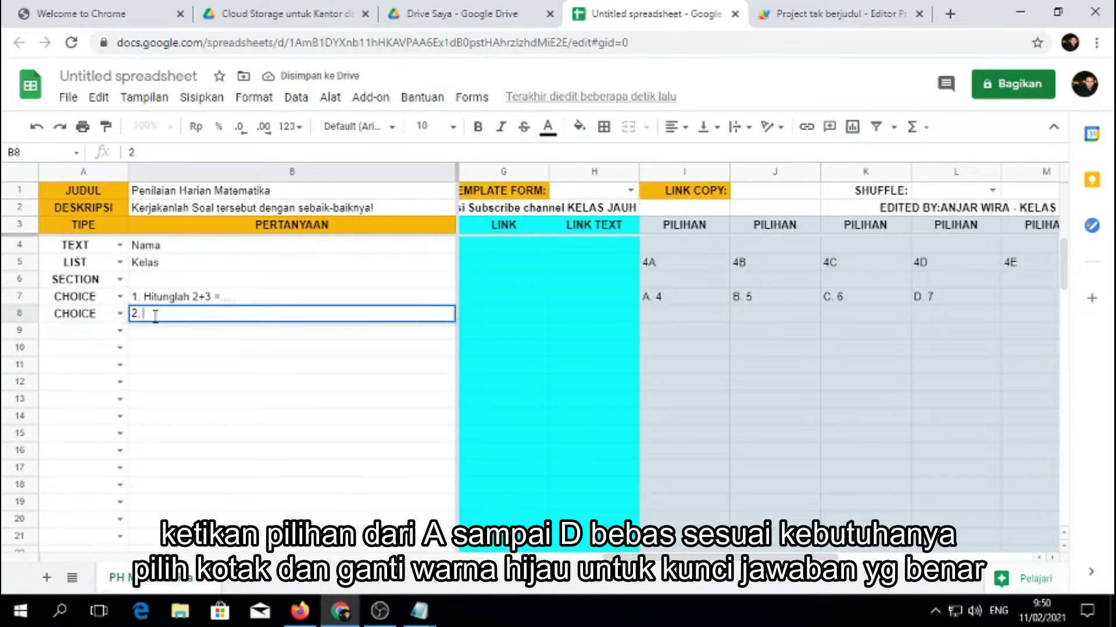
type(" Hitung")
type("lah ")
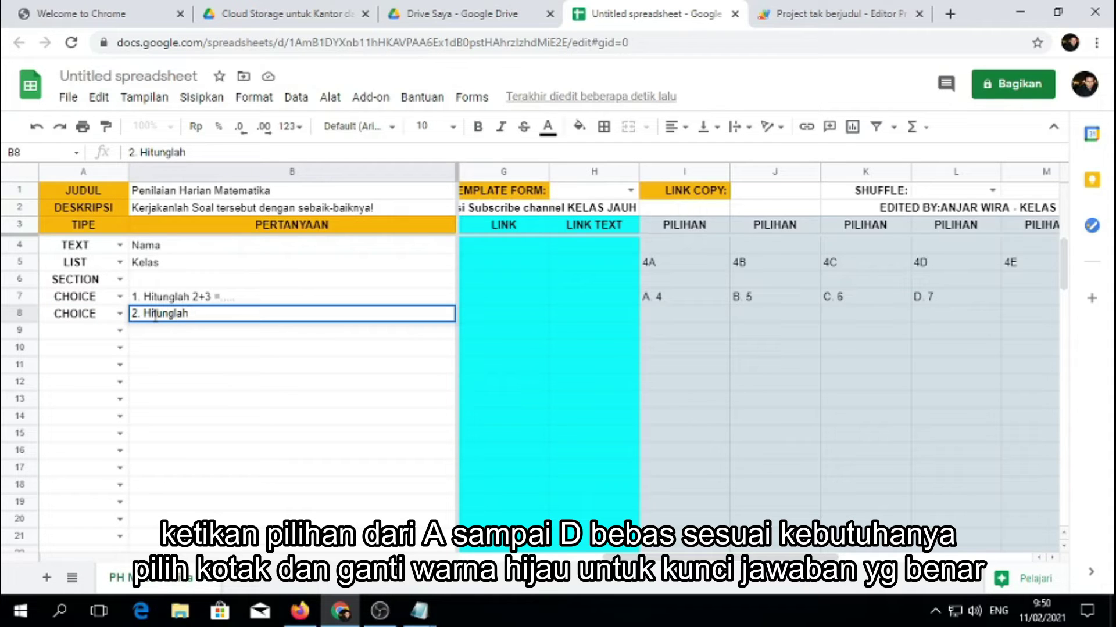
type("2")
key("BackSpace")
type("3")
type("x3")
type("3")
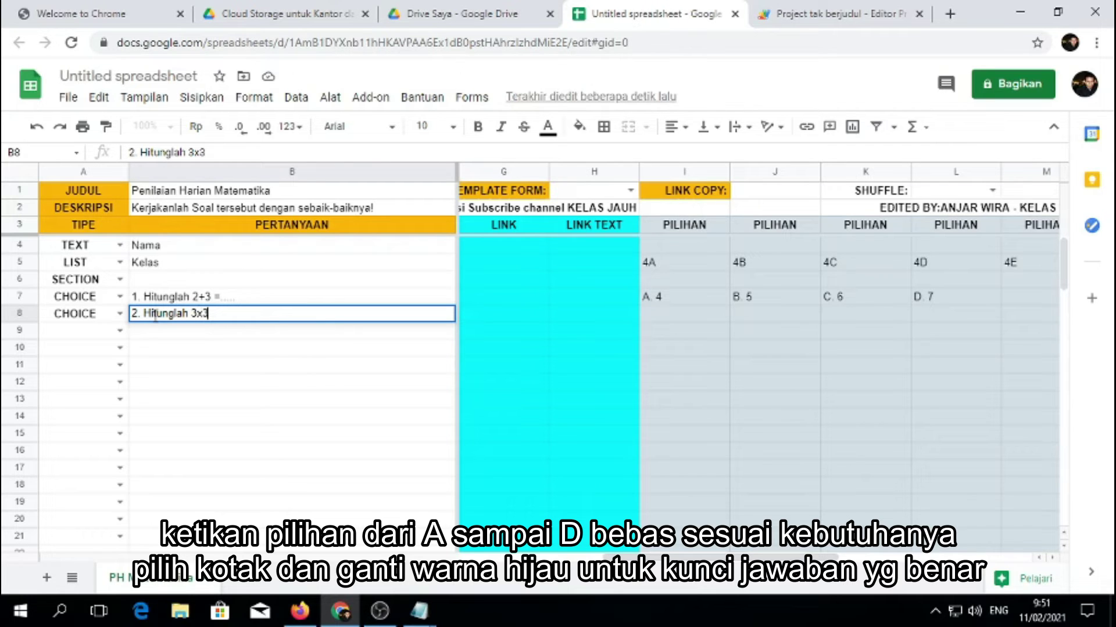
type(".....")
left_click_drag(736, 560, 686, 560)
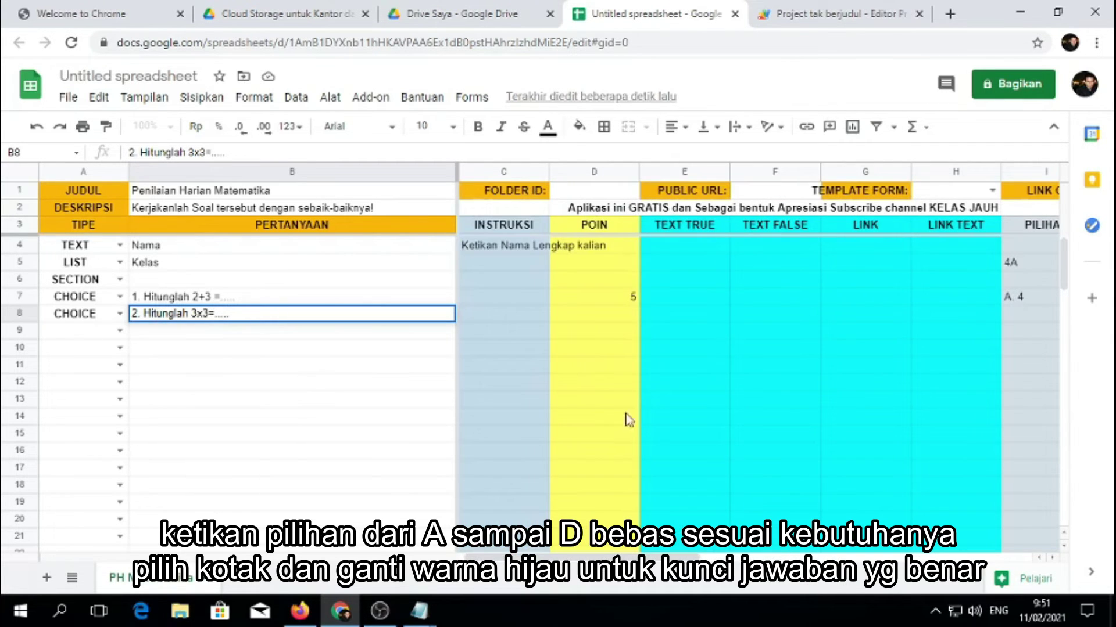
left_click(578, 321)
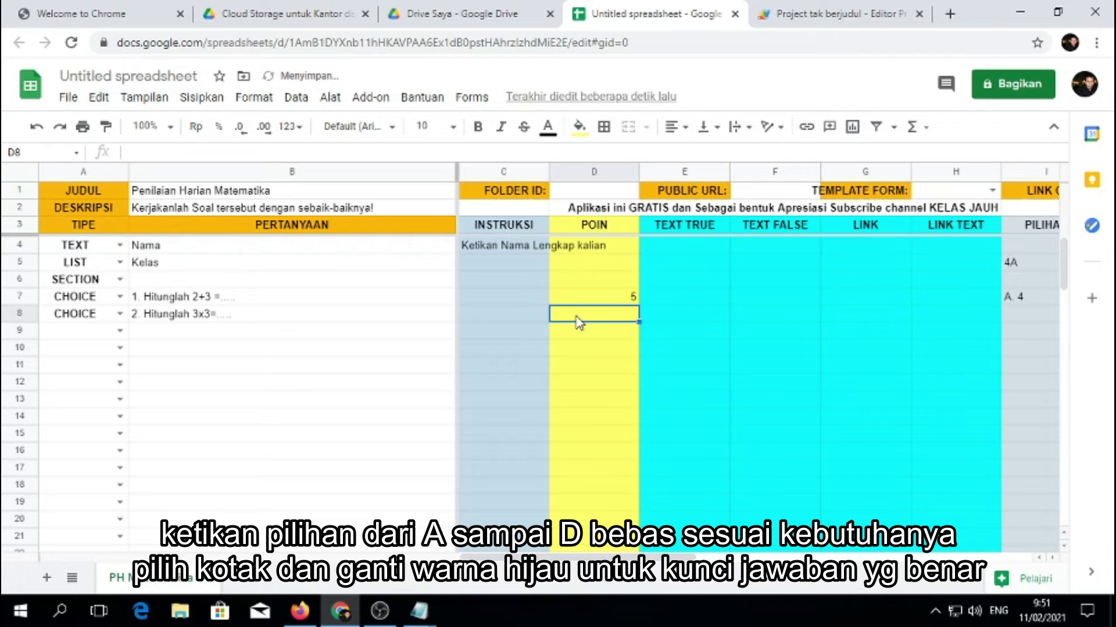
type("5")
left_click(660, 329)
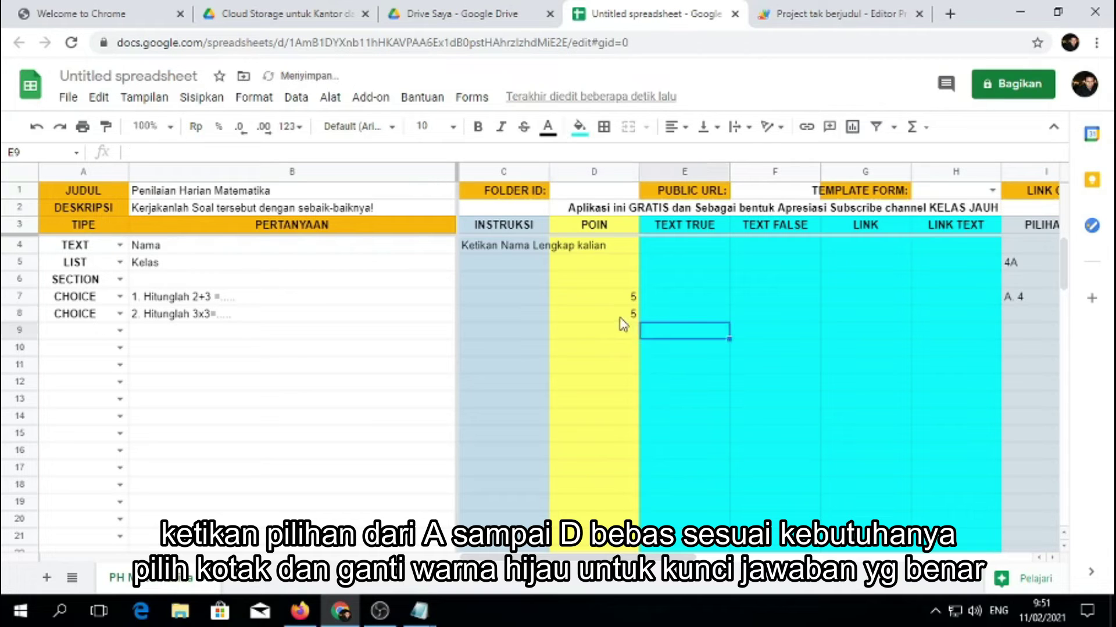
- Enter question 2's answer options A. 7, B. 8, C. 9 and D. 10 in I8 to L8
mouse_move(689, 558)
left_mouse_down()
mouse_move(710, 556)
mouse_move(689, 558)
left_mouse_up()
left_click(24, 317)
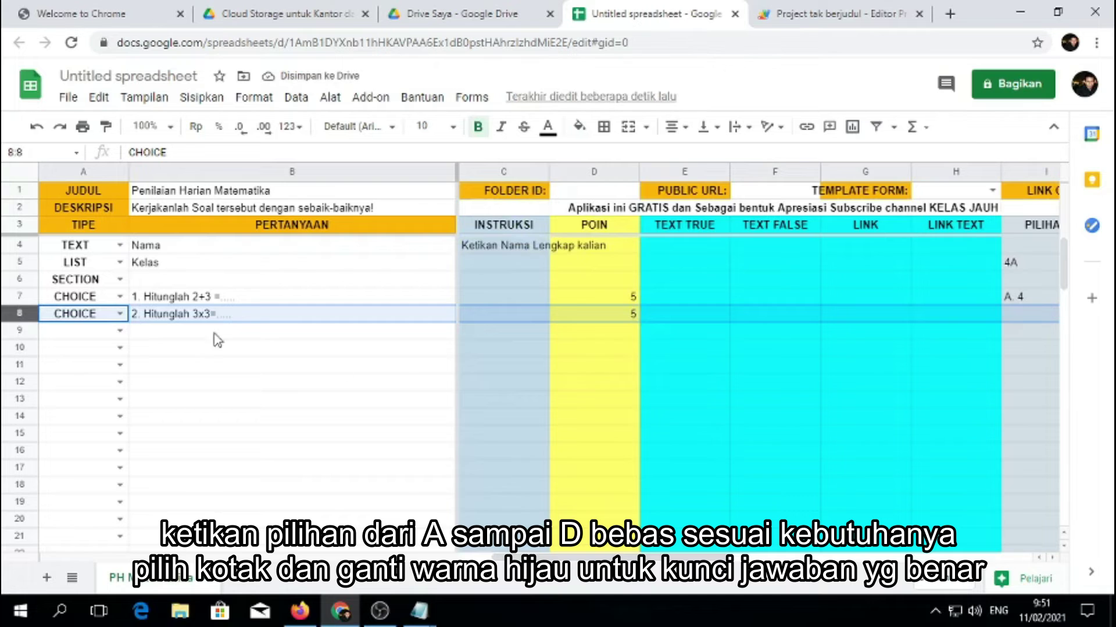
left_click_drag(592, 557, 687, 557)
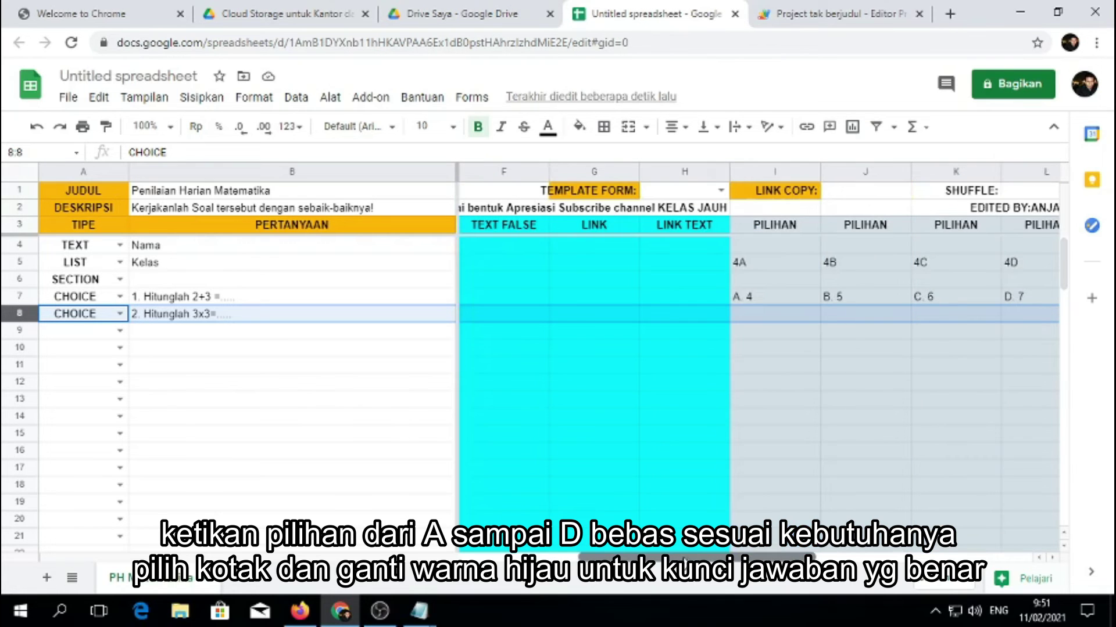
left_click(755, 317)
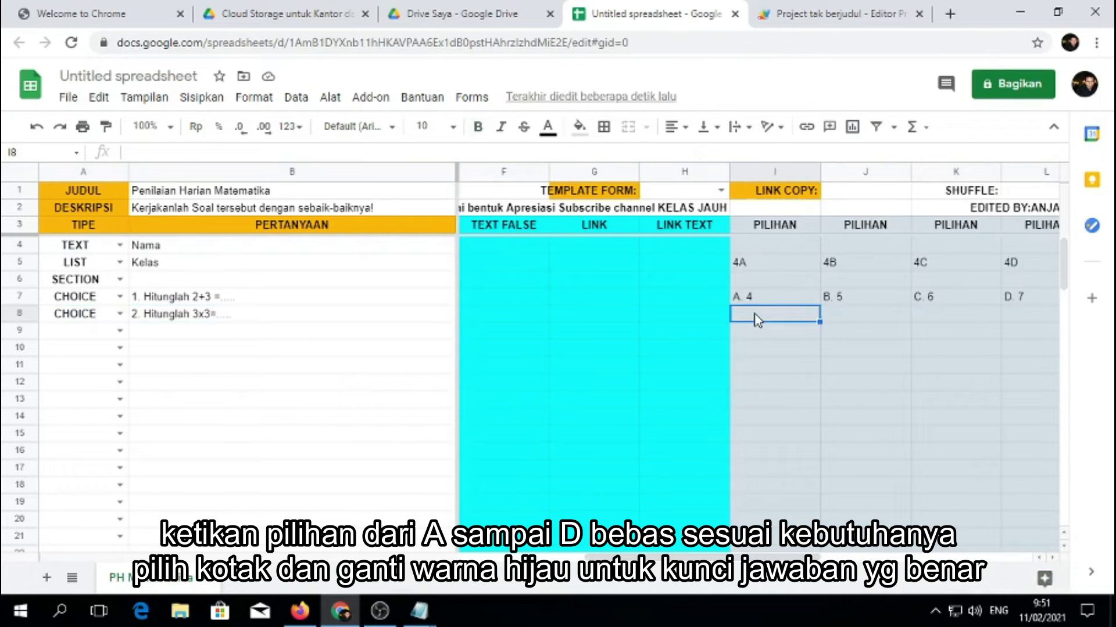
type("A. ")
type("7")
key("Tab")
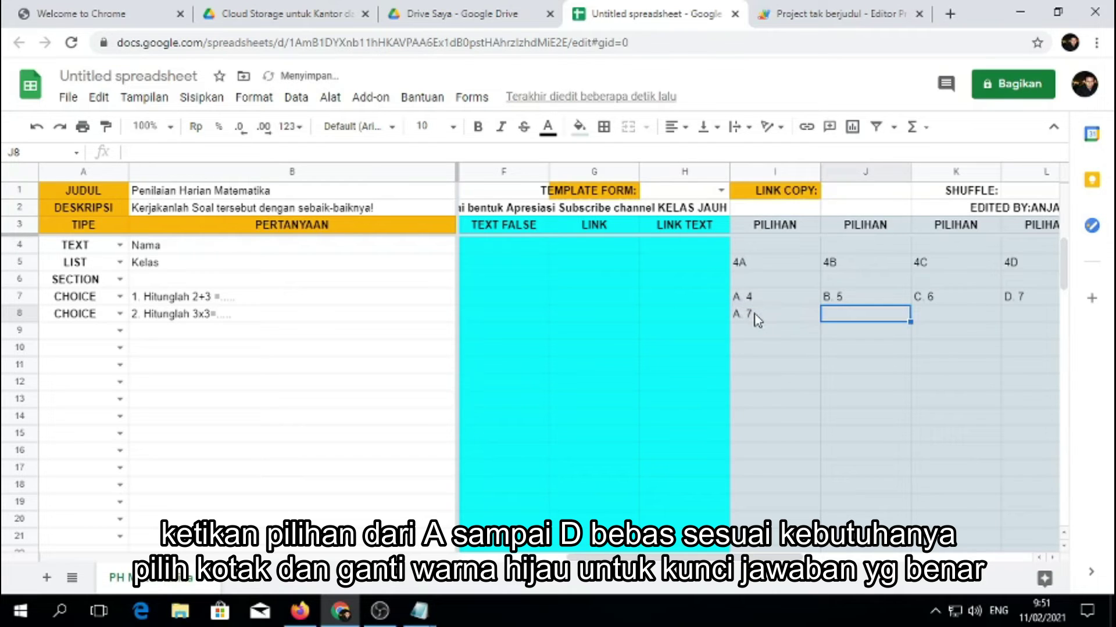
type("B. 8")
key("Tab")
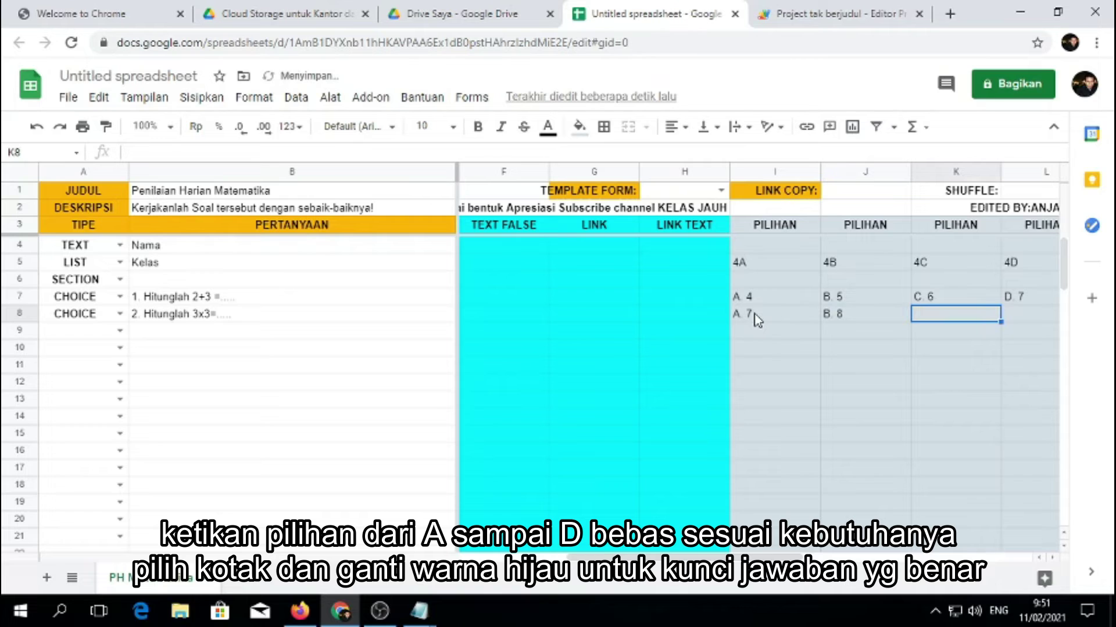
type("C.")
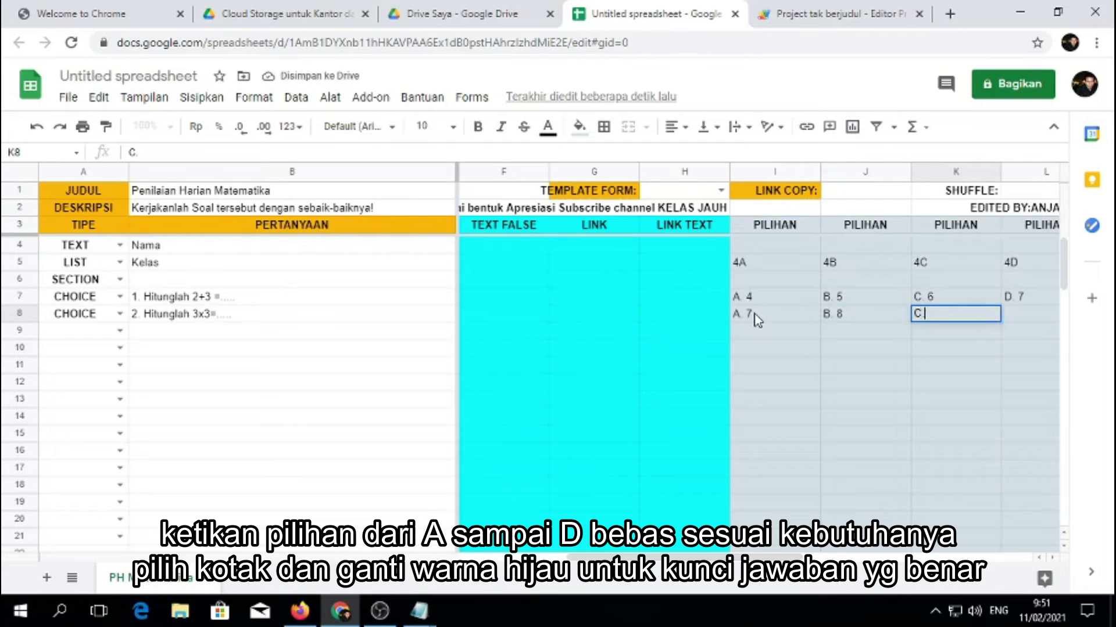
type(" 9")
key("Tab")
type("D")
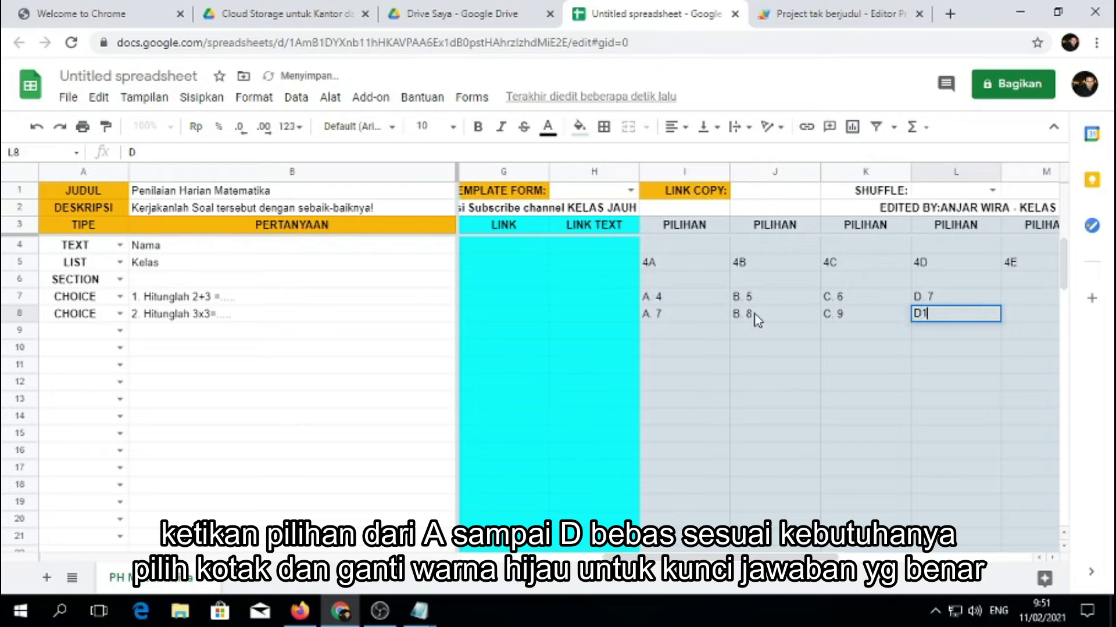
type(". 10")
key("Return")
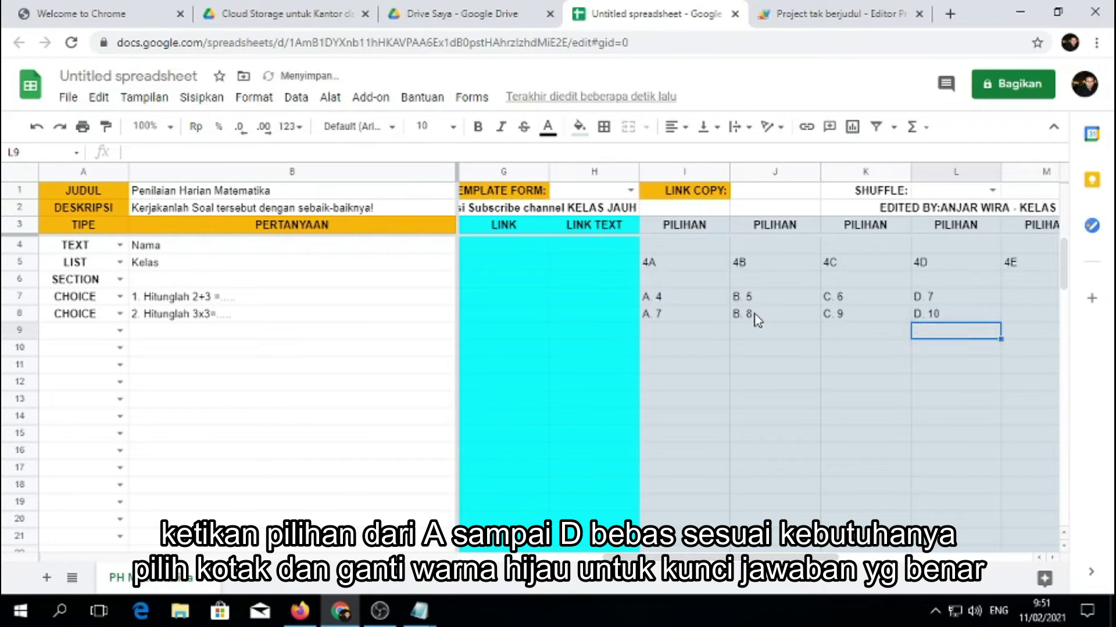
left_click(119, 331)
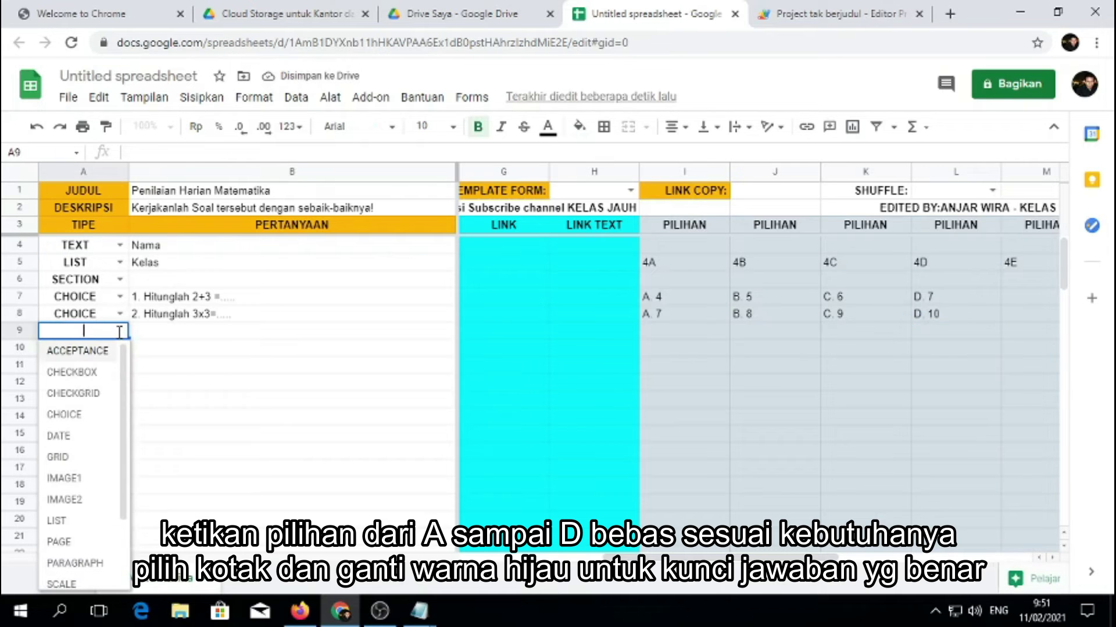
- Fill question 1's correct answer B. 5 in J7 with green
left_click(227, 336)
left_click(27, 297)
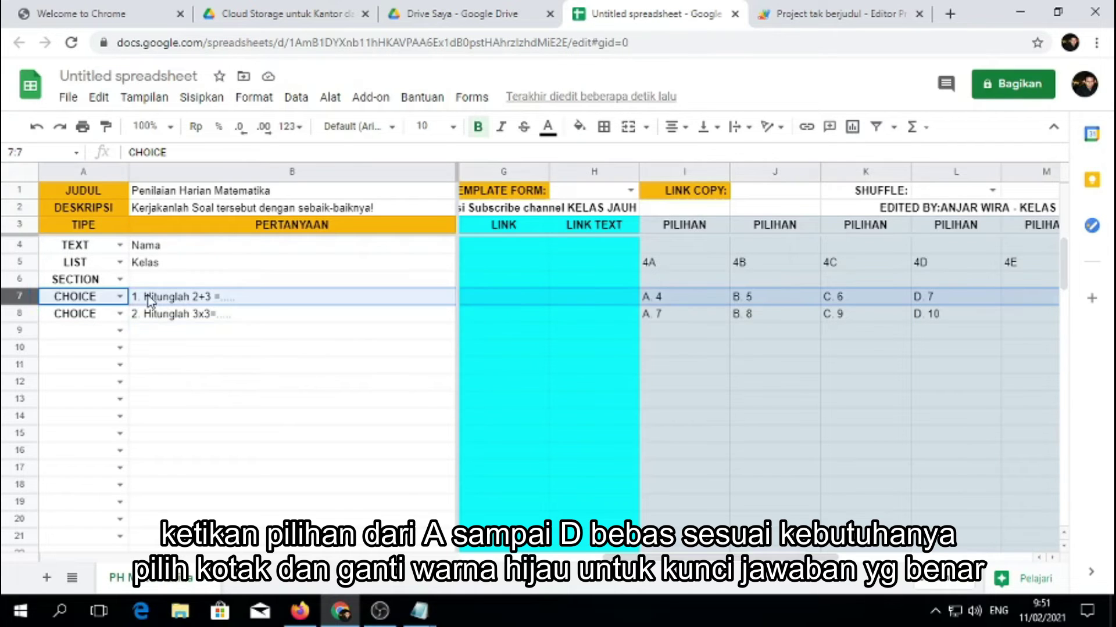
left_click_drag(721, 556, 678, 557)
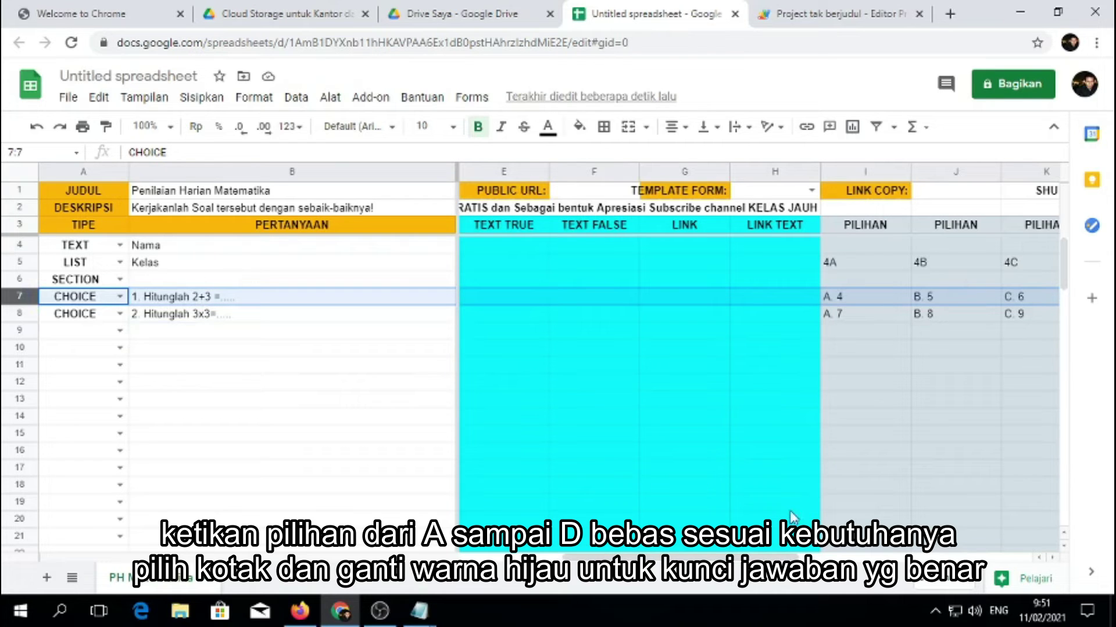
left_click_drag(678, 557, 720, 556)
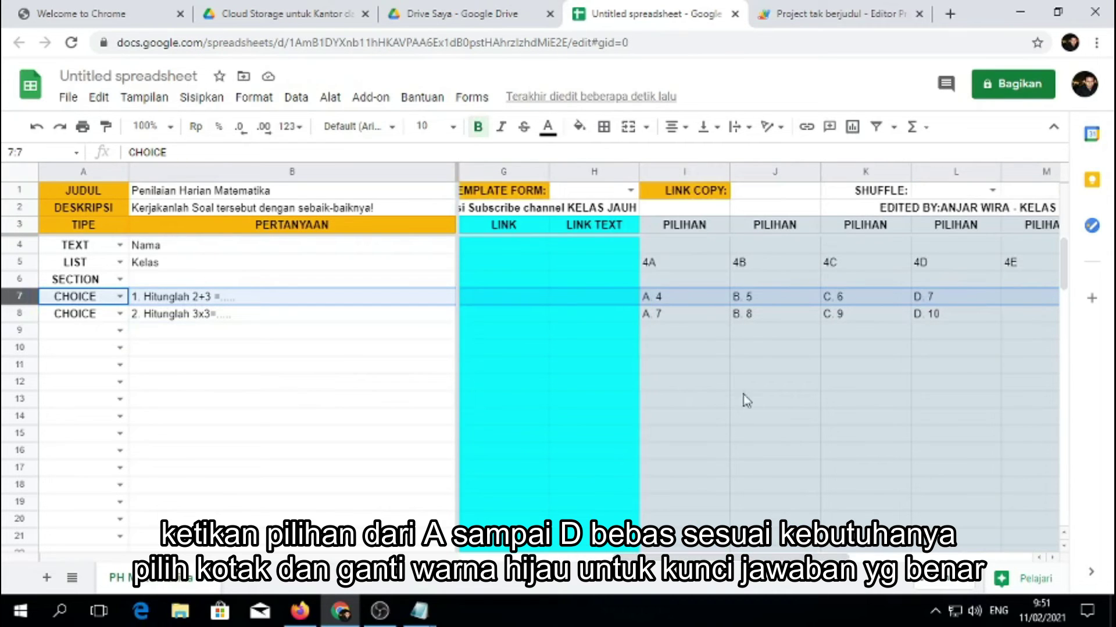
left_click(766, 303)
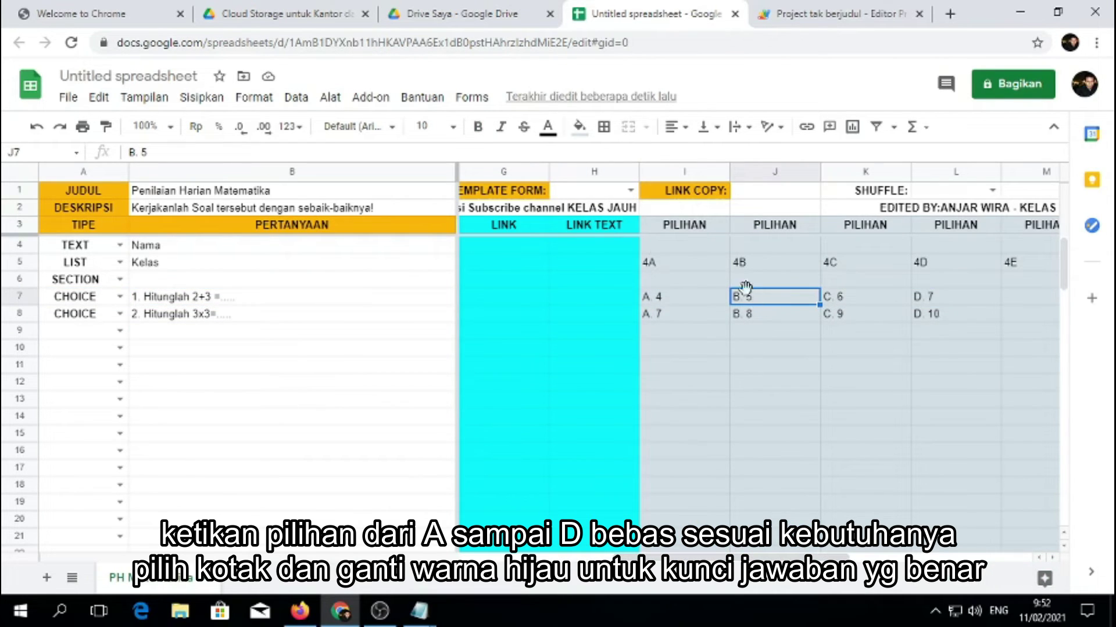
left_click(579, 126)
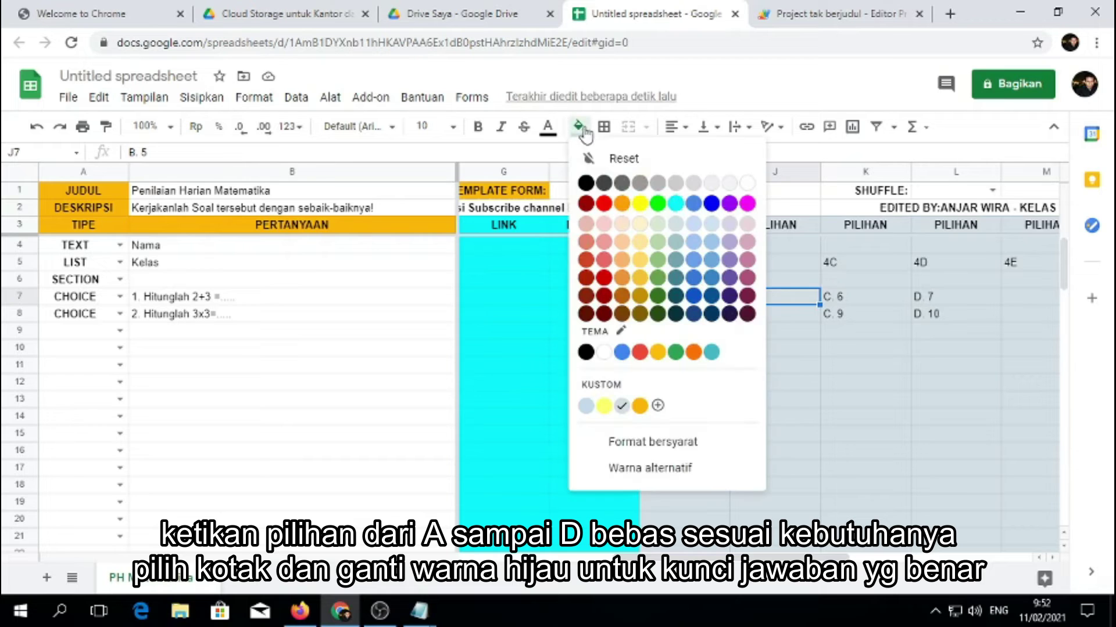
left_click(659, 204)
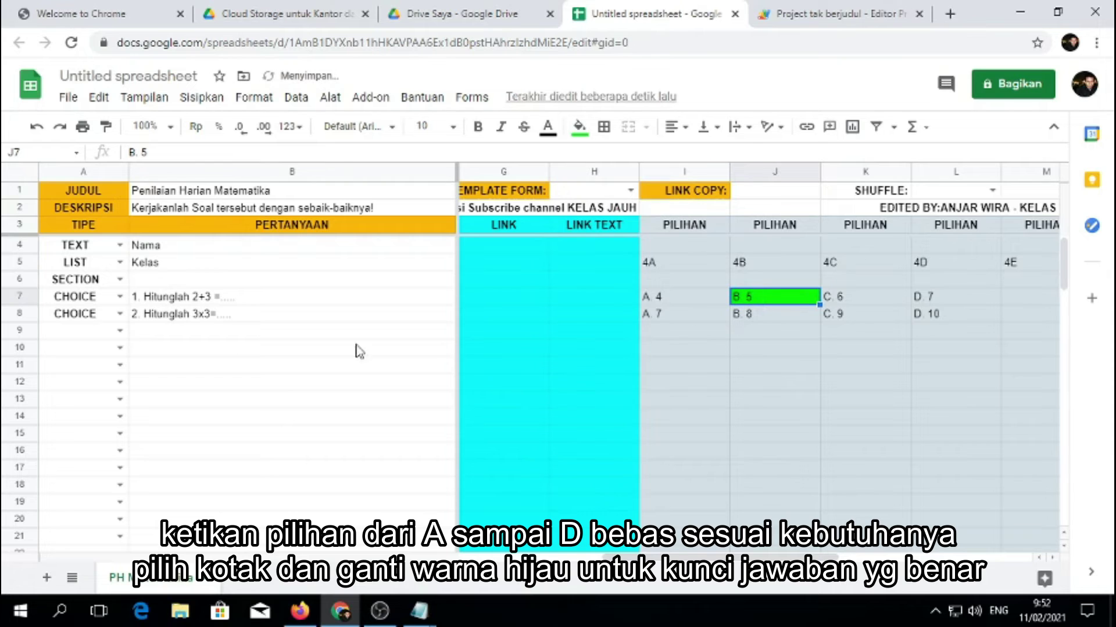
- Fill question 2's correct answer C. 9 in K8 with the same green
left_click(22, 313)
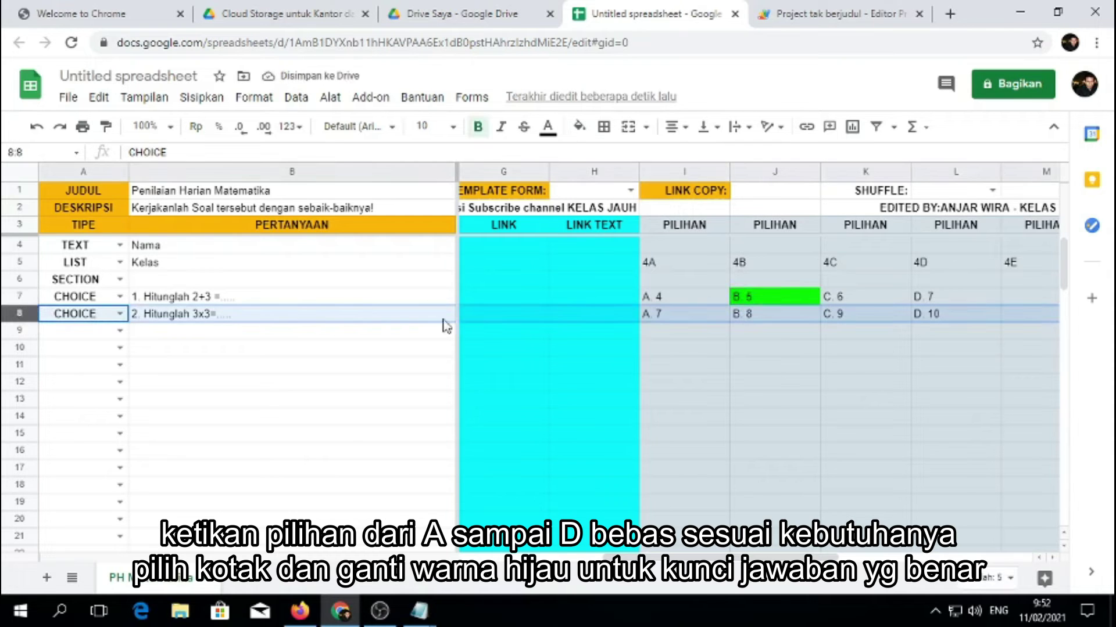
left_click(845, 319)
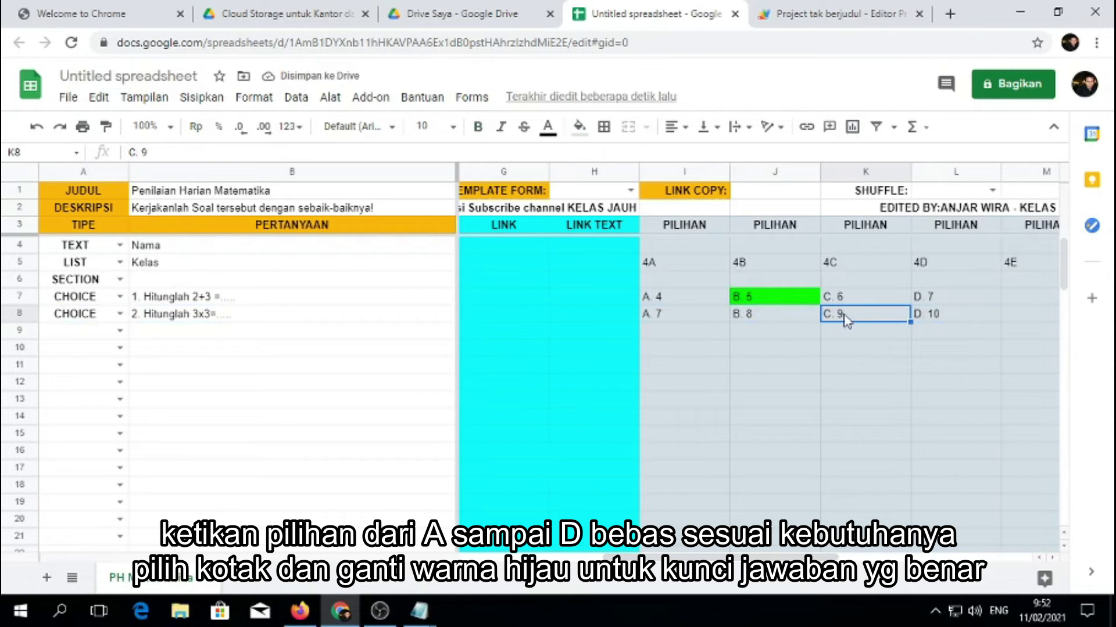
left_click(579, 127)
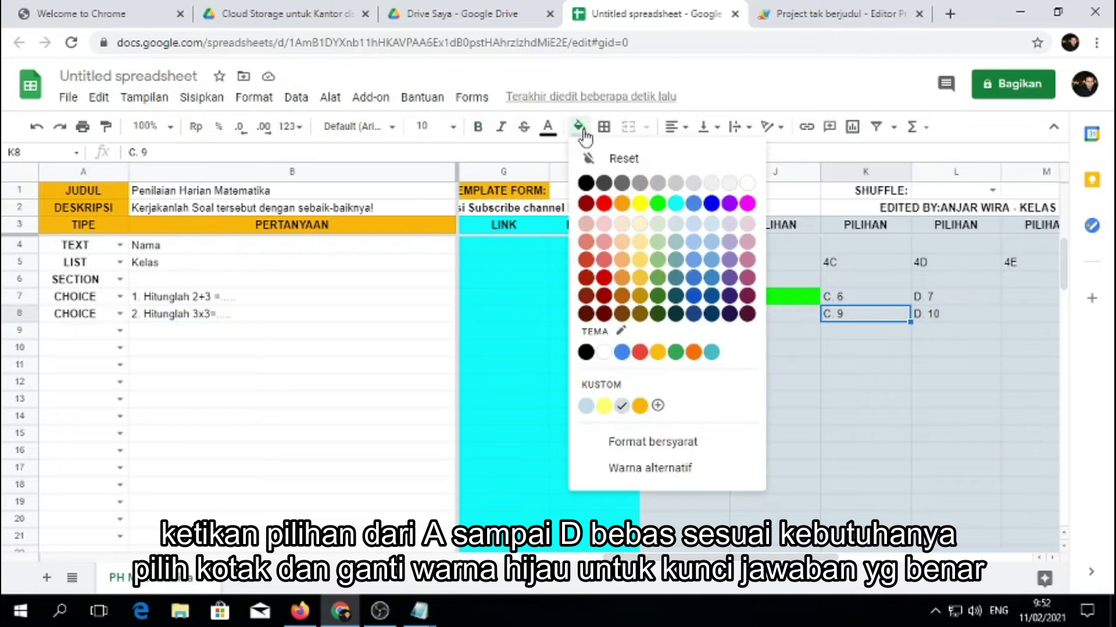
left_click(660, 204)
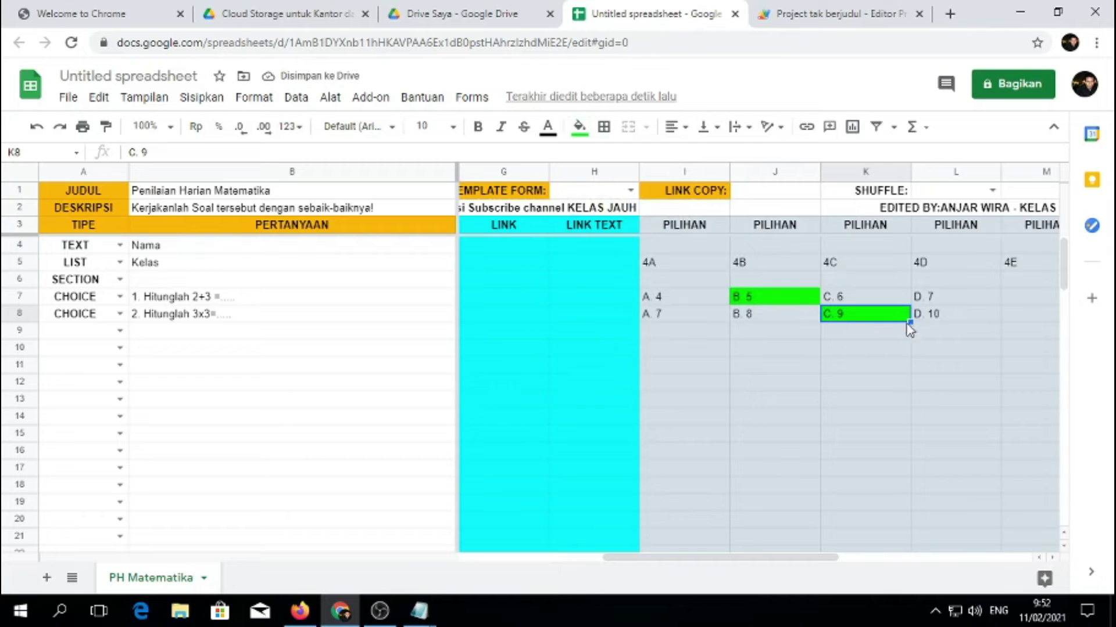
left_click_drag(785, 554, 517, 549)
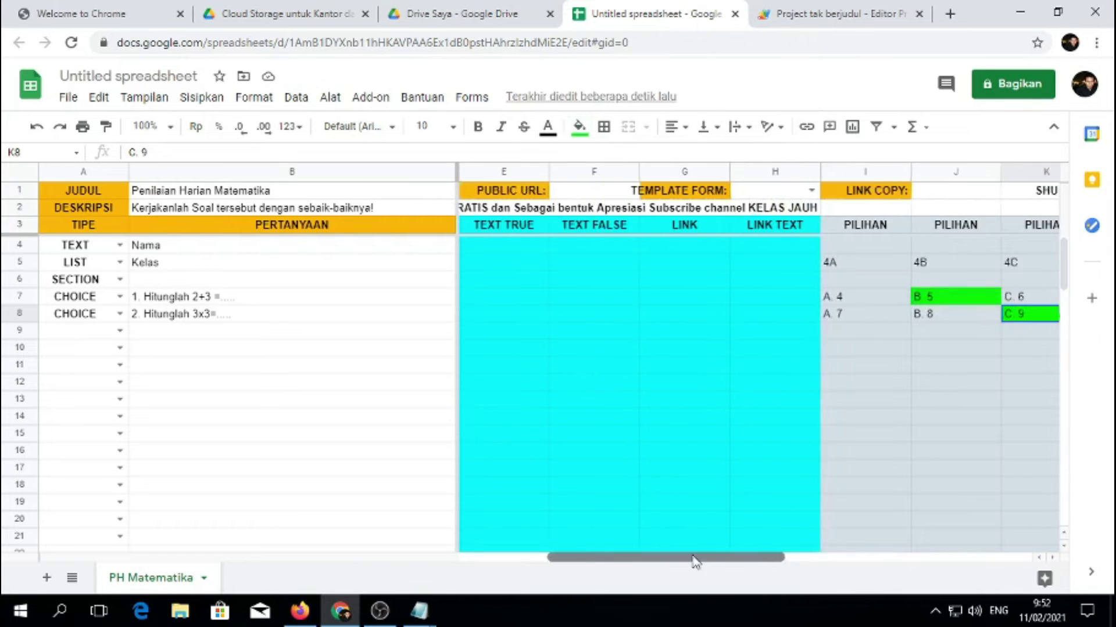
- Set A9's type to IMAGE1 and enter the title 'Contoh Gambar' in B9
left_click(120, 331)
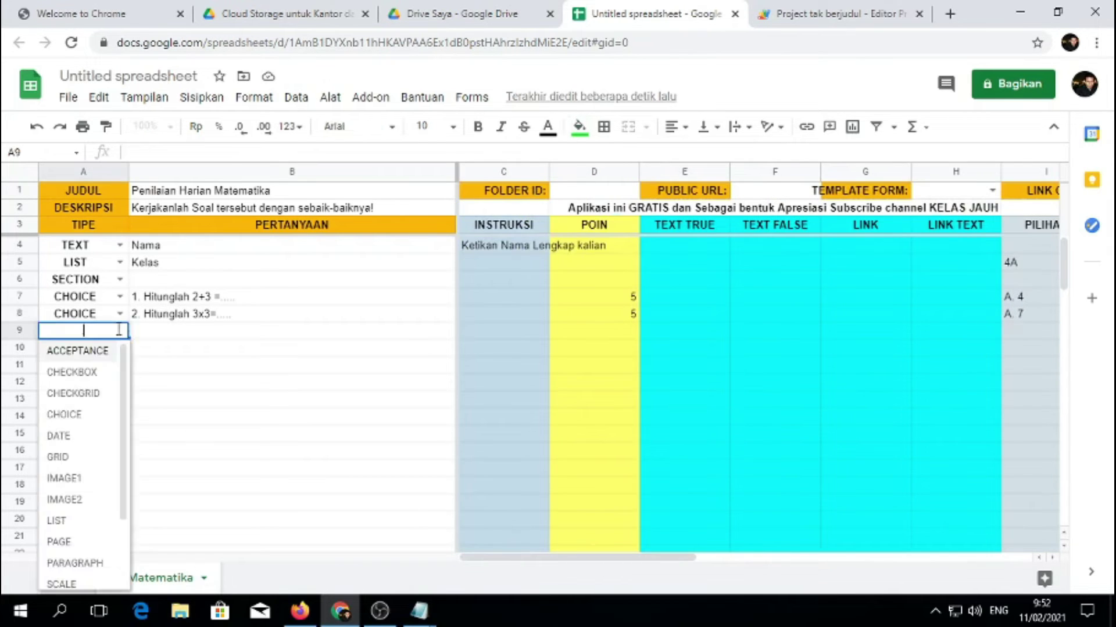
left_click(65, 478)
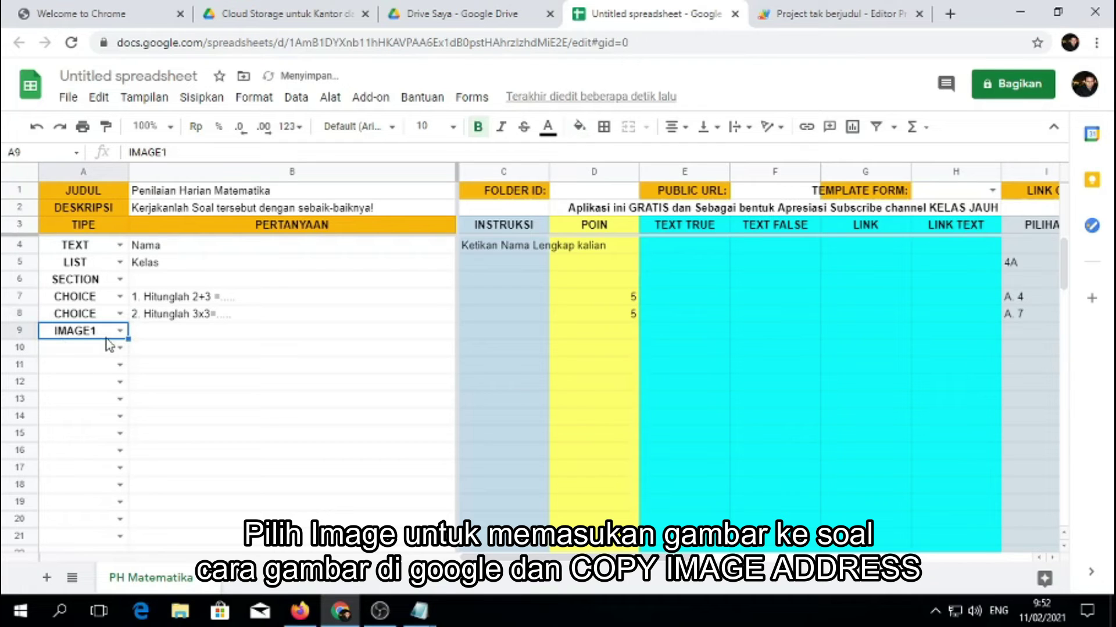
left_click(174, 339)
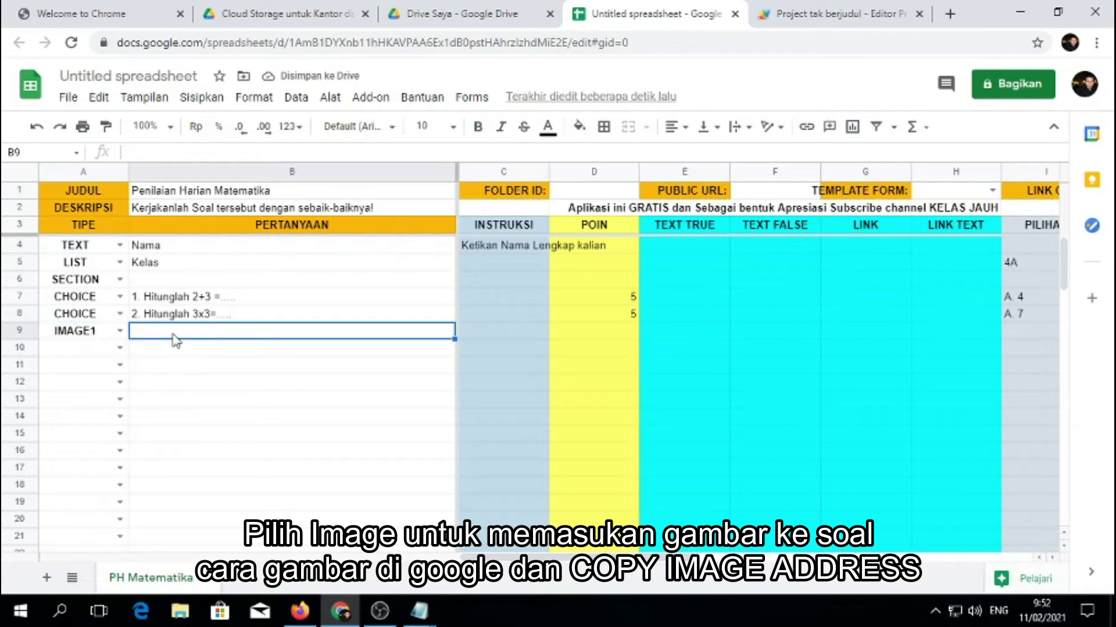
type("gamba")
key("BackSpace")
key("BackSpace")
key("BackSpace")
key("BackSpace")
key("BackSpace")
type("Contoh Gambar")
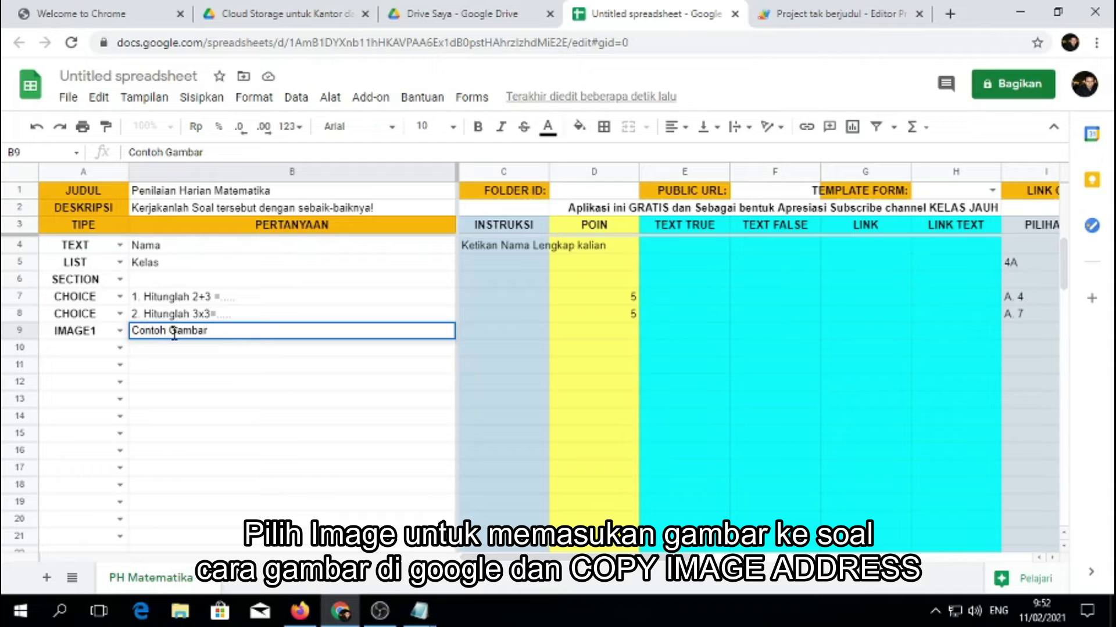
key("Return")
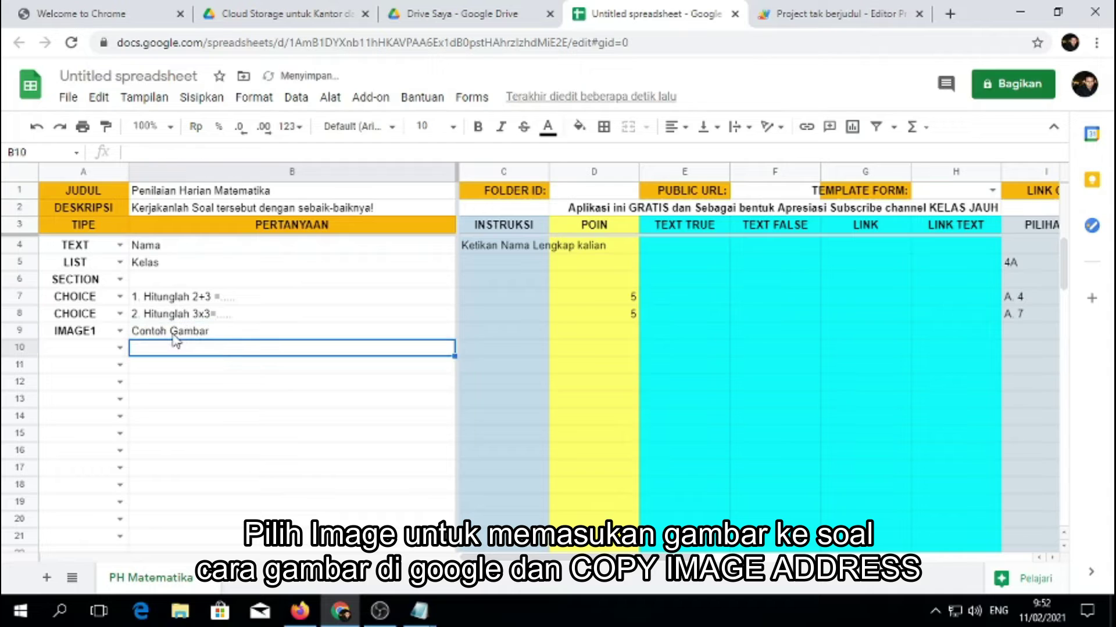
left_click(215, 335)
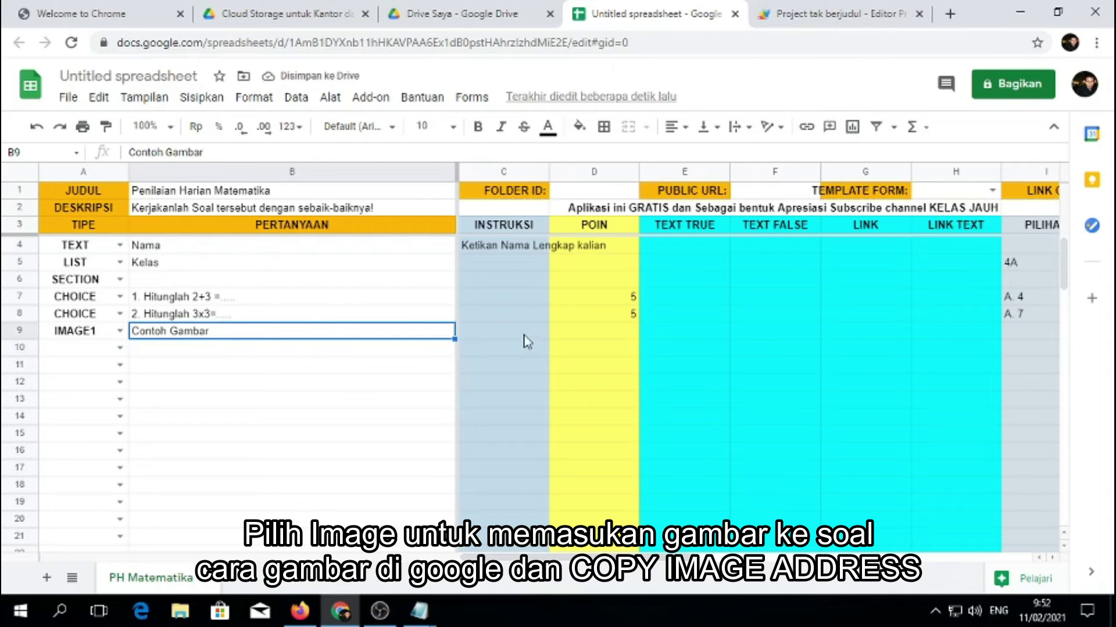
left_click(18, 333)
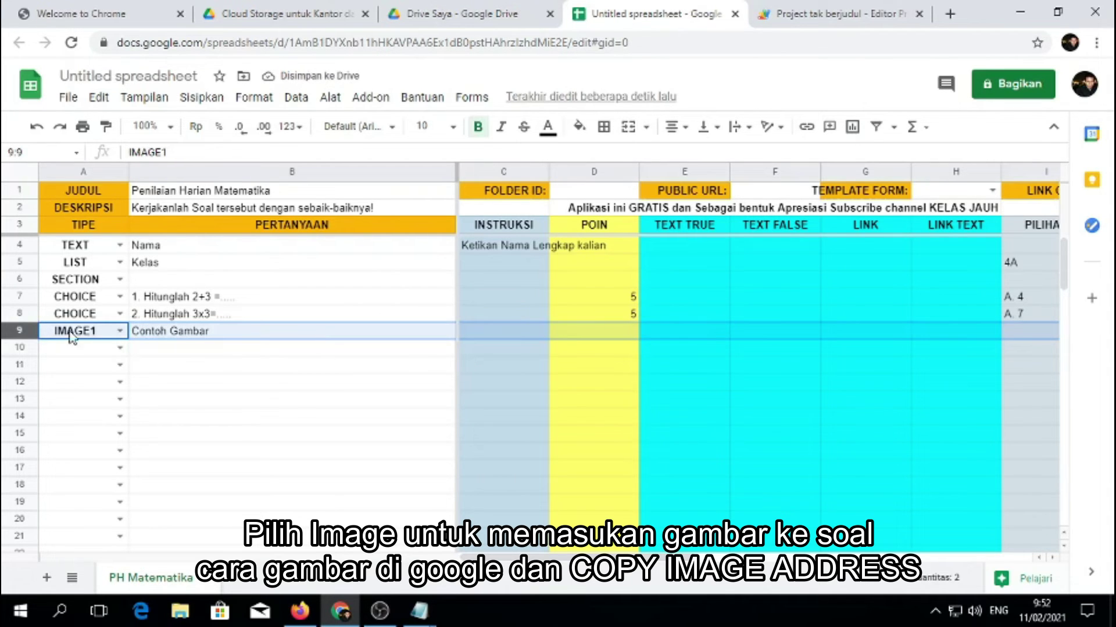
left_click(847, 335)
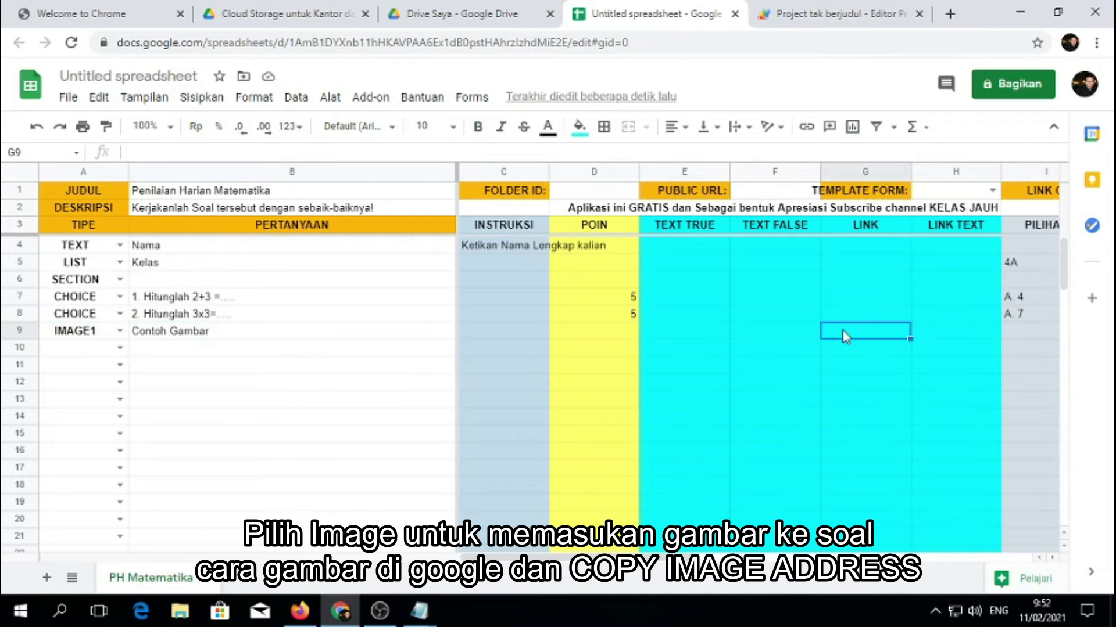
- Search images for 'kucing' in a new tab and copy a brown cat photo's image address
left_click(951, 14)
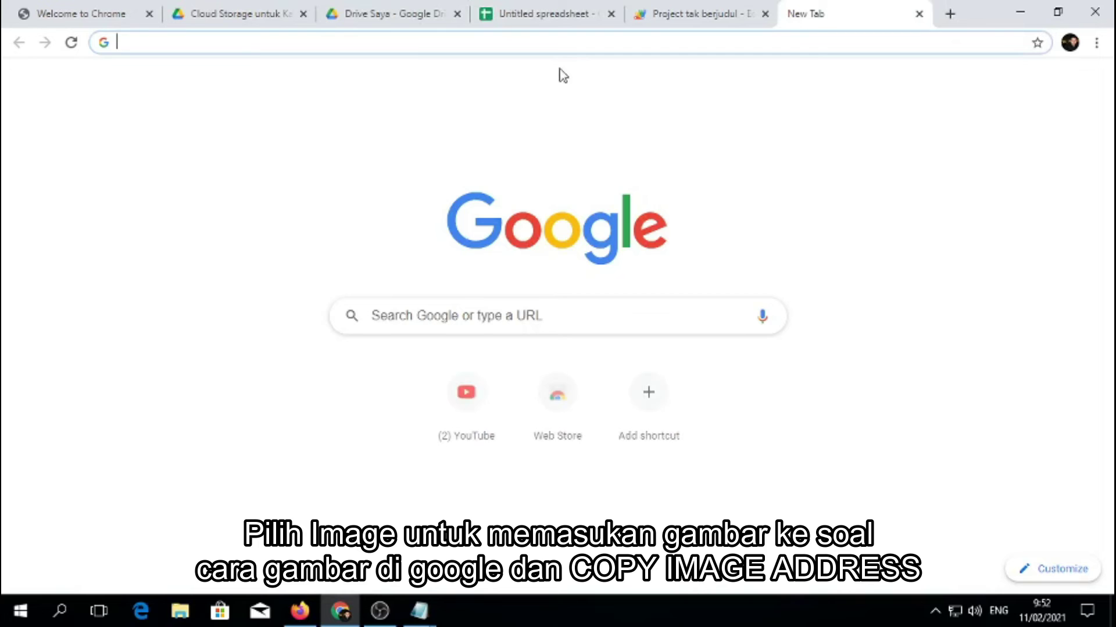
left_click(424, 43)
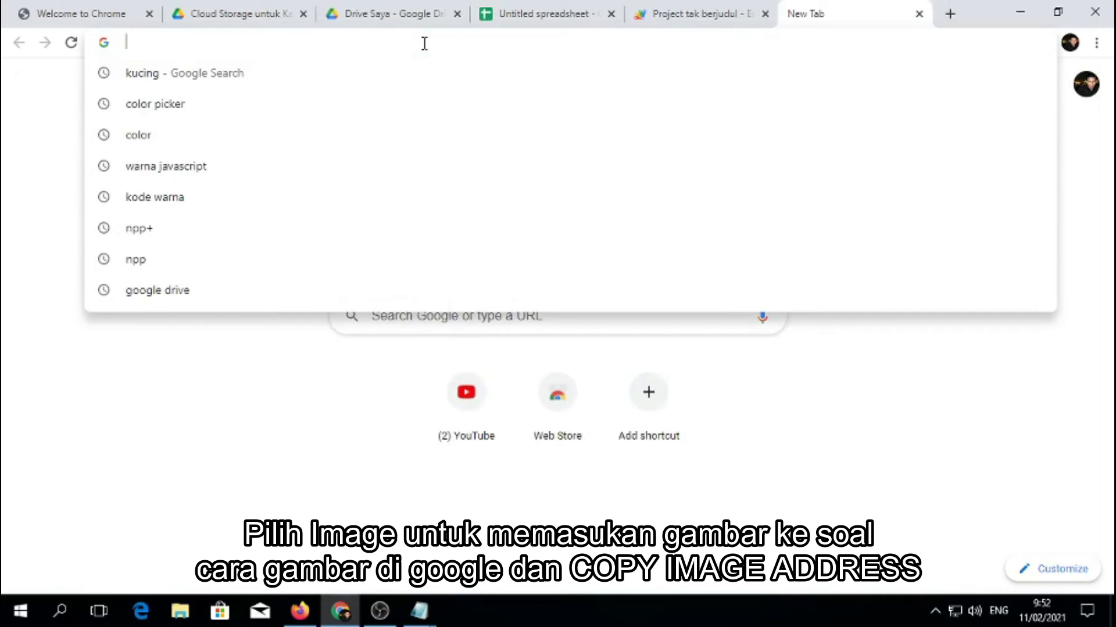
type("kucing")
key("Return")
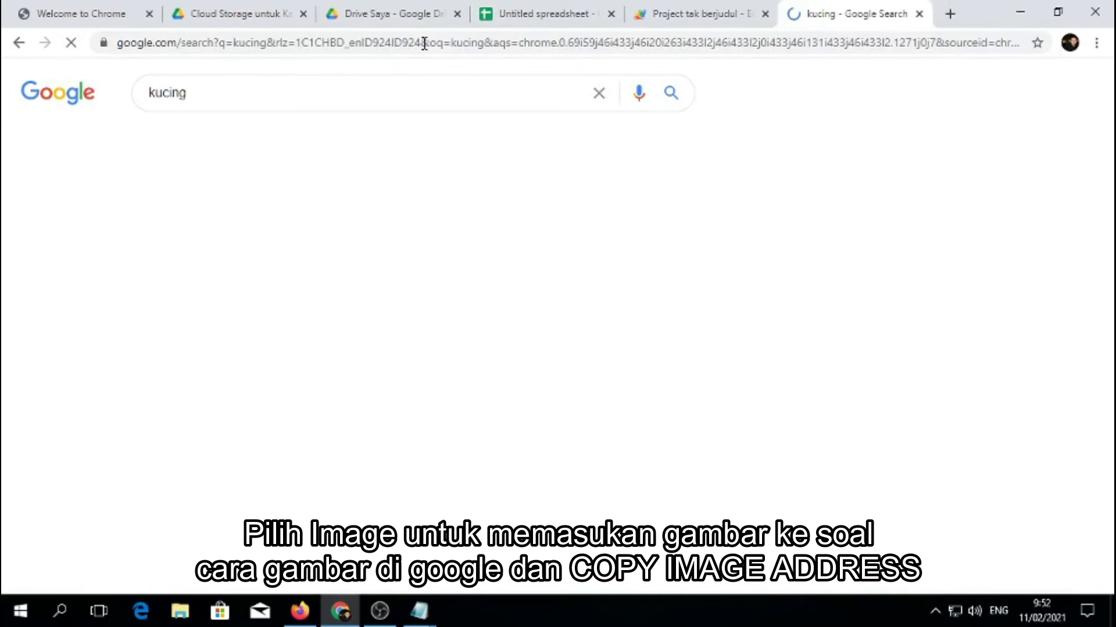
left_click(233, 142)
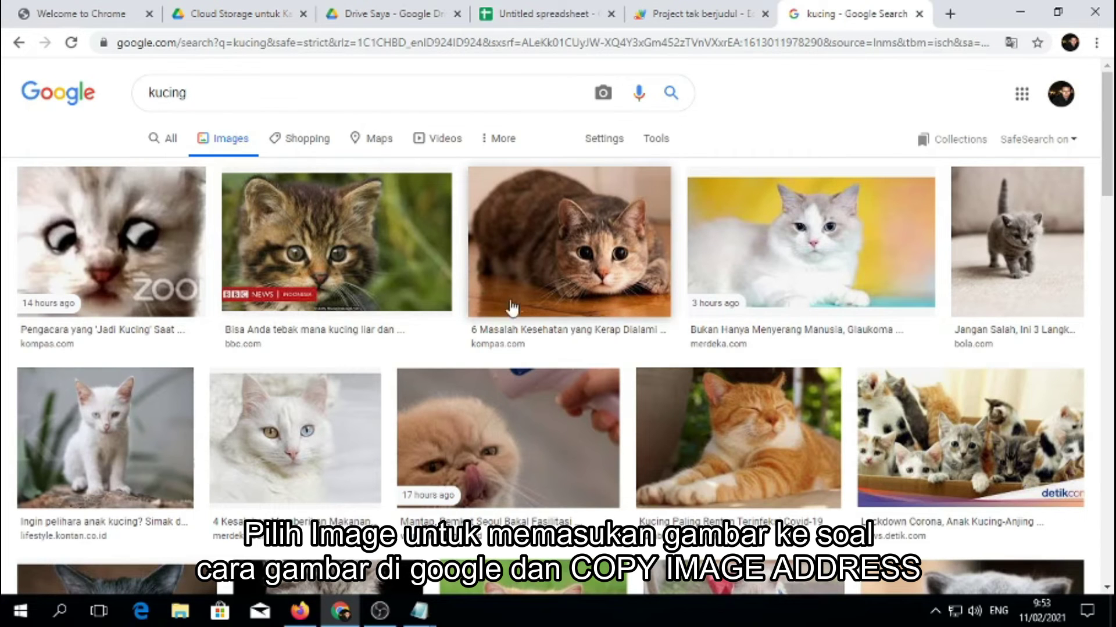
left_click(555, 282)
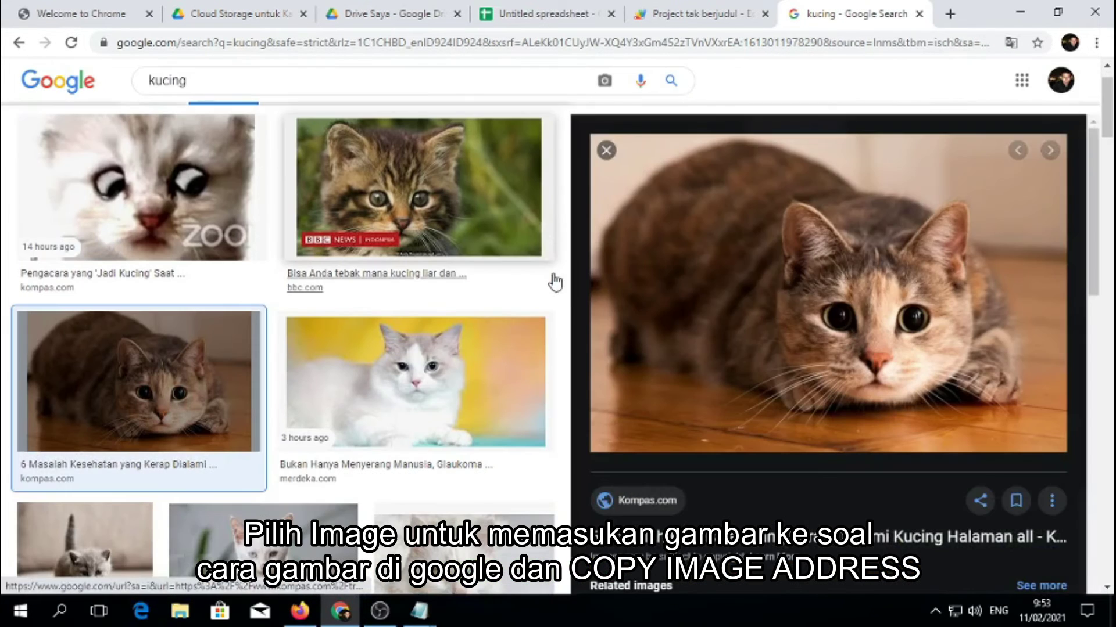
right_click(840, 297)
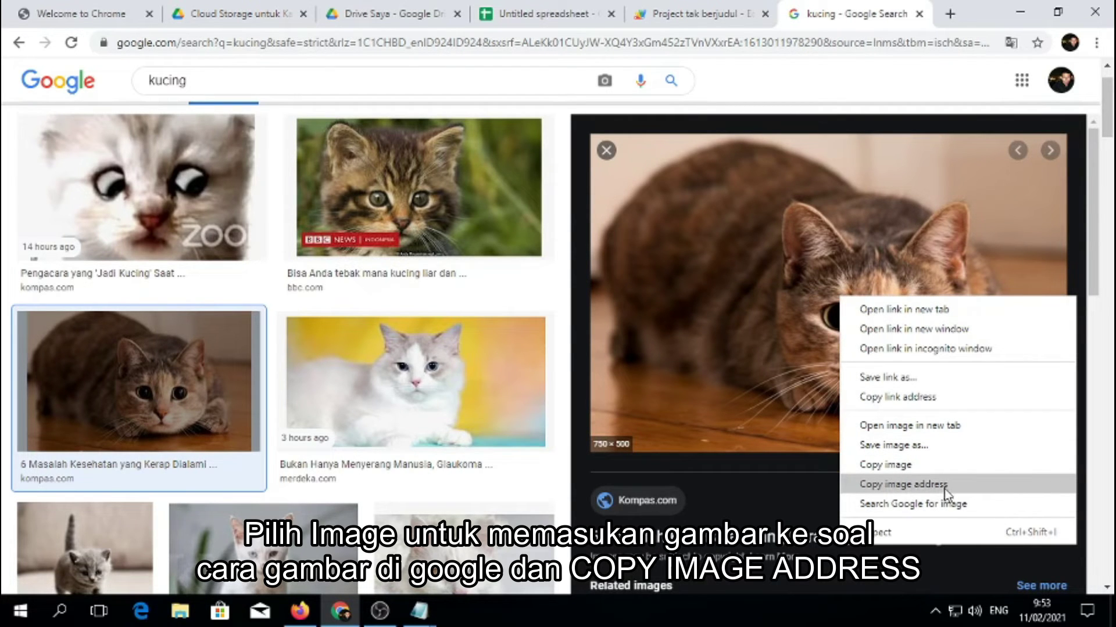
left_click(960, 493)
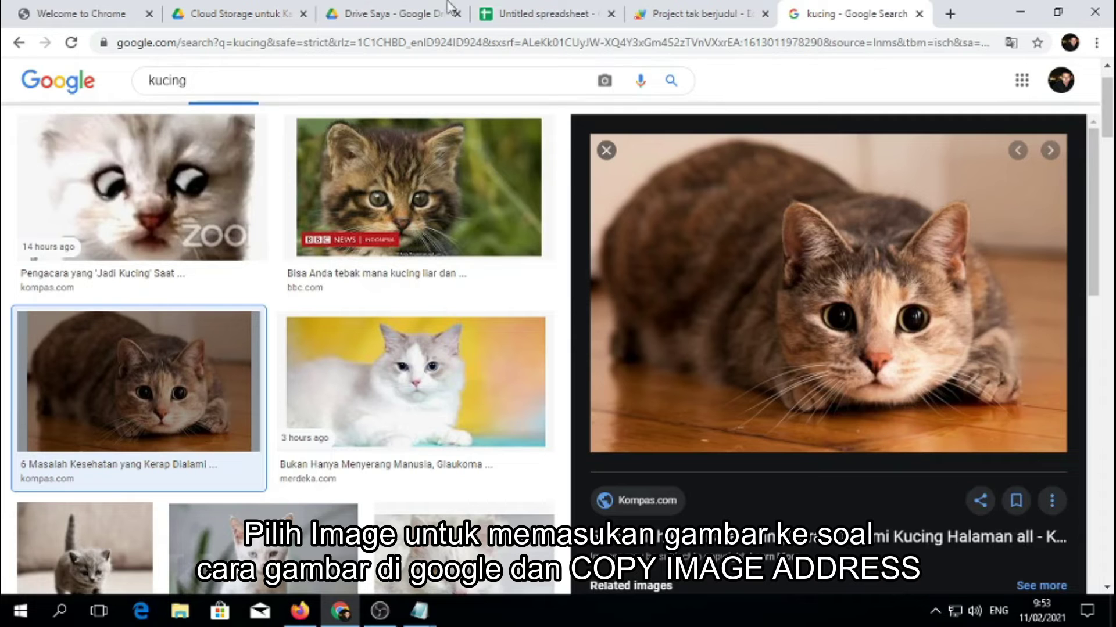
left_click(546, 13)
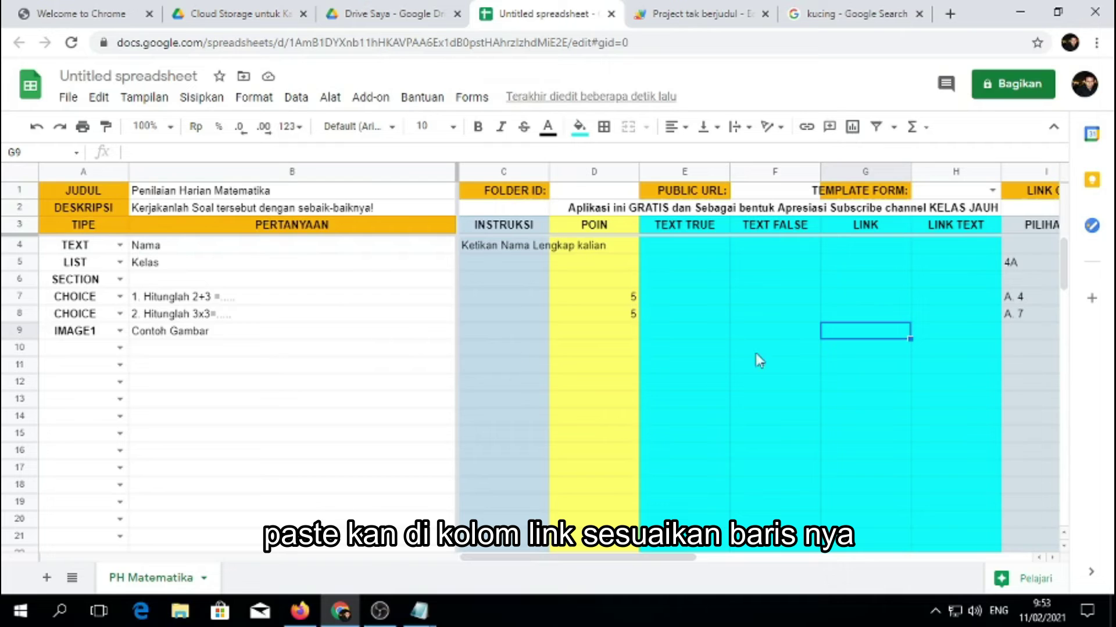
- Paste the cat image URL into G9 and set its text wrapping to Clip
right_click(856, 336)
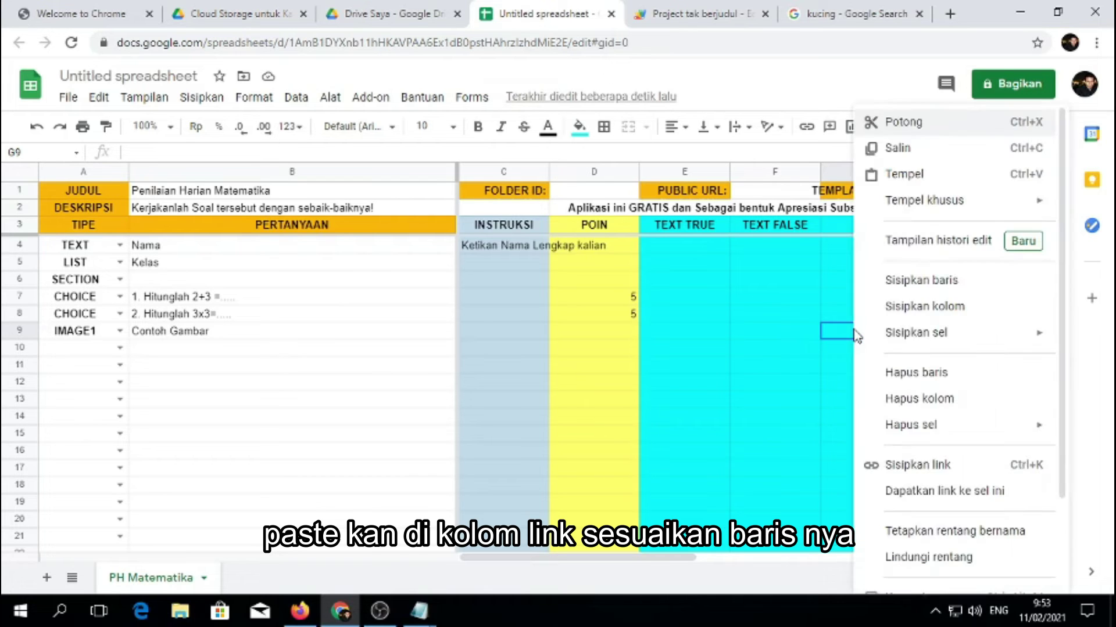
left_click(899, 174)
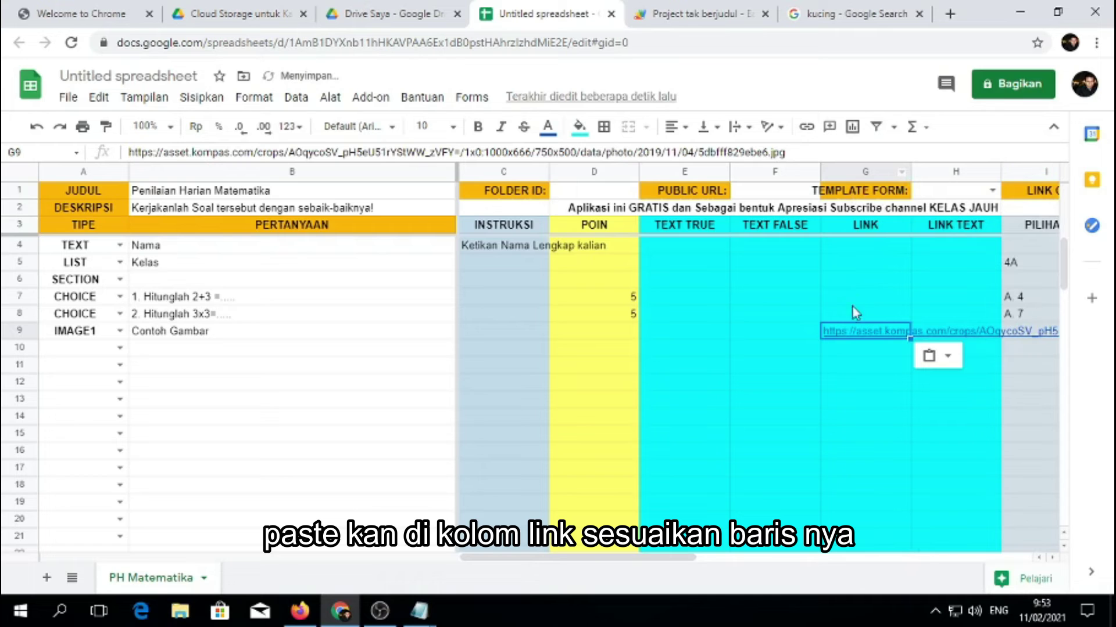
left_click(849, 366)
mouse_move(859, 333)
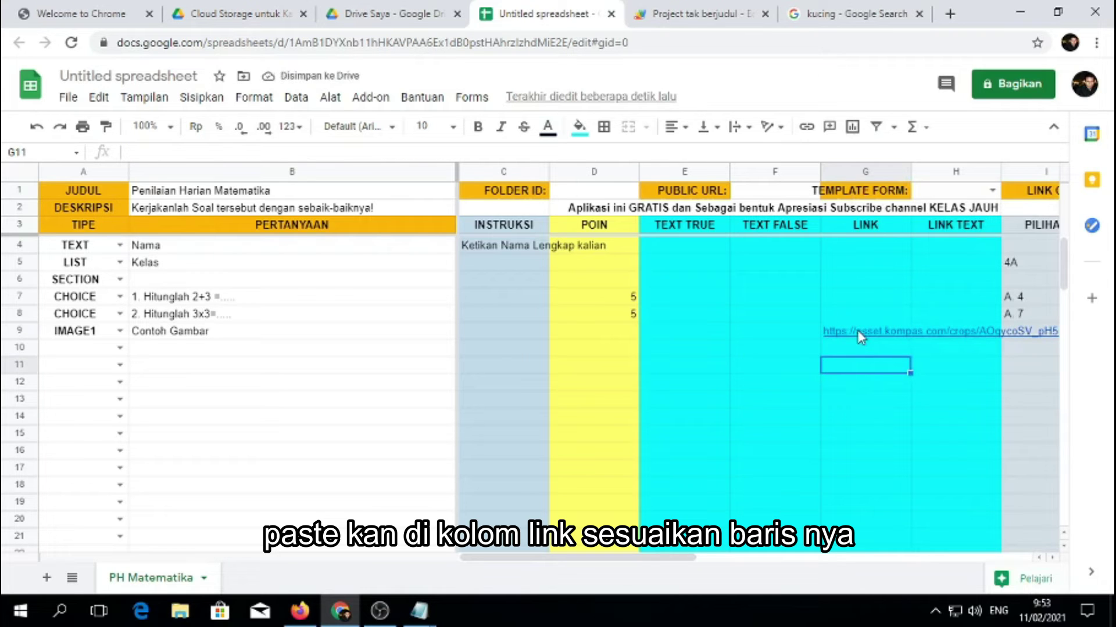
left_click(850, 336)
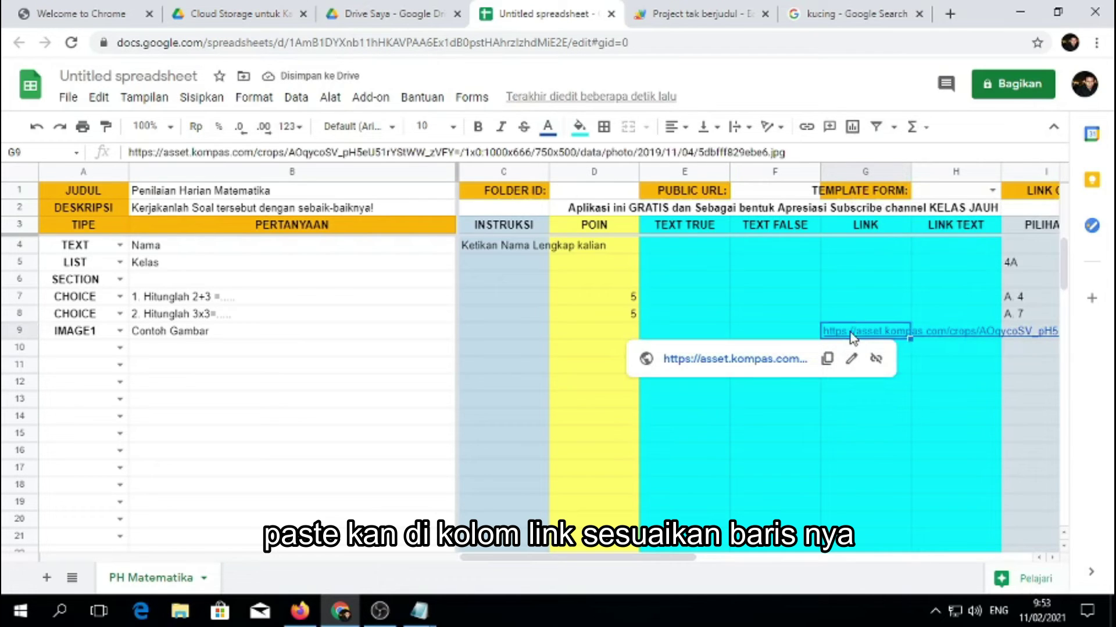
left_click(749, 128)
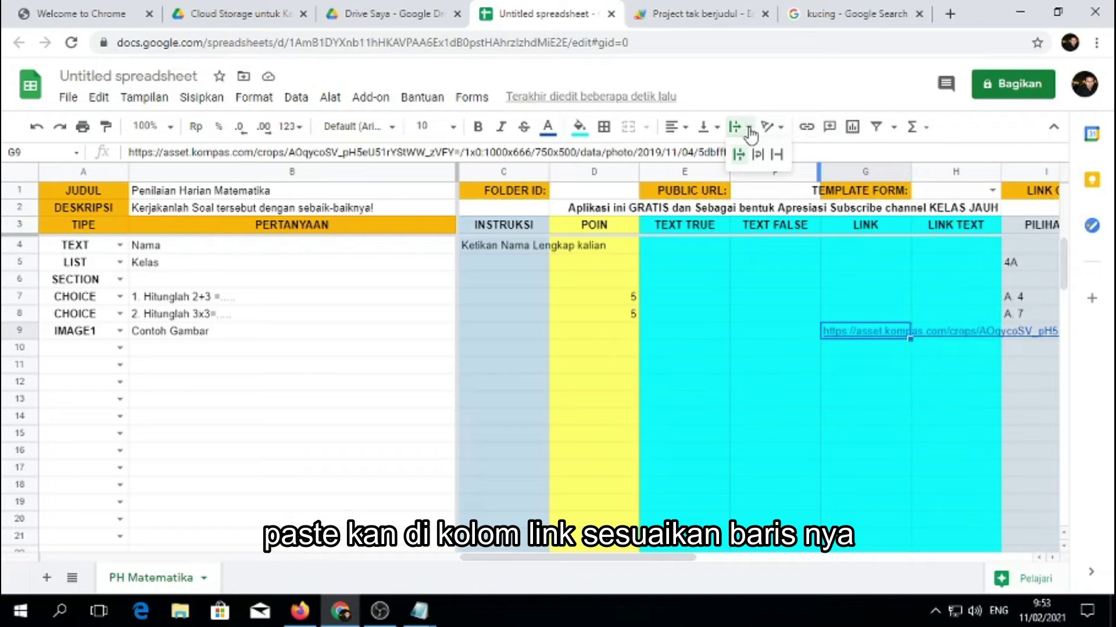
left_click(776, 155)
left_click(777, 348)
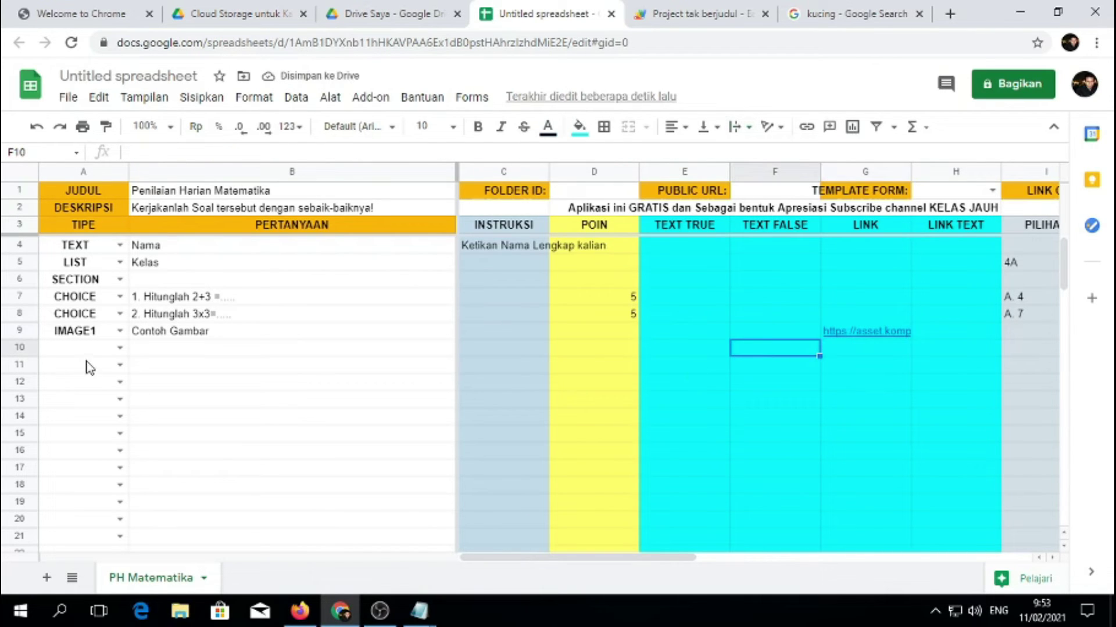
- Add a VIDEO question titled 'Contoh Video' in row 10
left_click(115, 349)
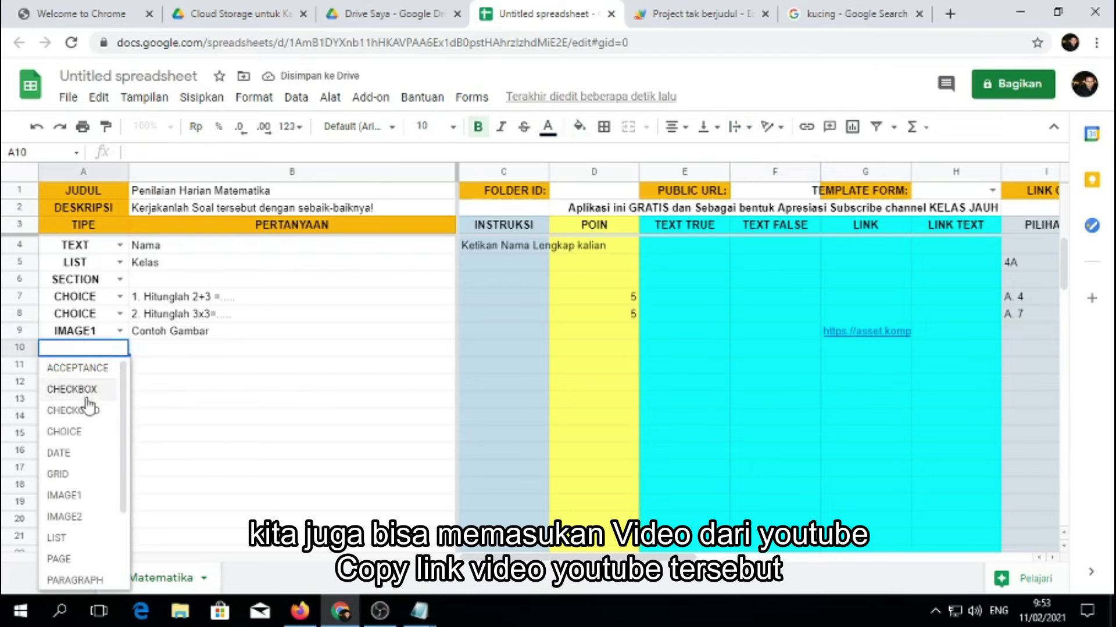
scroll(82, 515, "down", 2)
scroll(82, 538, "down", 1)
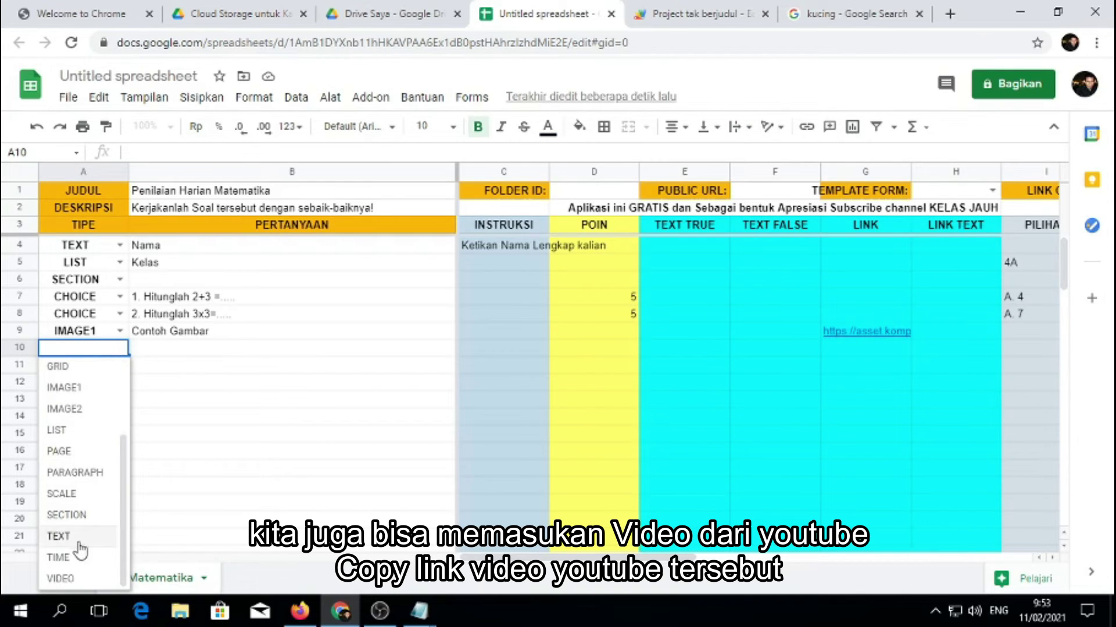
left_click(70, 580)
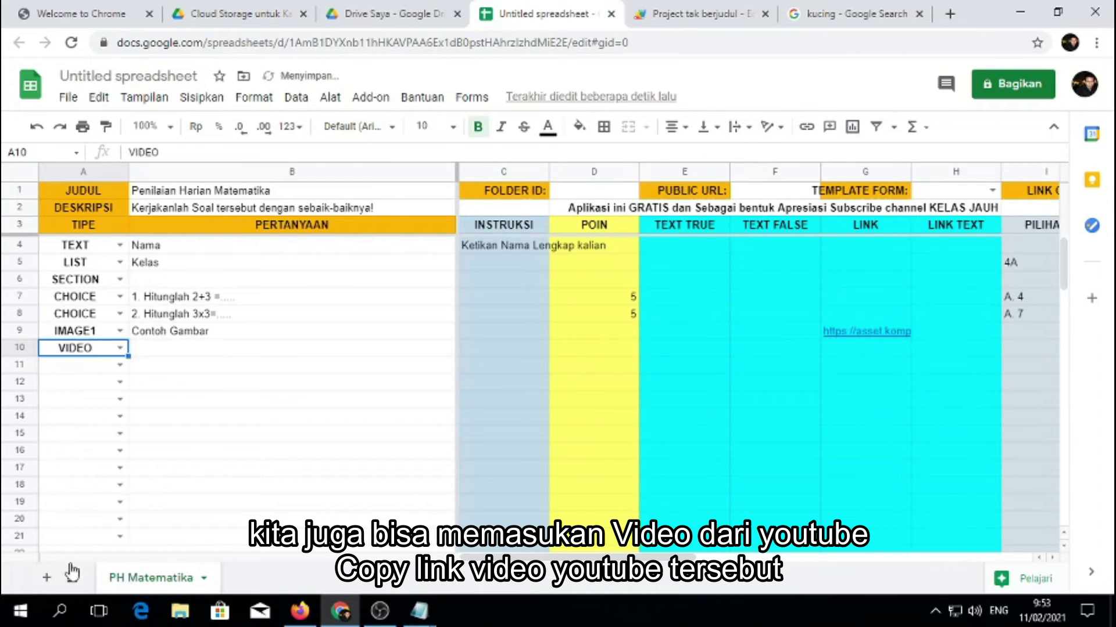
left_click(168, 352)
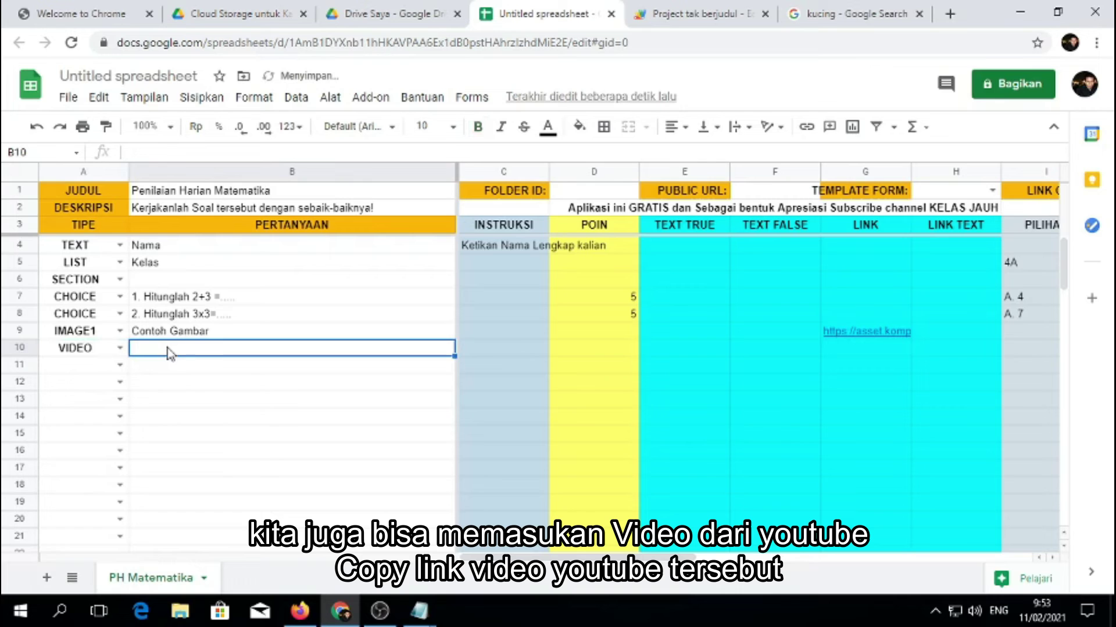
type("Contoh")
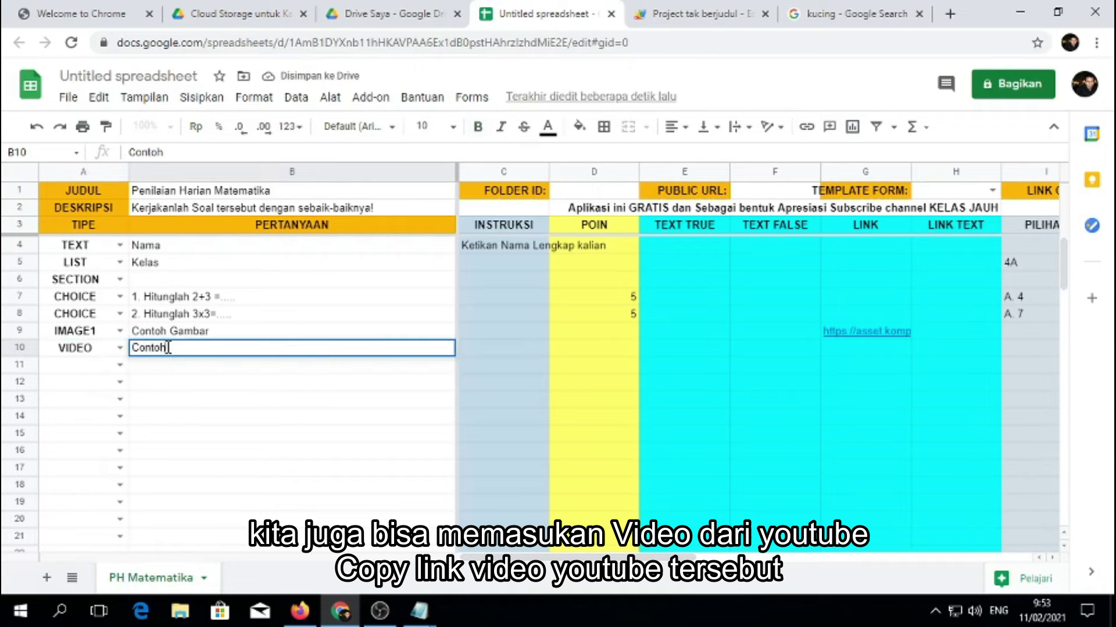
type(" Video")
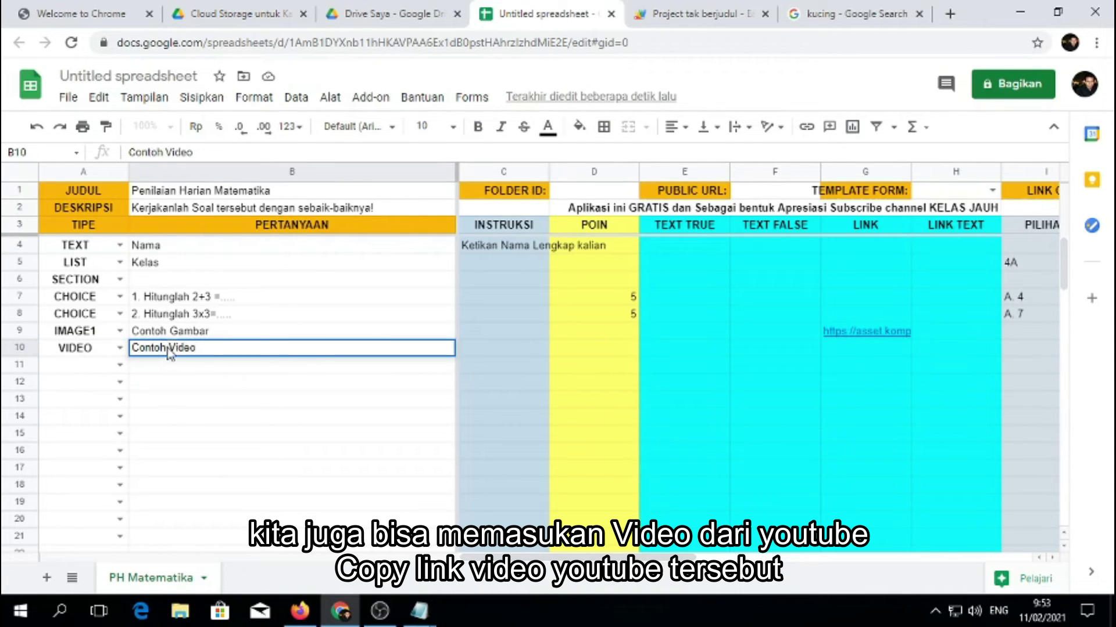
key("Return")
- Select cell G10 for the video link and go to the cat image search tab
left_click(167, 348)
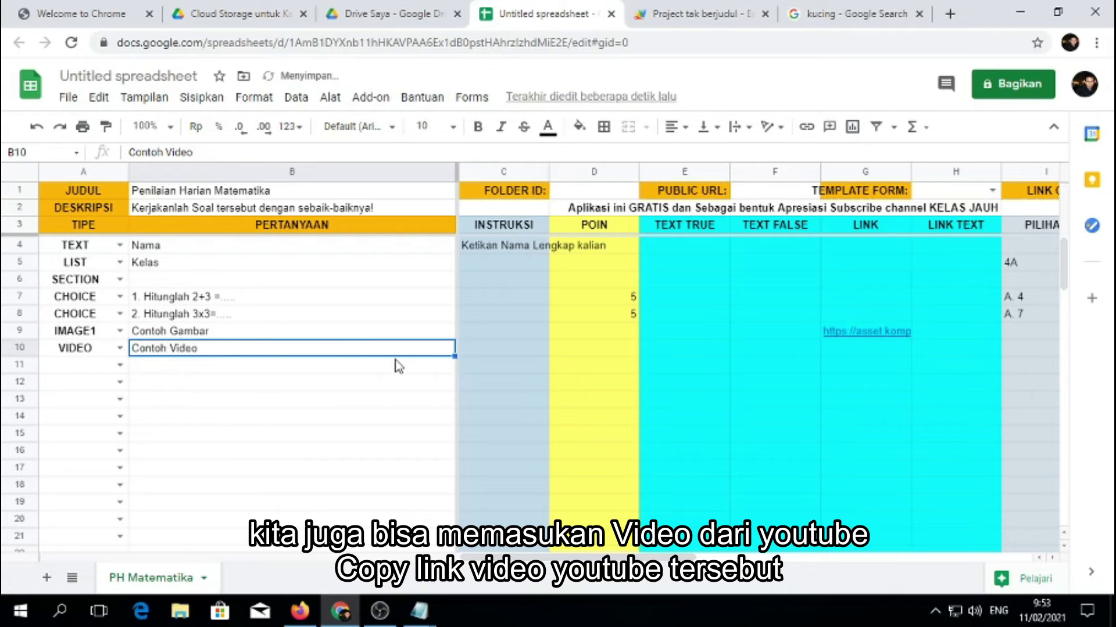
left_click(859, 350)
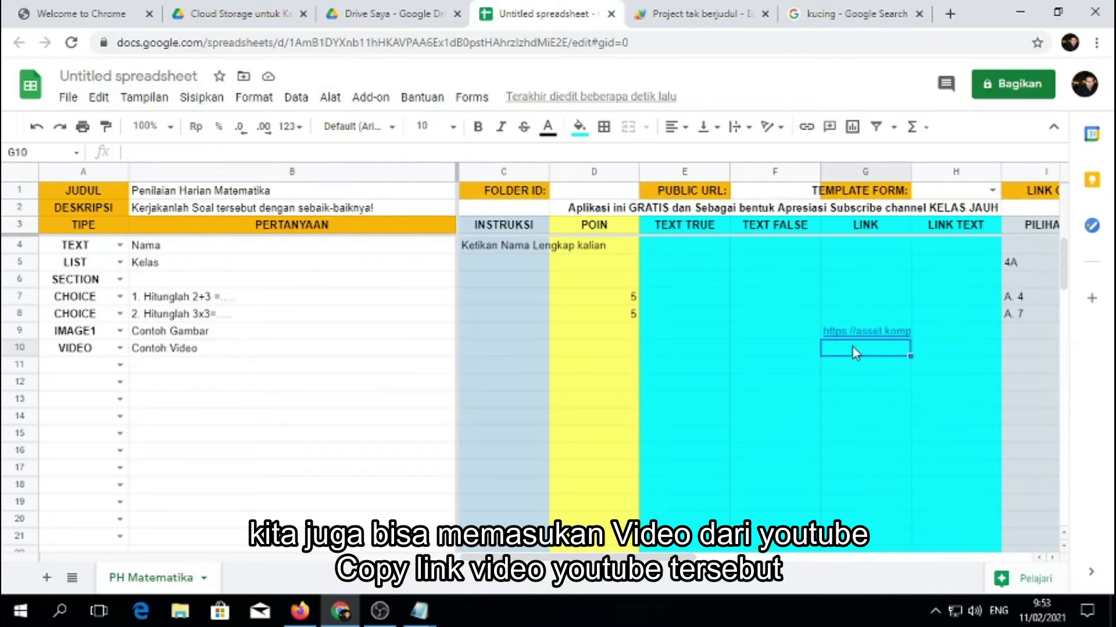
left_click(821, 11)
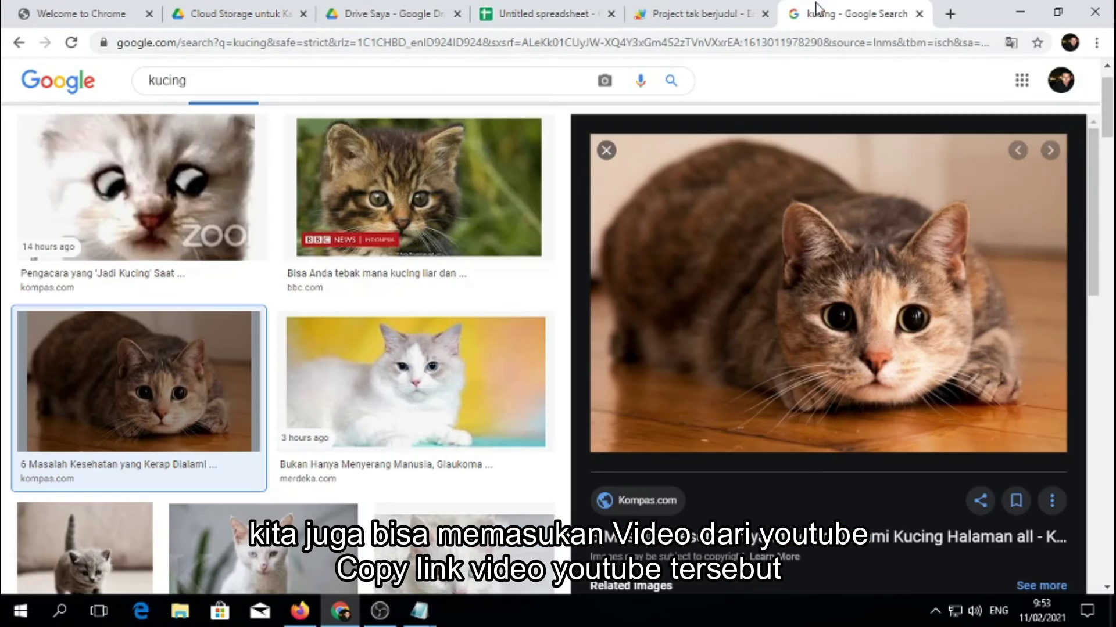
- Search YouTube for kelas jauh and open the channel's 'Mengenal Merge Cell dan Split Cell' video
left_click(437, 41)
type("yout")
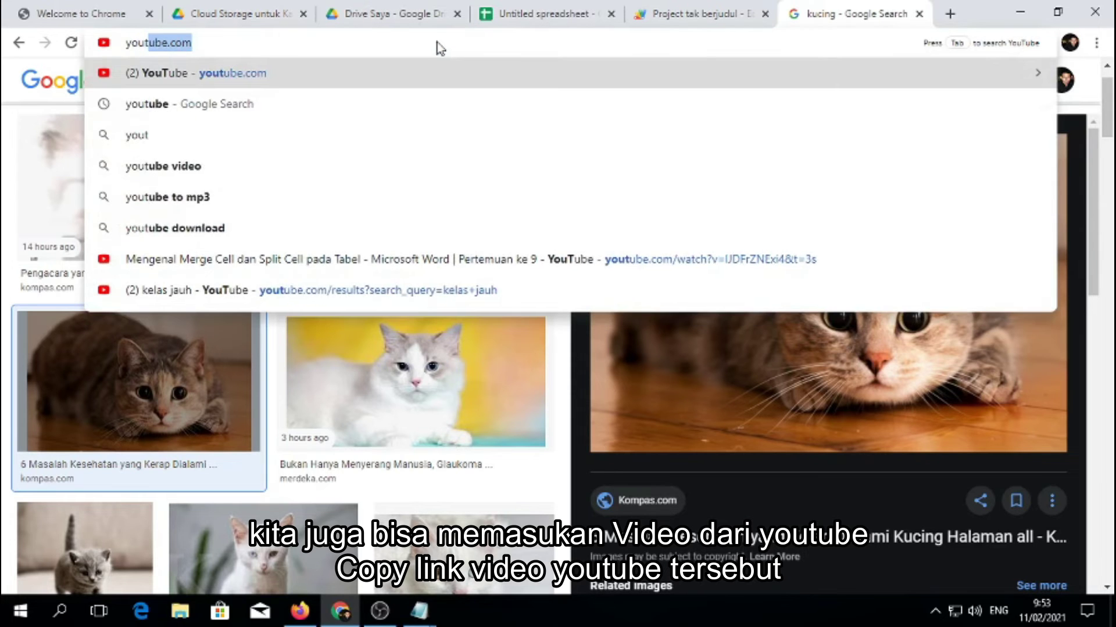
type("ube.com")
key("Return")
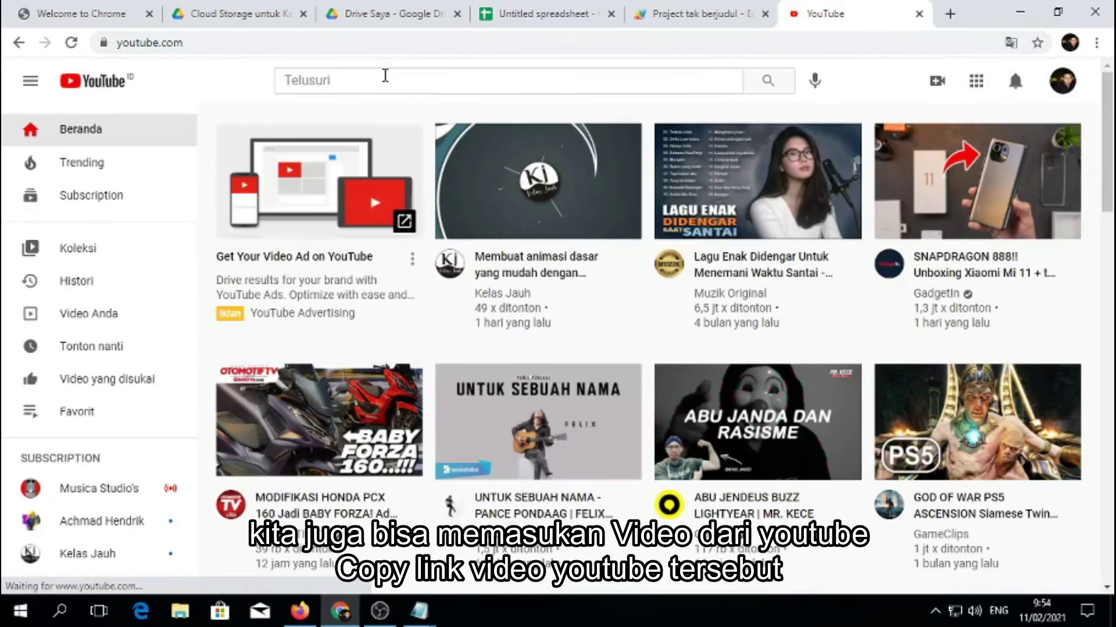
left_click(387, 79)
type("k")
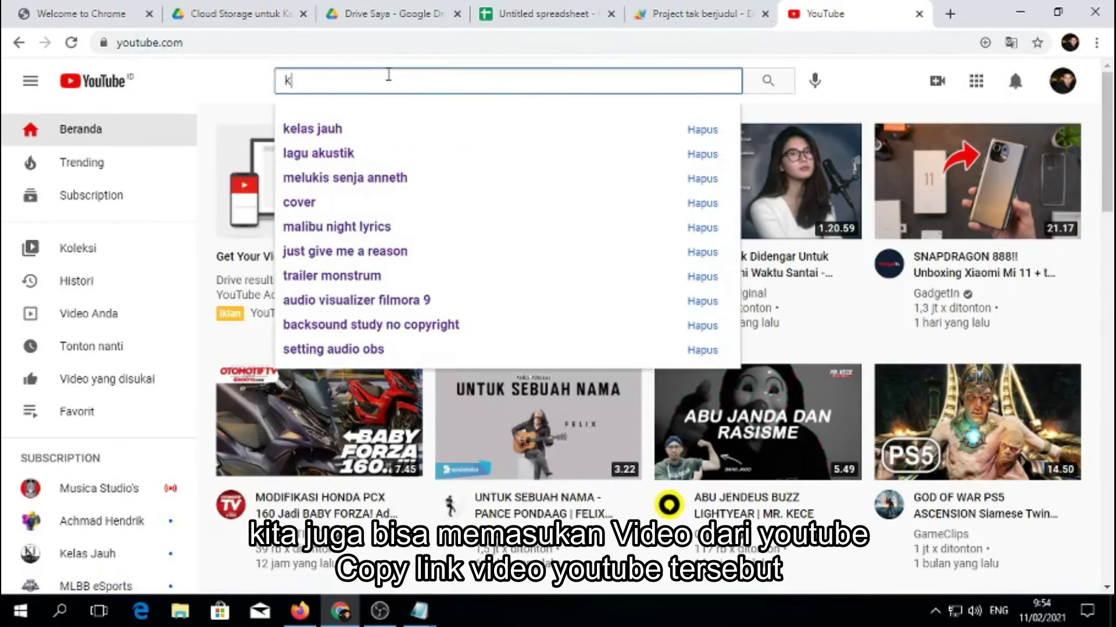
type("el")
key("Down")
key("Return")
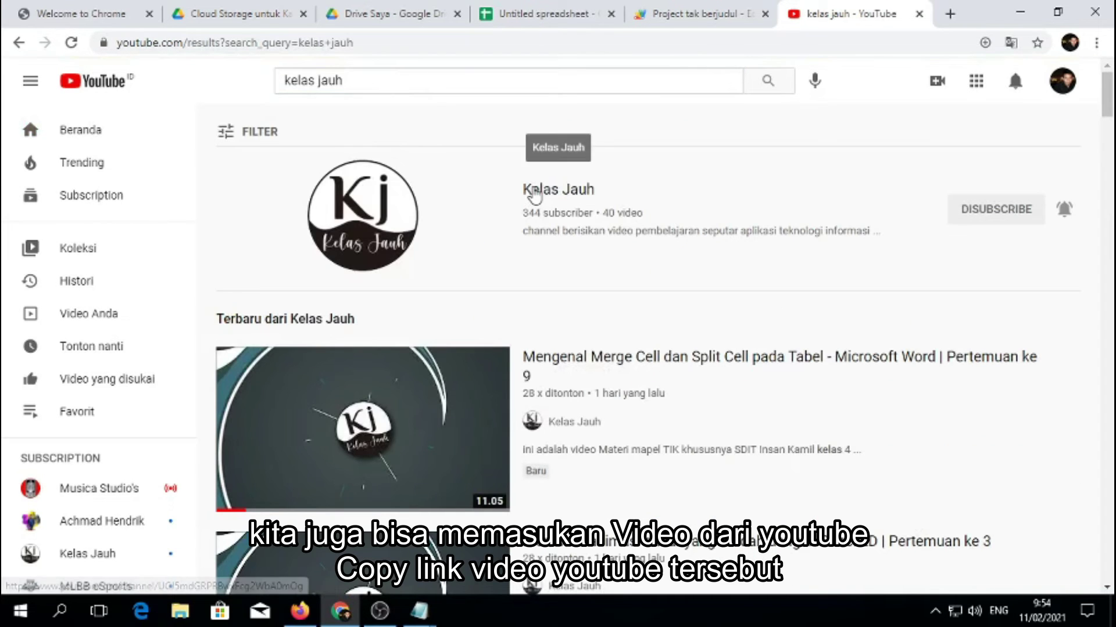
left_click(531, 193)
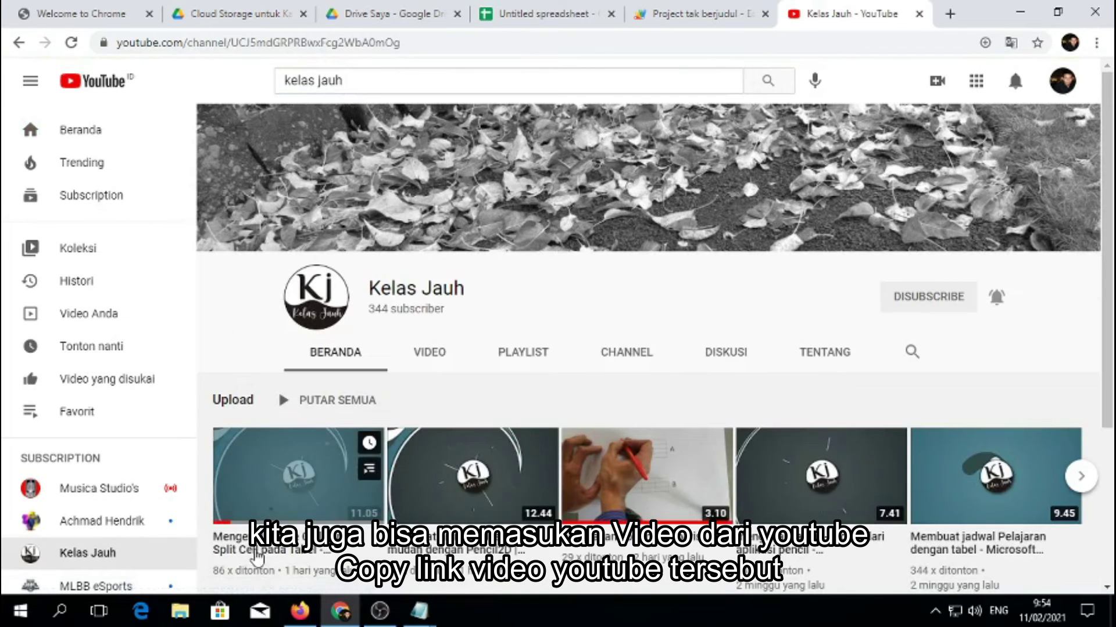
scroll(283, 469, "down", 1)
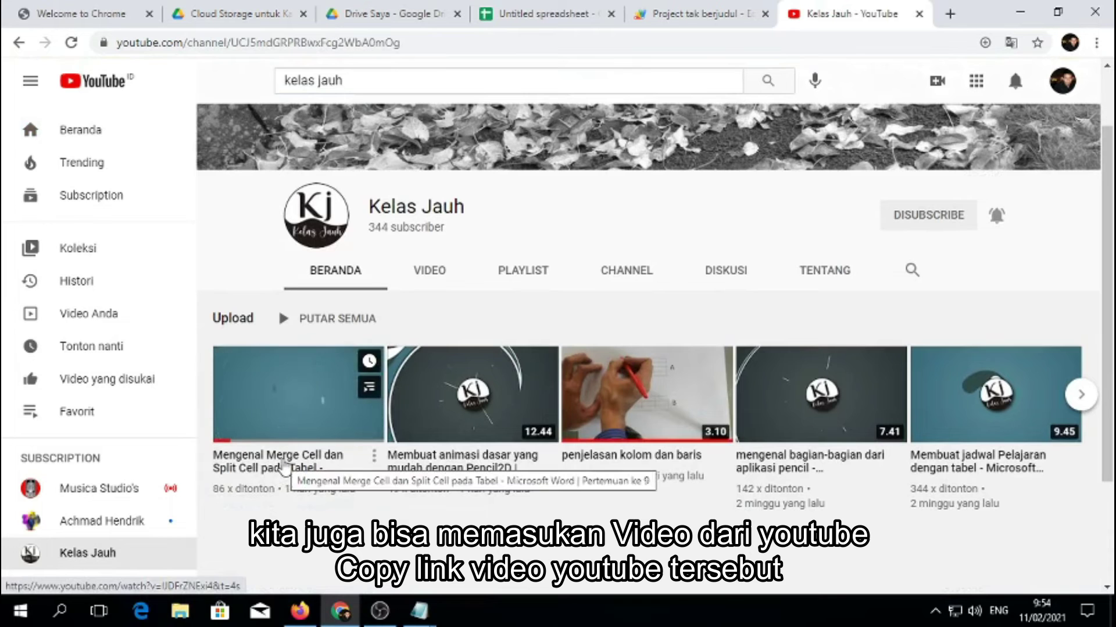
left_click(285, 468)
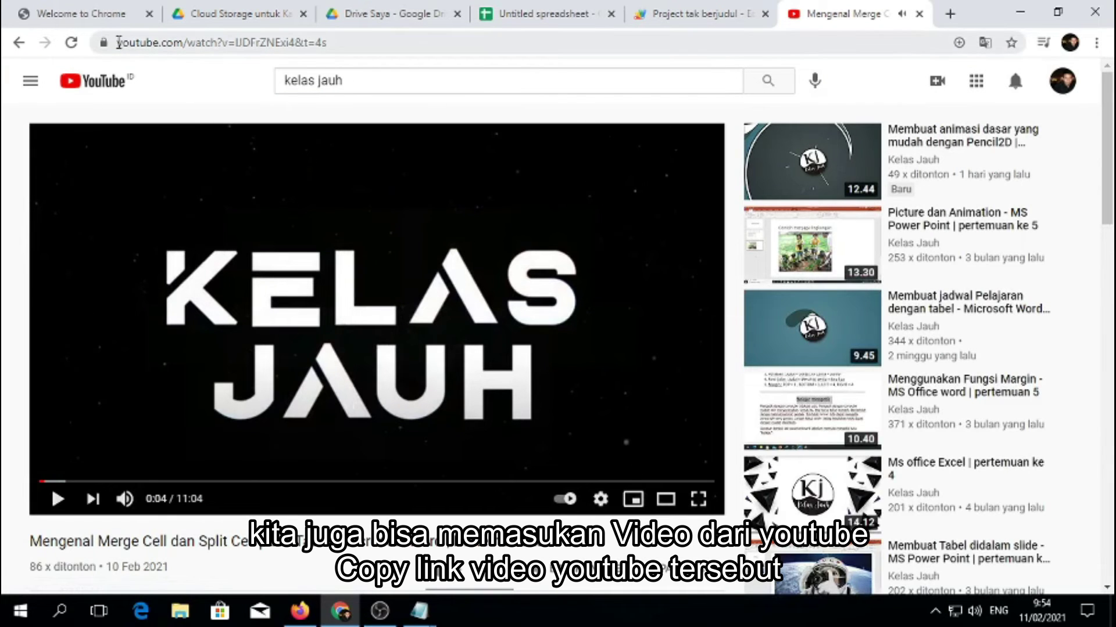
- Copy the video's web address and return to the quiz spreadsheet
left_click(119, 44)
left_click_drag(116, 44, 344, 58)
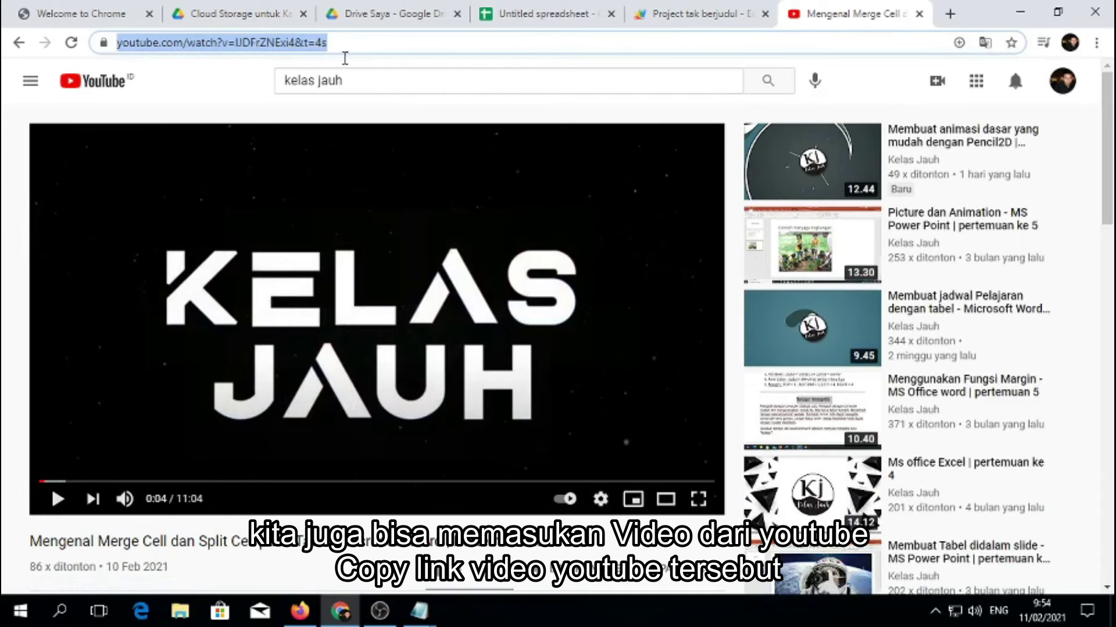
right_click(264, 46)
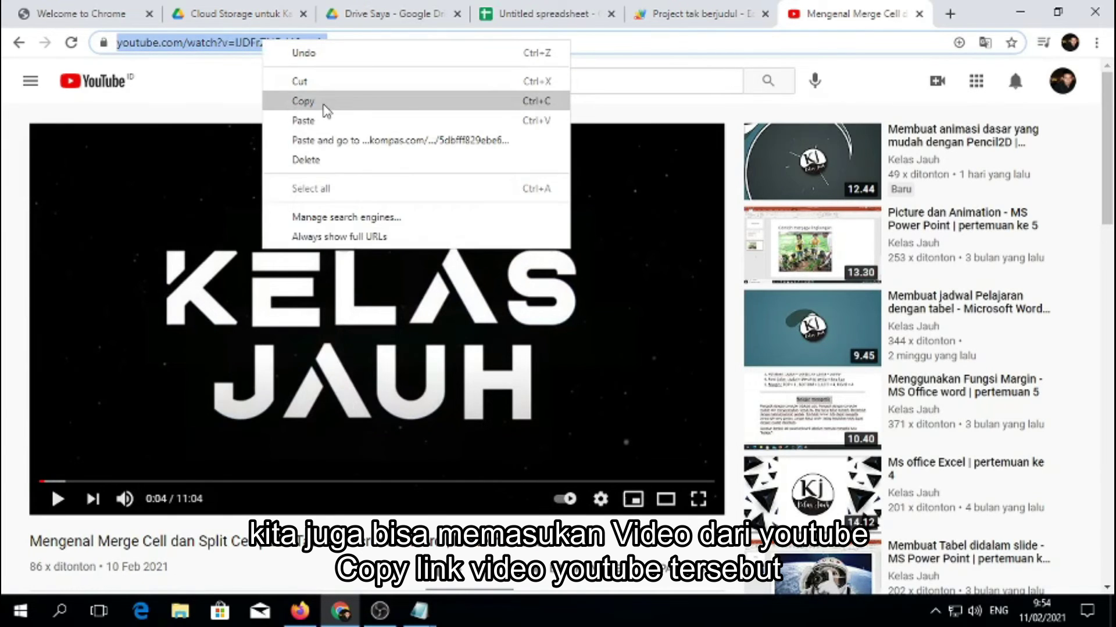
left_click(325, 111)
left_click(520, 14)
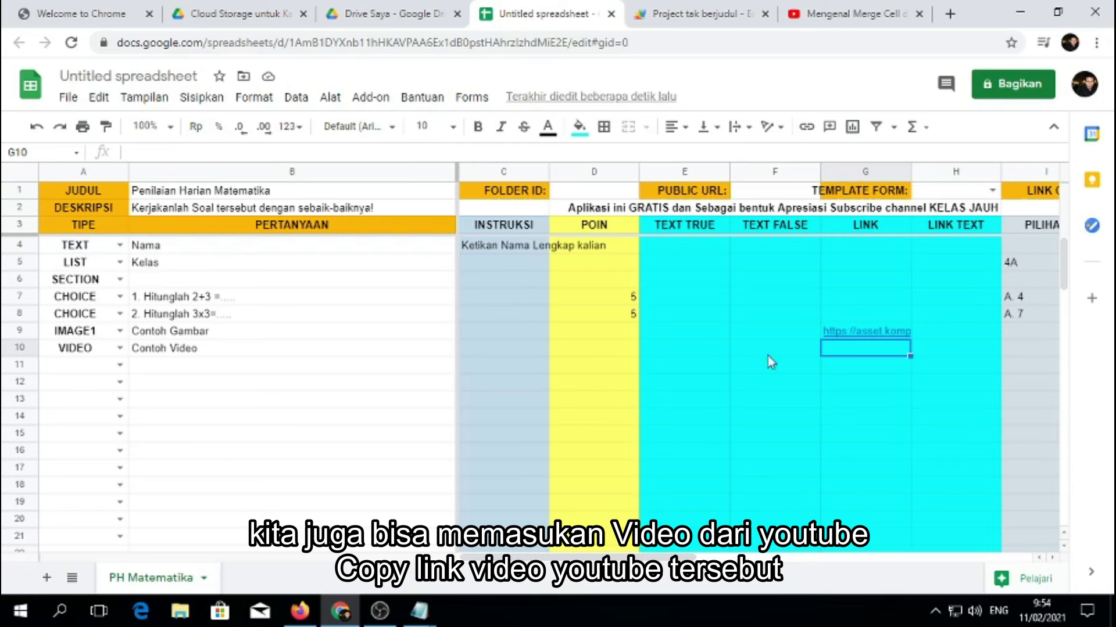
- Paste the YouTube video link into cell G10, recopying it from the video page
right_click(851, 355)
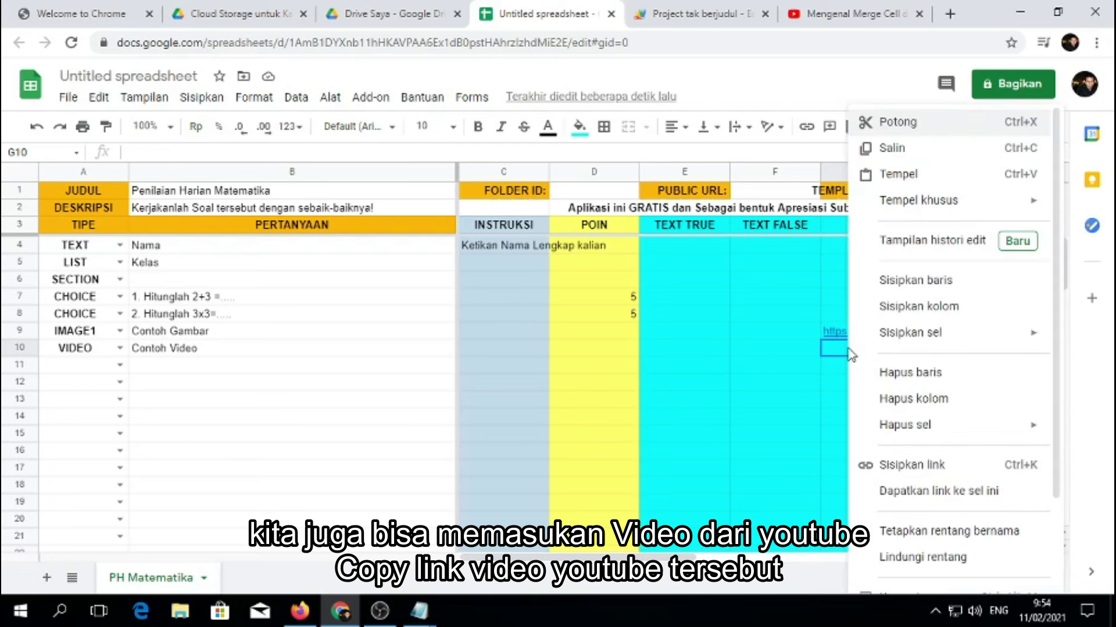
left_click(911, 182)
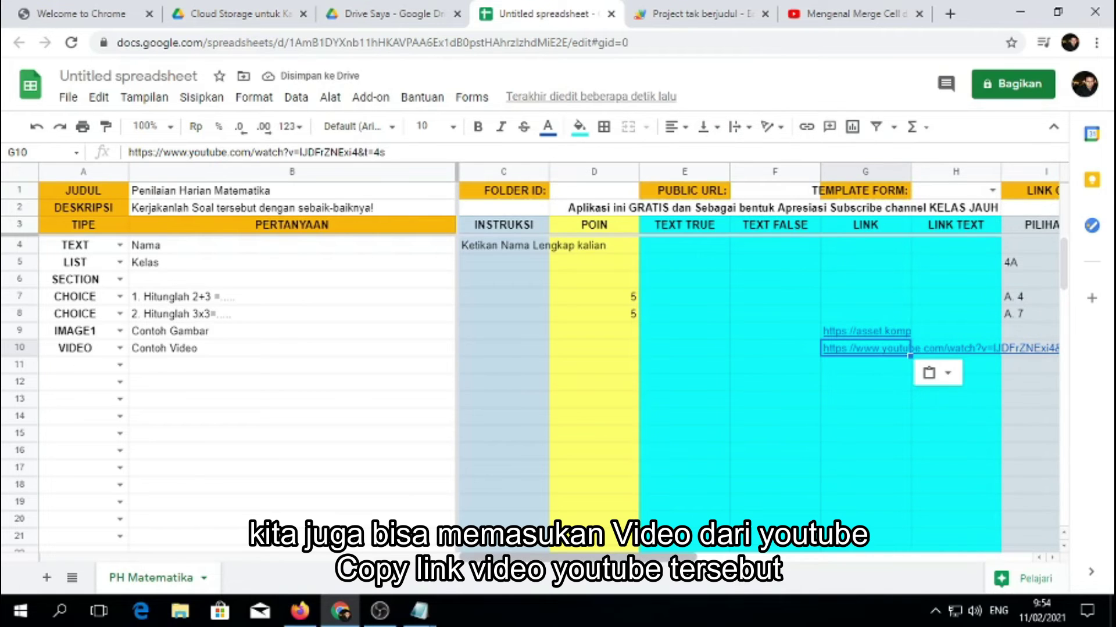
left_click_drag(578, 556, 642, 556)
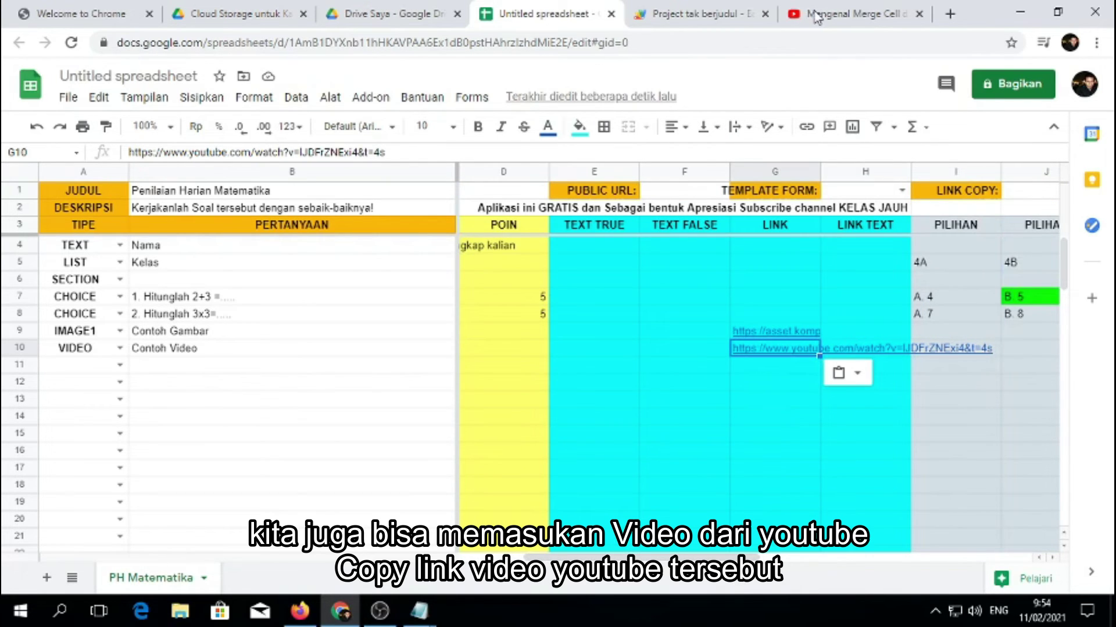
left_click(794, 14)
left_click(227, 45)
key("ctrl+c")
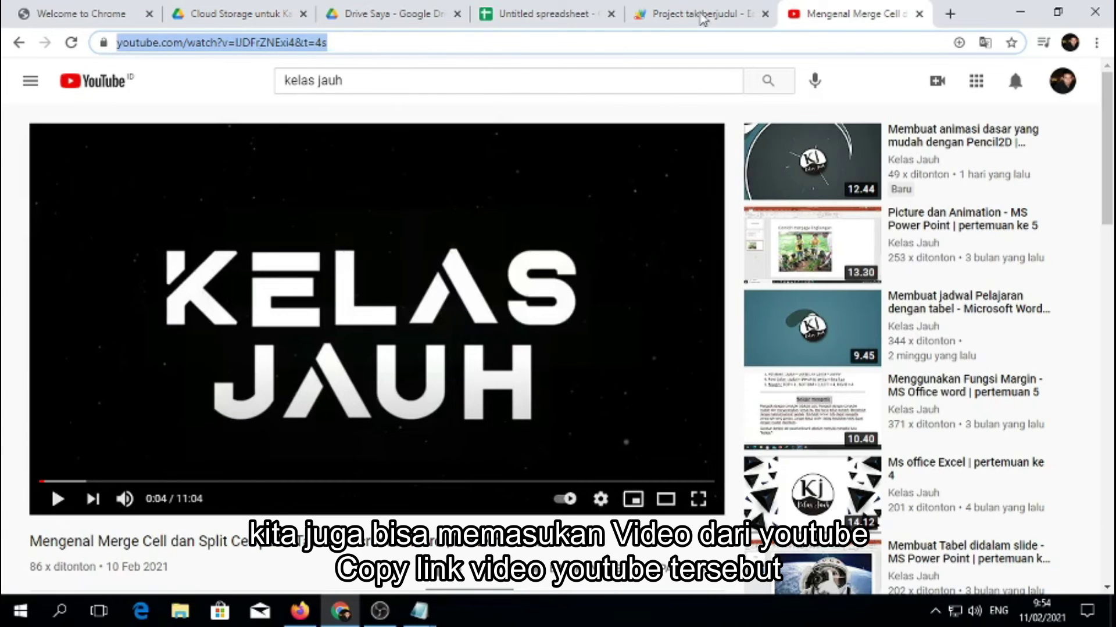
left_click(559, 15)
key("ctrl+v")
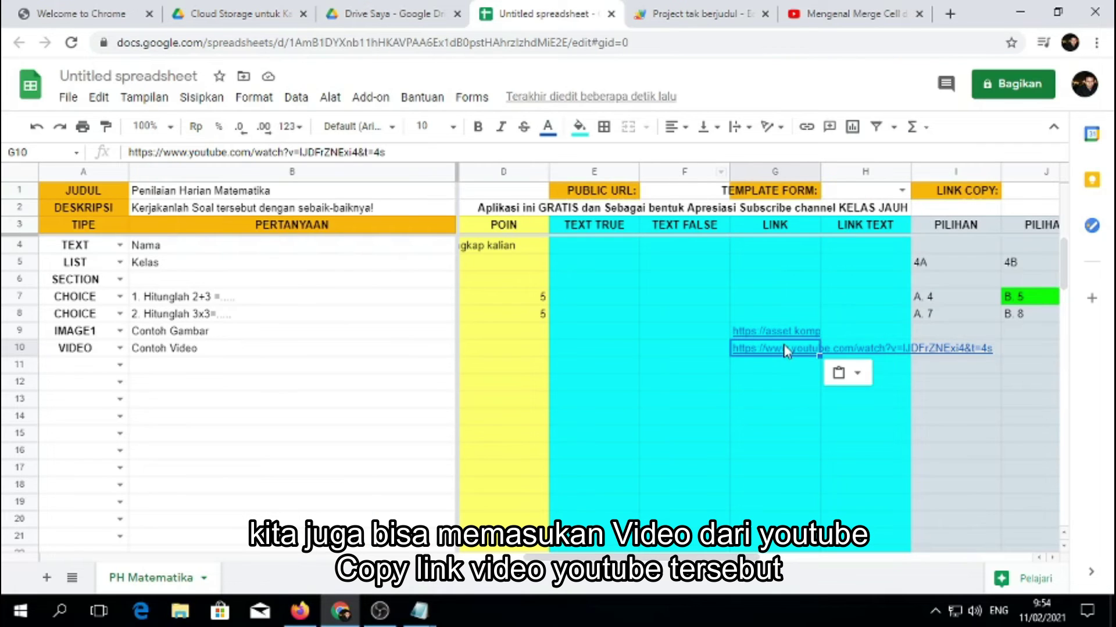
- Set G10's text wrapping to Clip and move to empty cell B14
left_click(742, 135)
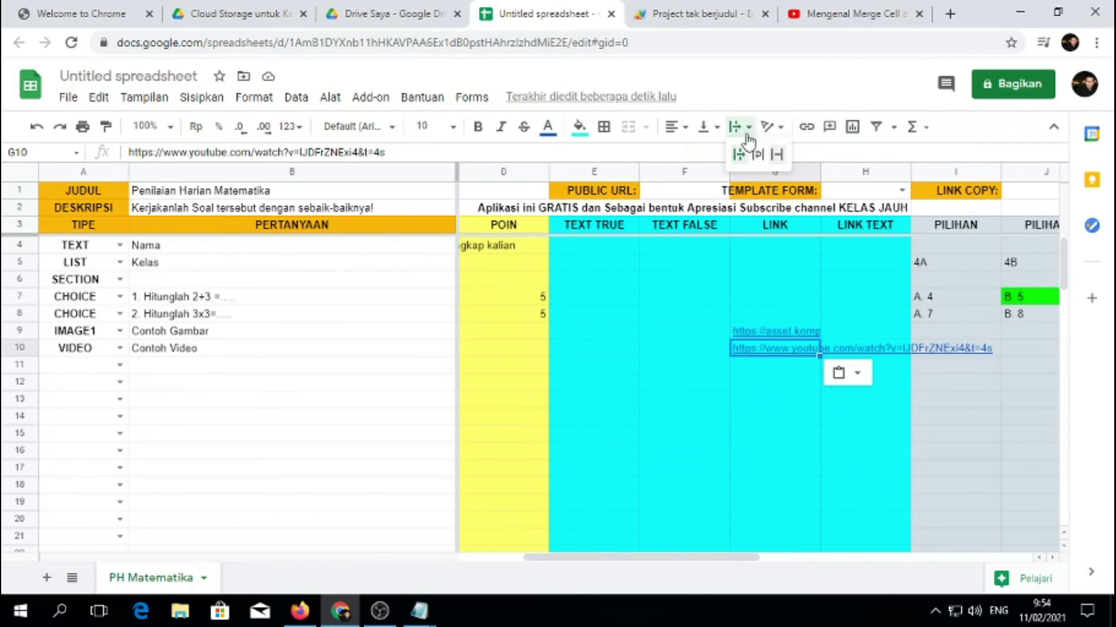
left_click(765, 152)
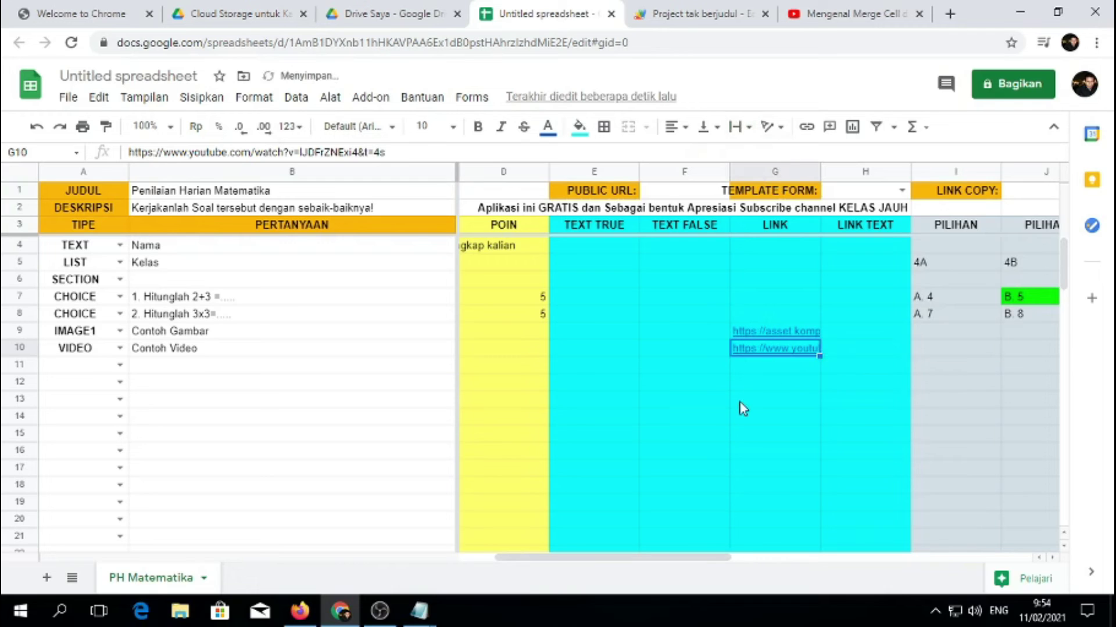
left_click(205, 416)
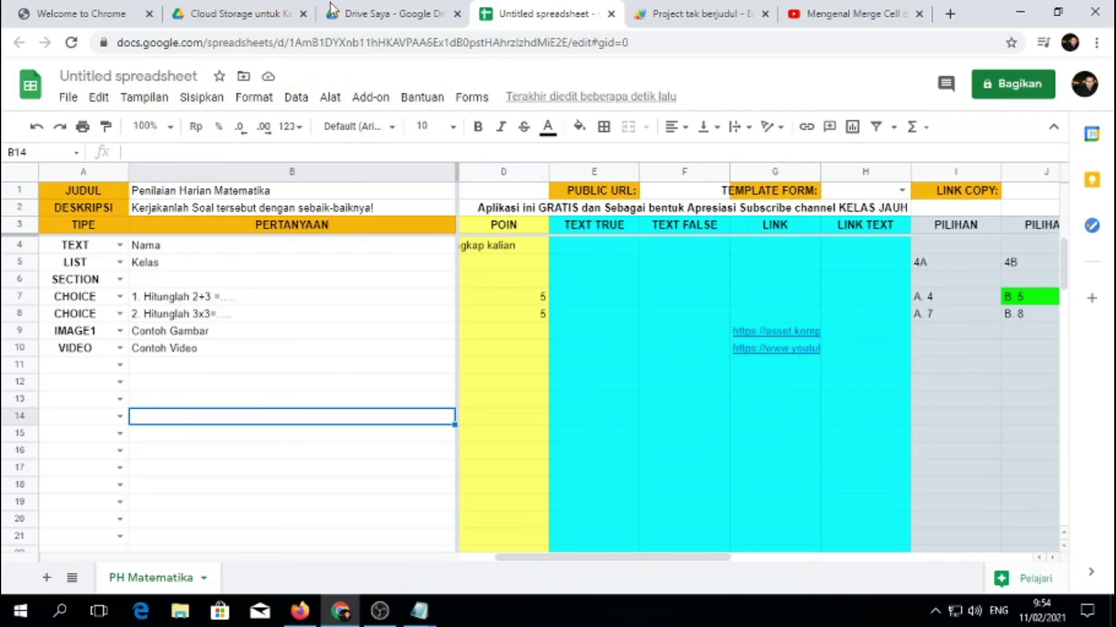
- Use Folder baru in Drive Saya to create 'Template Soal', then open it
left_click(370, 12)
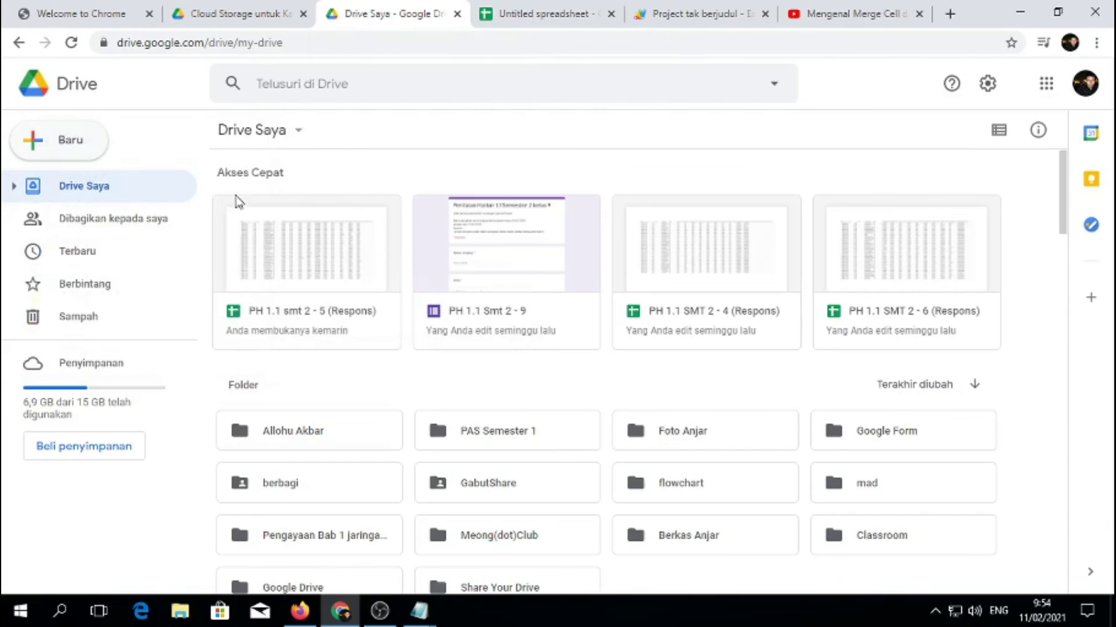
scroll(470, 452, "down", 1)
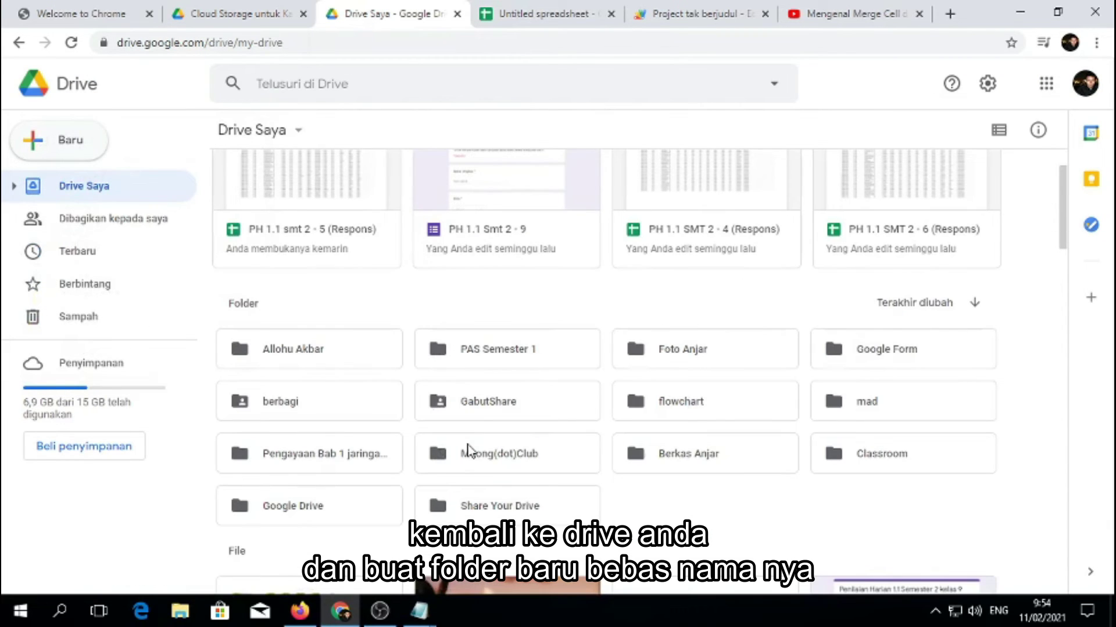
right_click(687, 510)
mouse_move(769, 425)
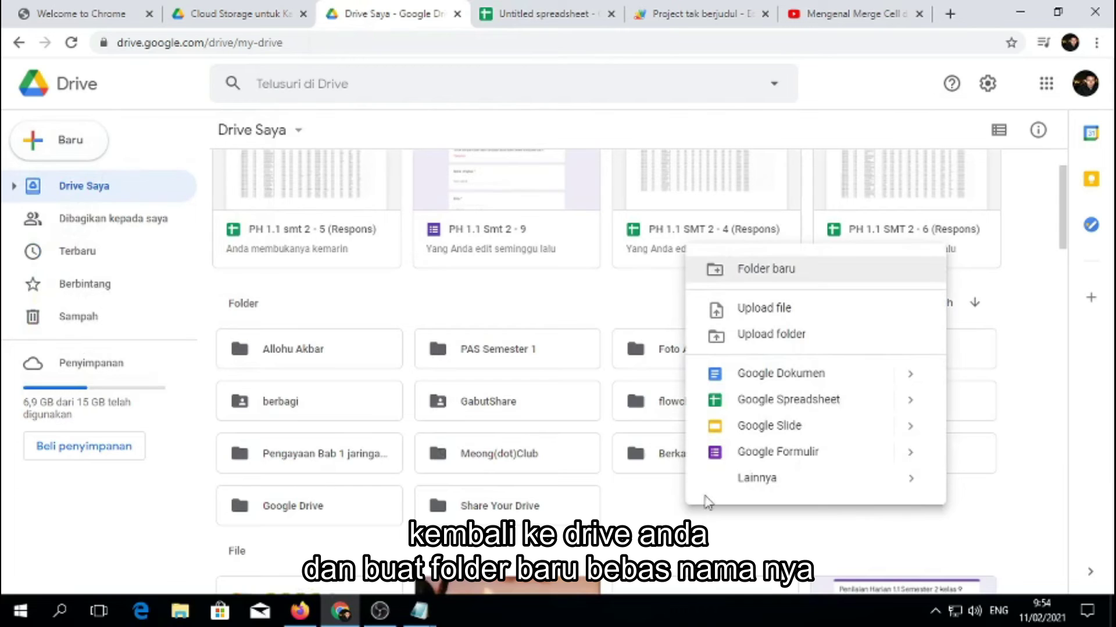
left_click(760, 273)
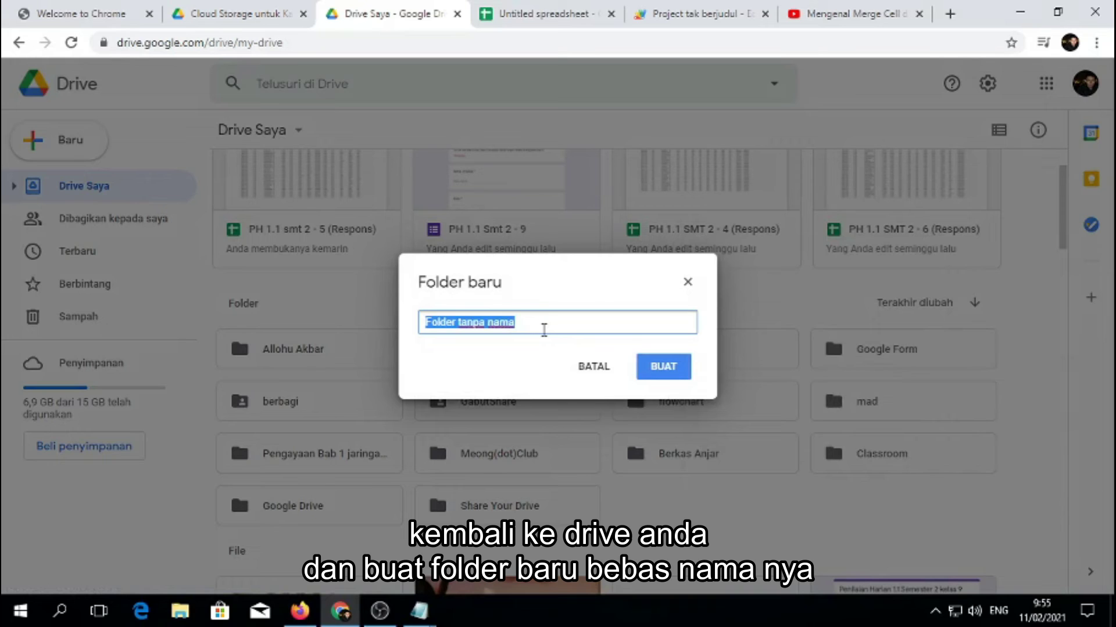
type("Template Soal")
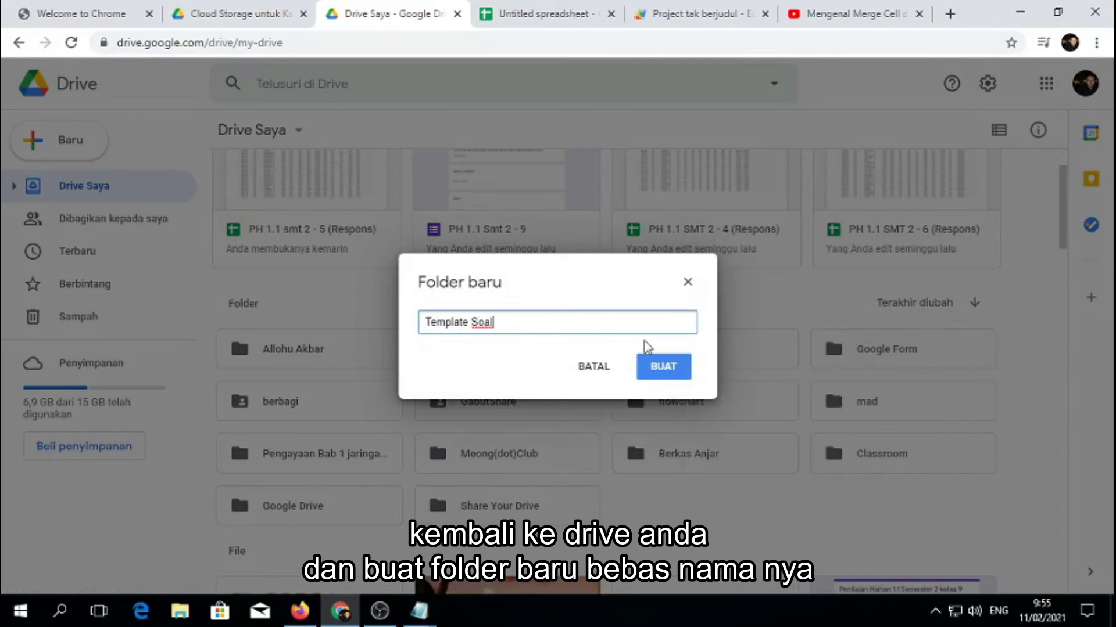
left_click(662, 370)
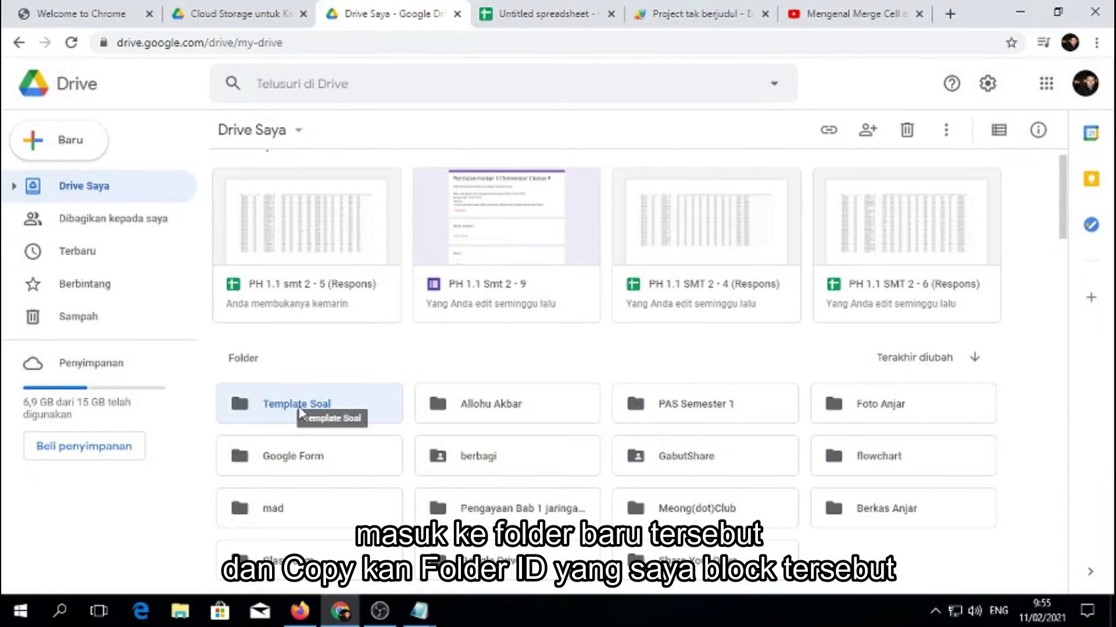
double_click(302, 407)
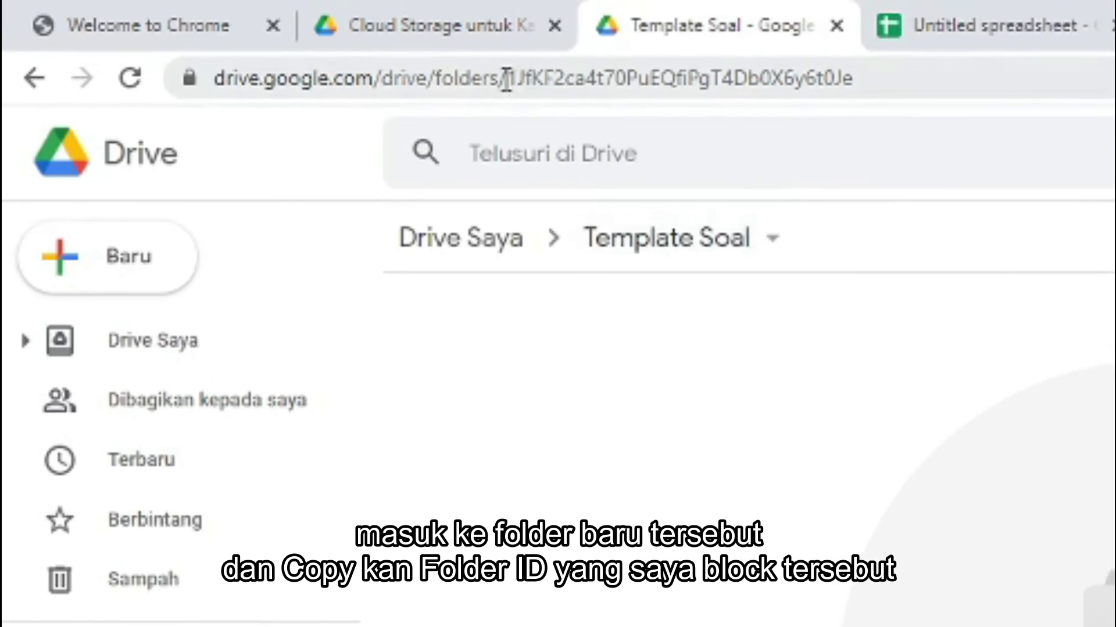
- Copy the folder ID after folders/ in the Template Soal address, then return to the spreadsheet
left_click(430, 66)
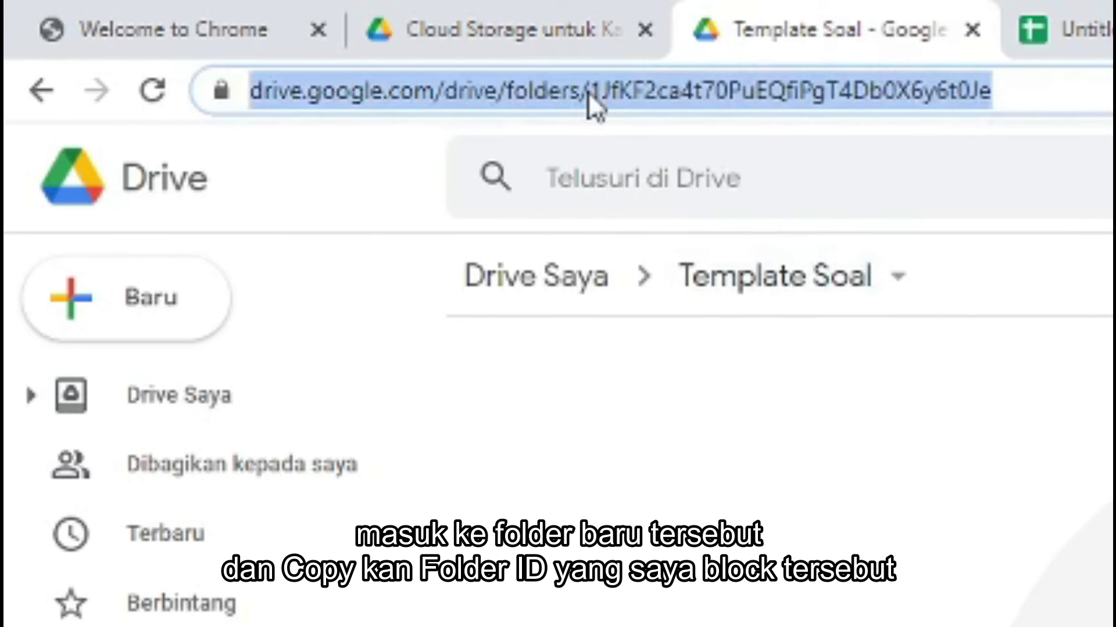
left_click(588, 92)
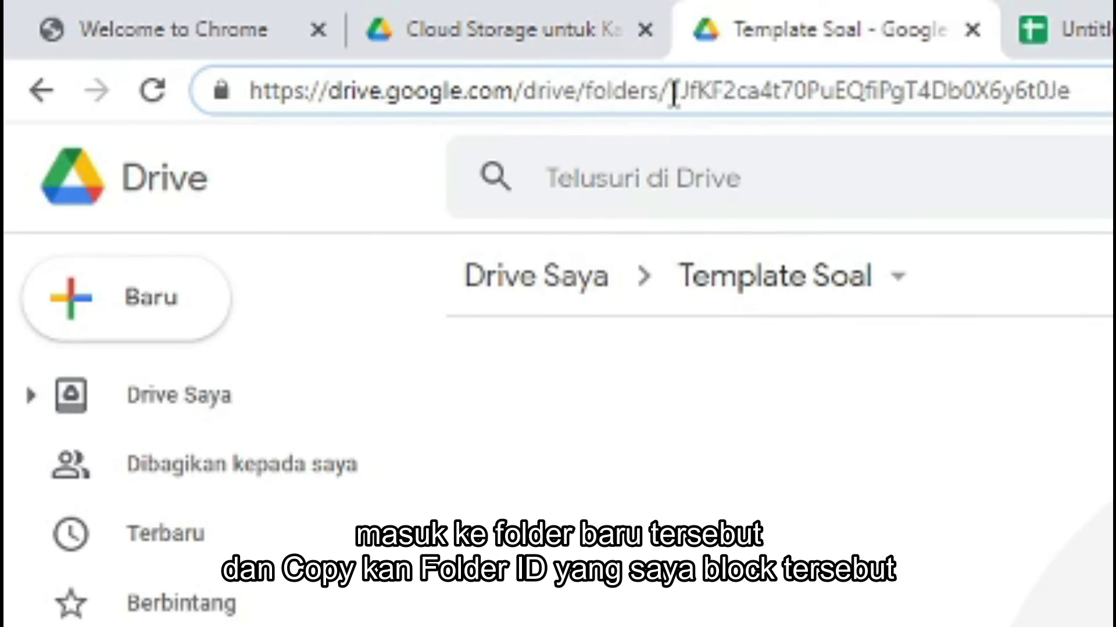
left_click_drag(668, 93, 1083, 117)
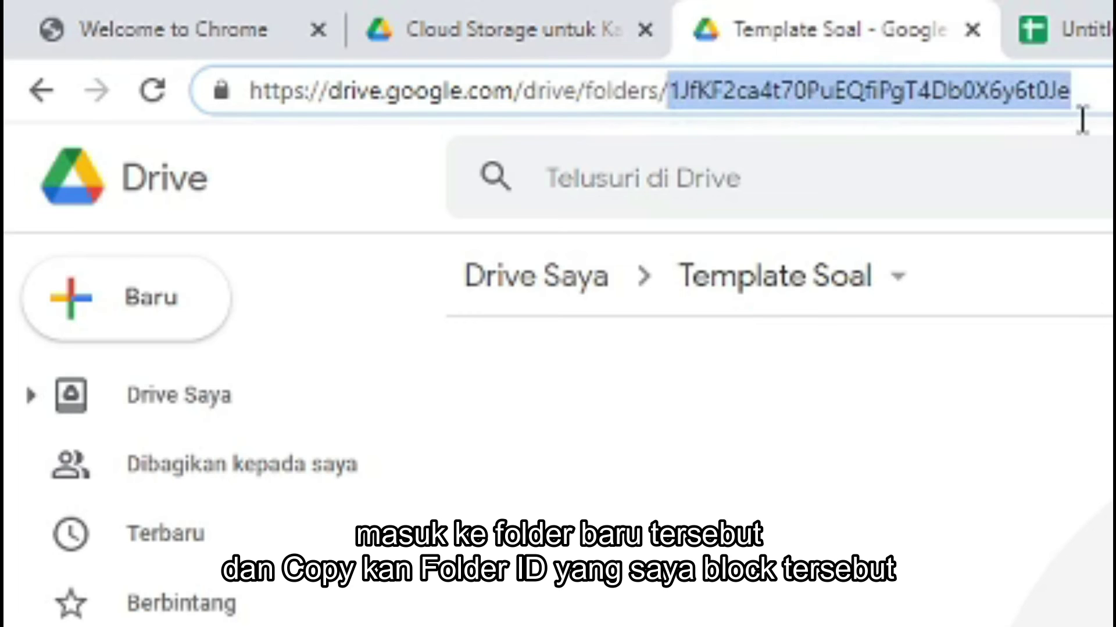
right_click(997, 90)
left_click(1077, 221)
right_click(1017, 95)
left_click(1075, 221)
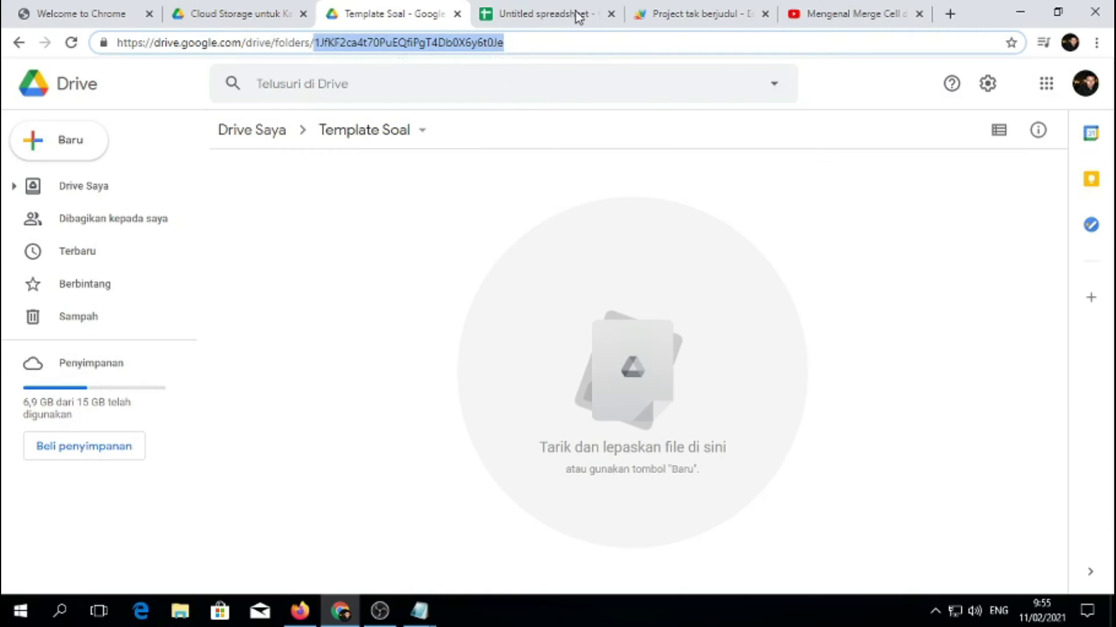
left_click(531, 14)
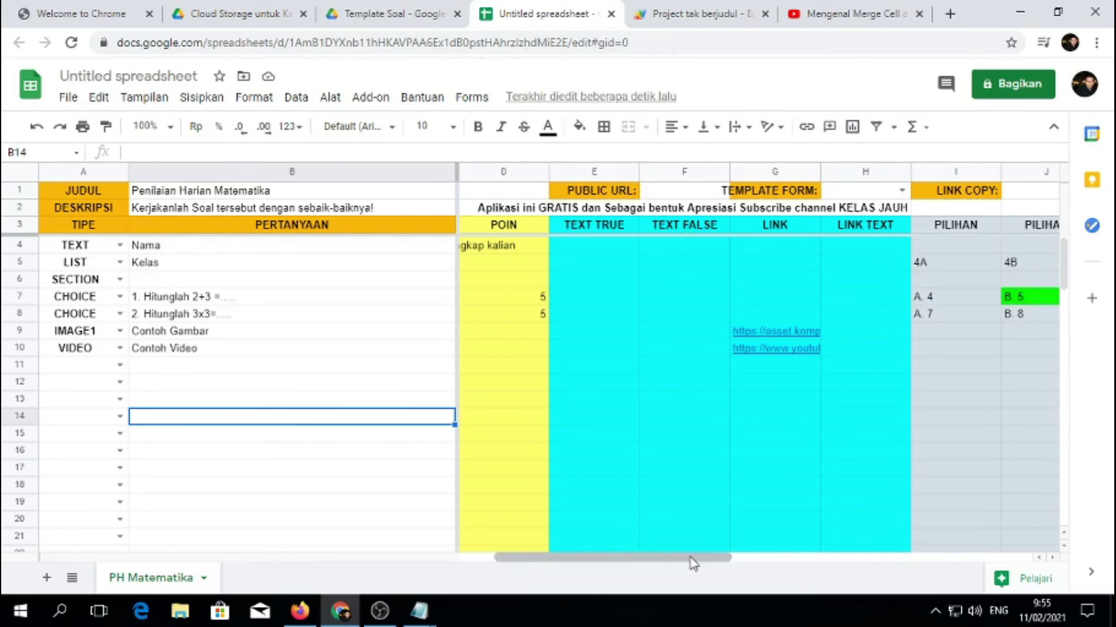
- Paste the Template Soal folder ID into the FOLDER ID cell D1
left_click_drag(697, 558, 662, 558)
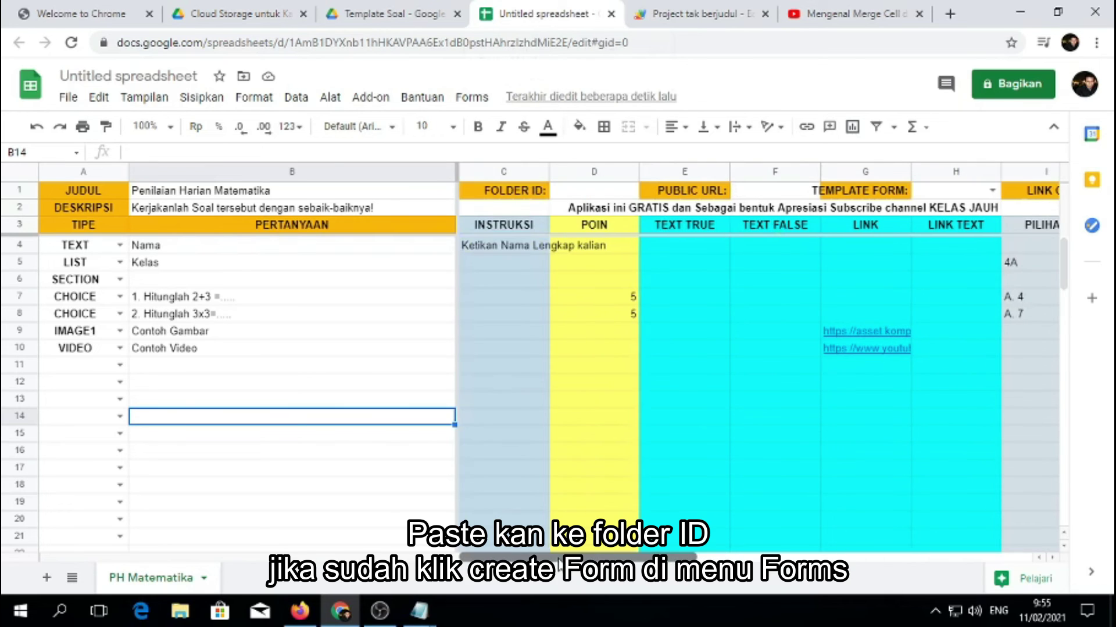
left_click(587, 193)
right_click(582, 196)
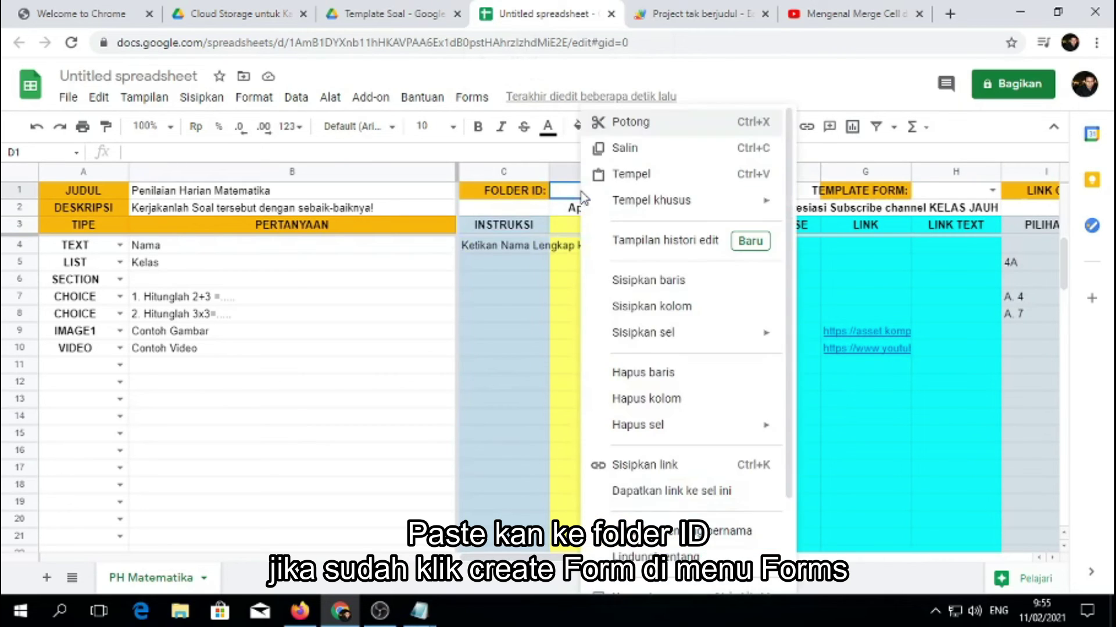
left_click(629, 173)
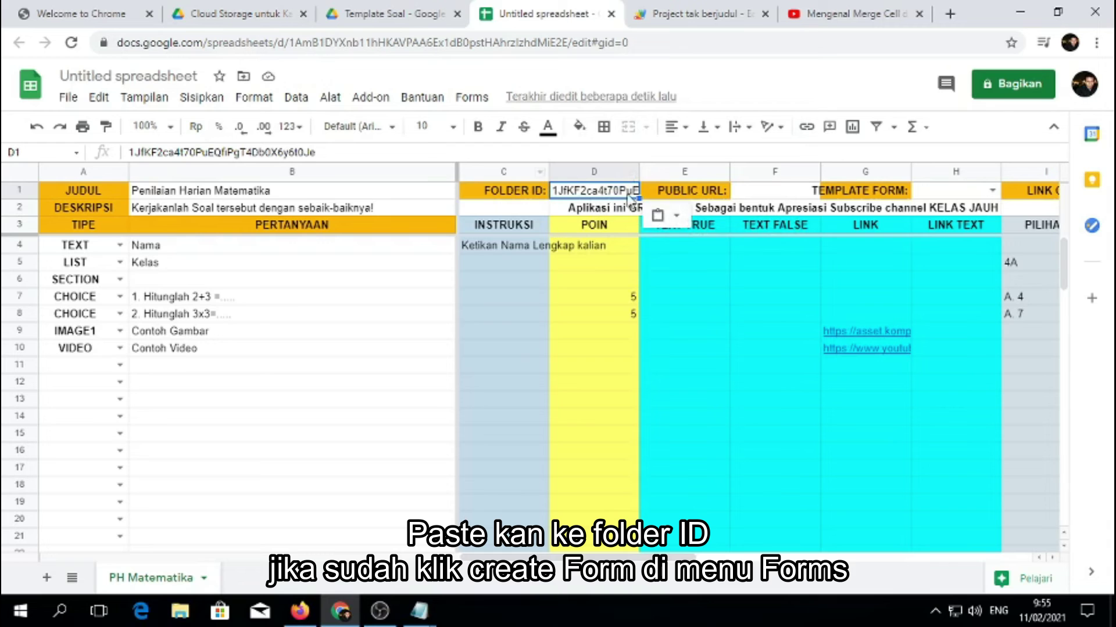
left_click(720, 351)
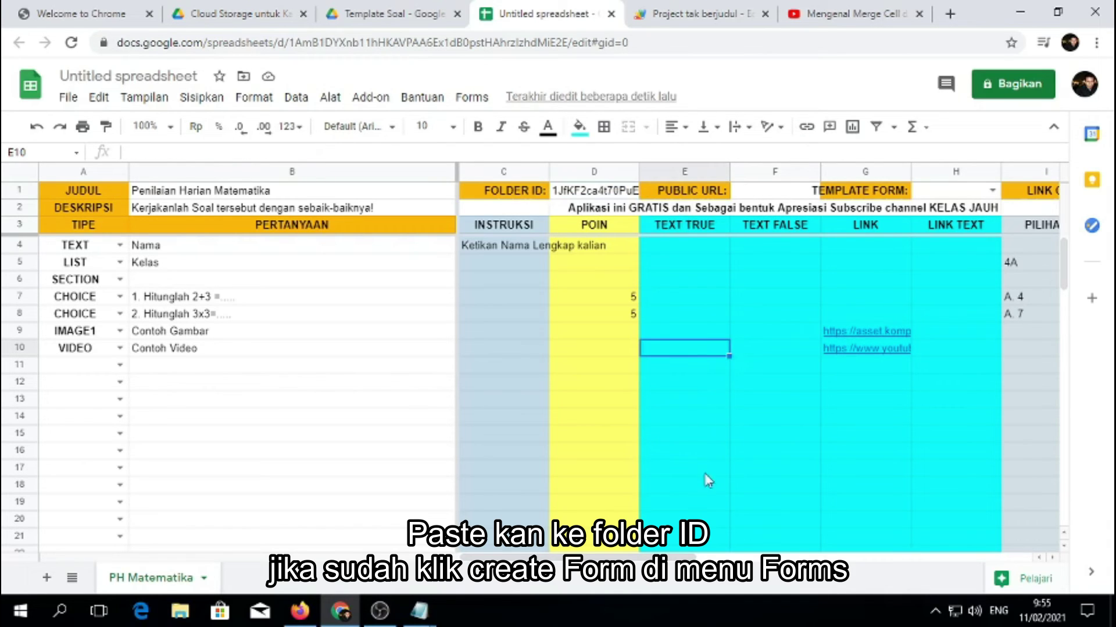
left_click(475, 99)
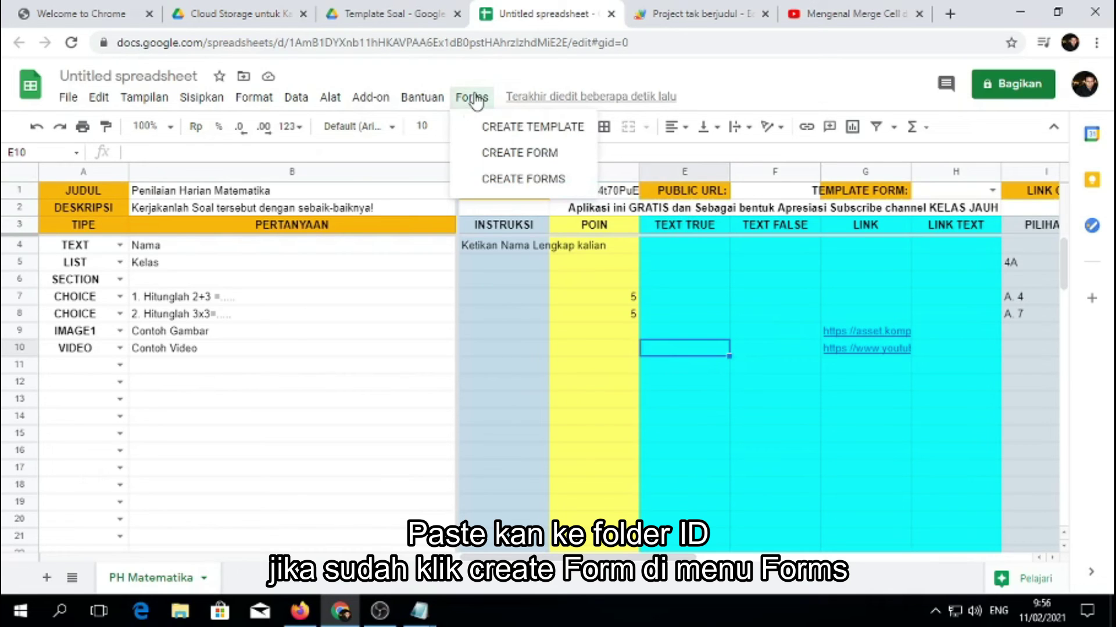
- Run Forms > CREATE FORM to generate the 'Penilaian Harian Matematika' form
left_click(517, 154)
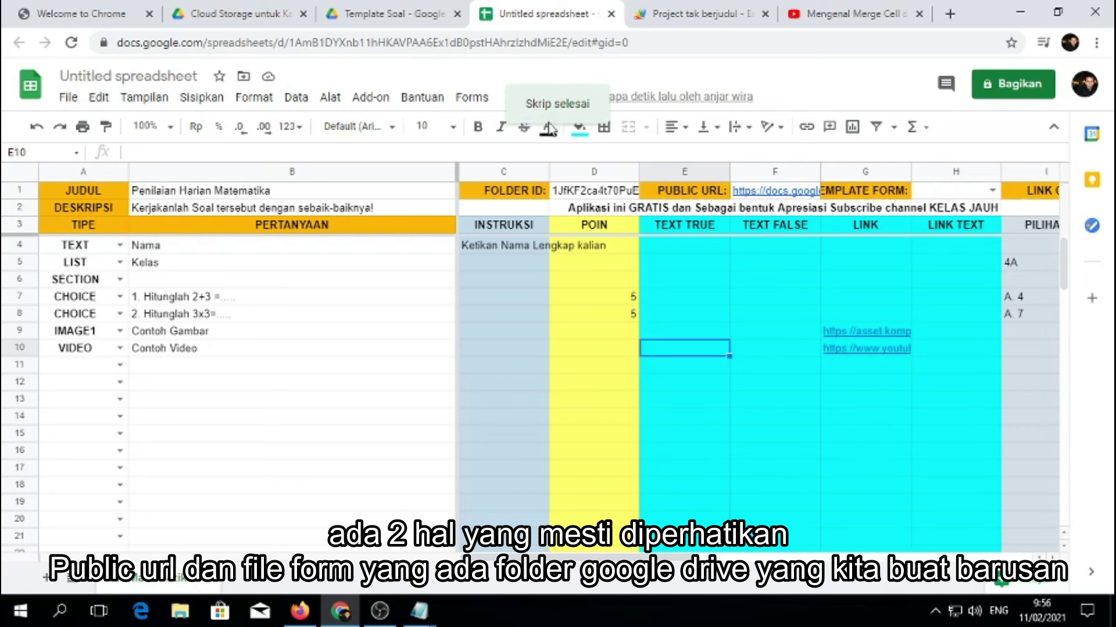
mouse_move(774, 190)
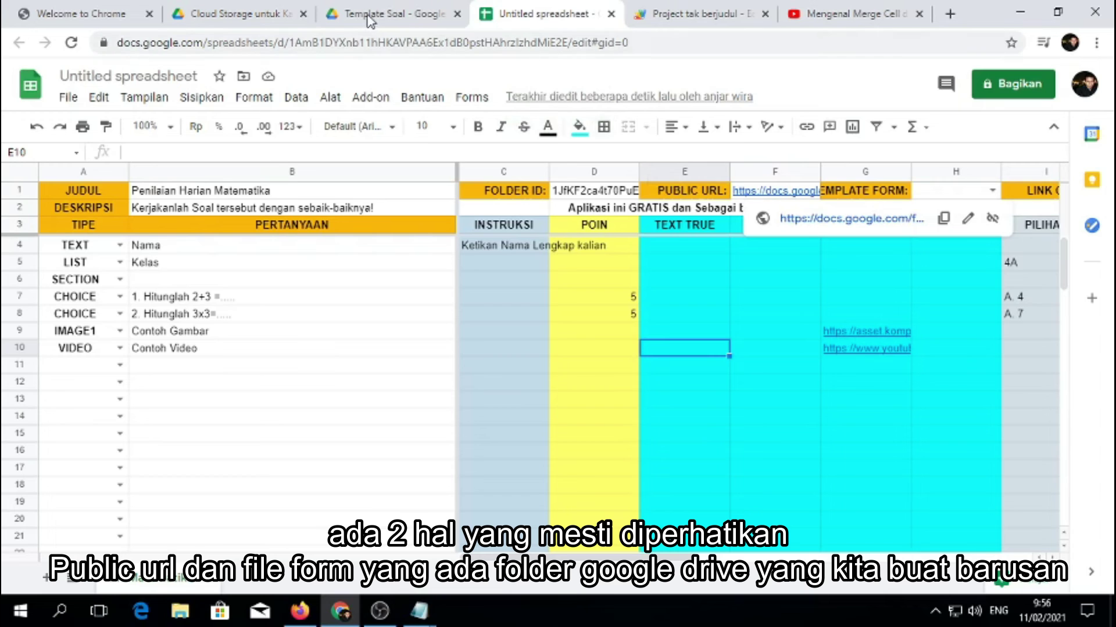
- Check the PUBLIC URL, then open 'Penilaian Harian Matematika' from the Template Soal folder
left_click(368, 16)
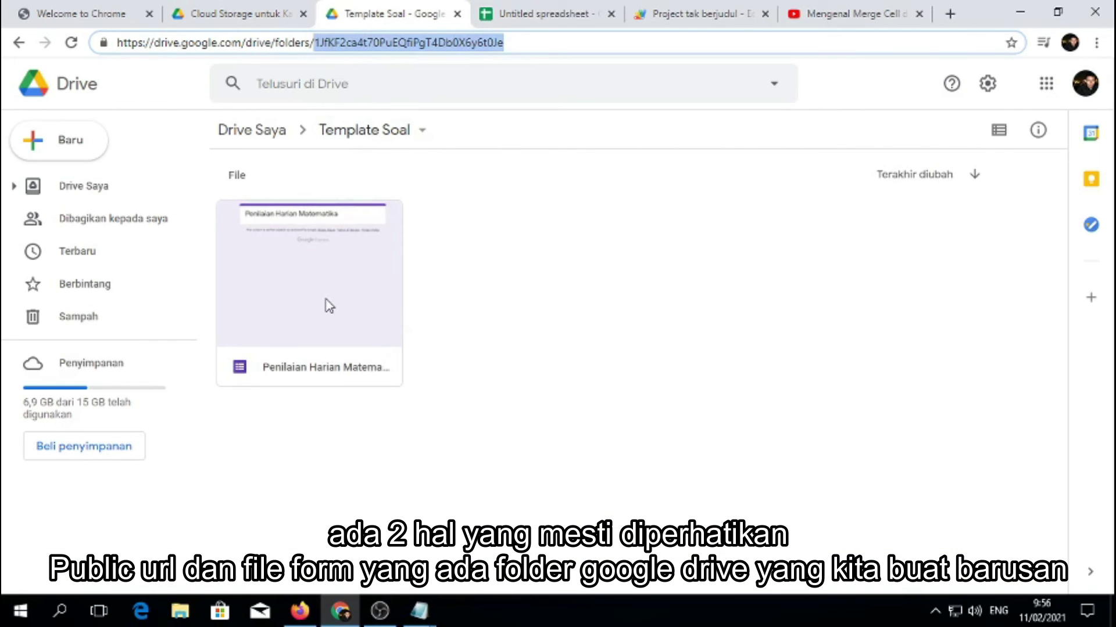
left_click(543, 23)
mouse_move(776, 190)
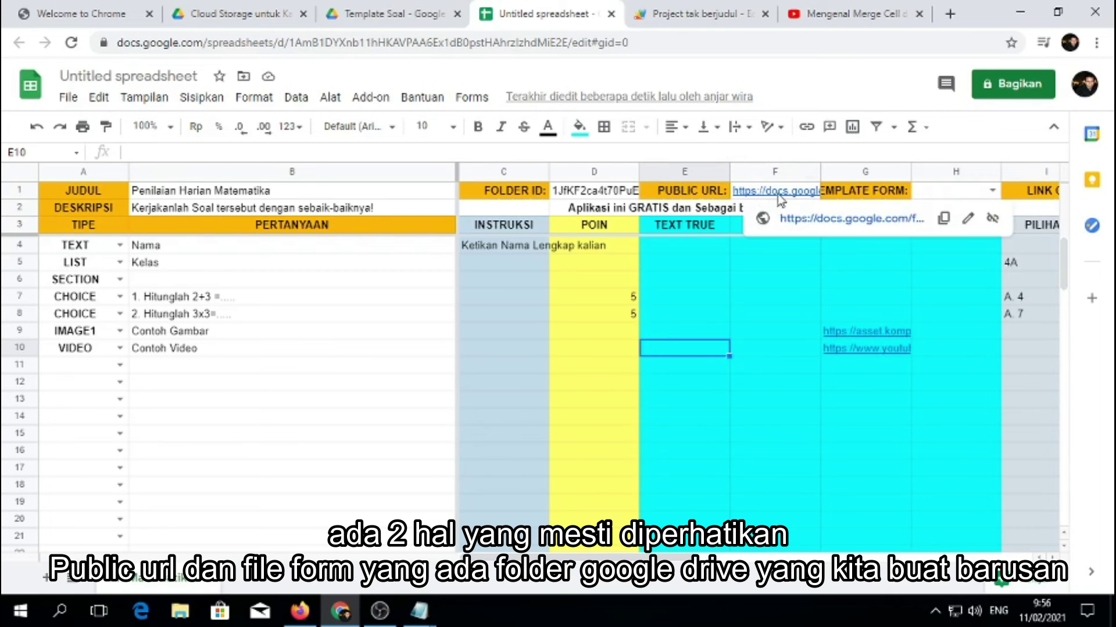
left_click(358, 12)
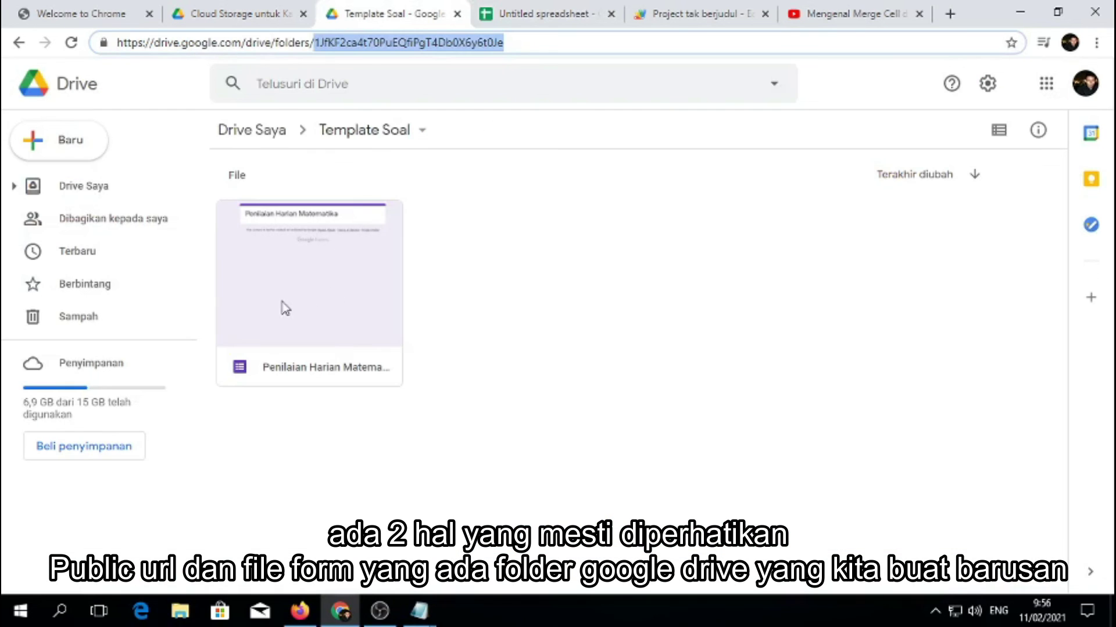
double_click(330, 304)
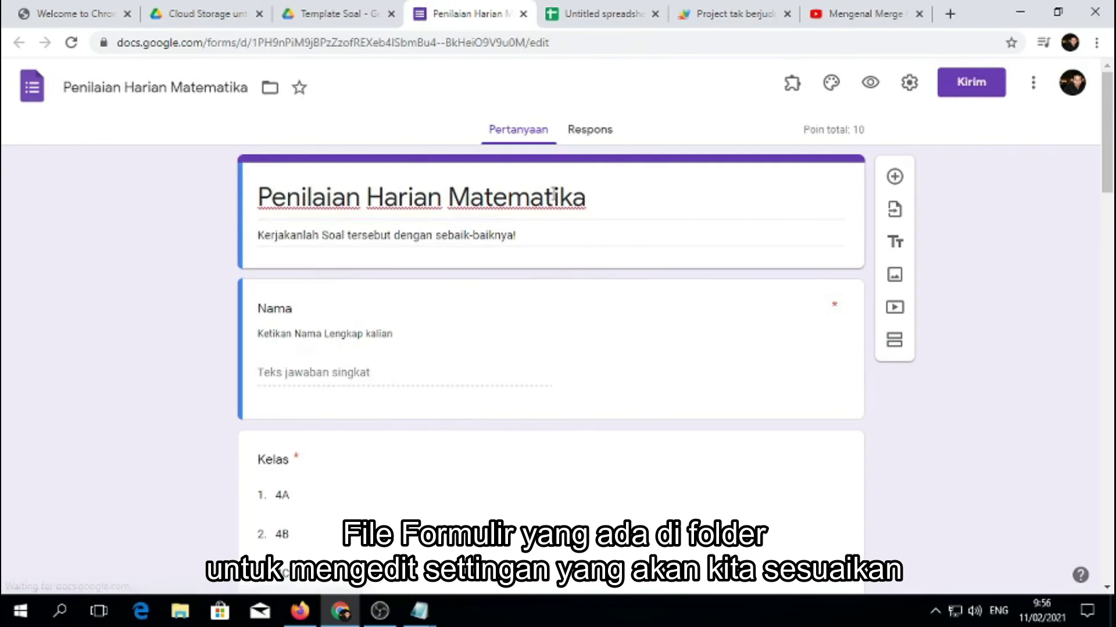
- Scroll through the generated quiz to review its questions, image and video items
scroll(485, 232, "down", 1)
scroll(491, 269, "down", 1)
scroll(491, 270, "down", 2)
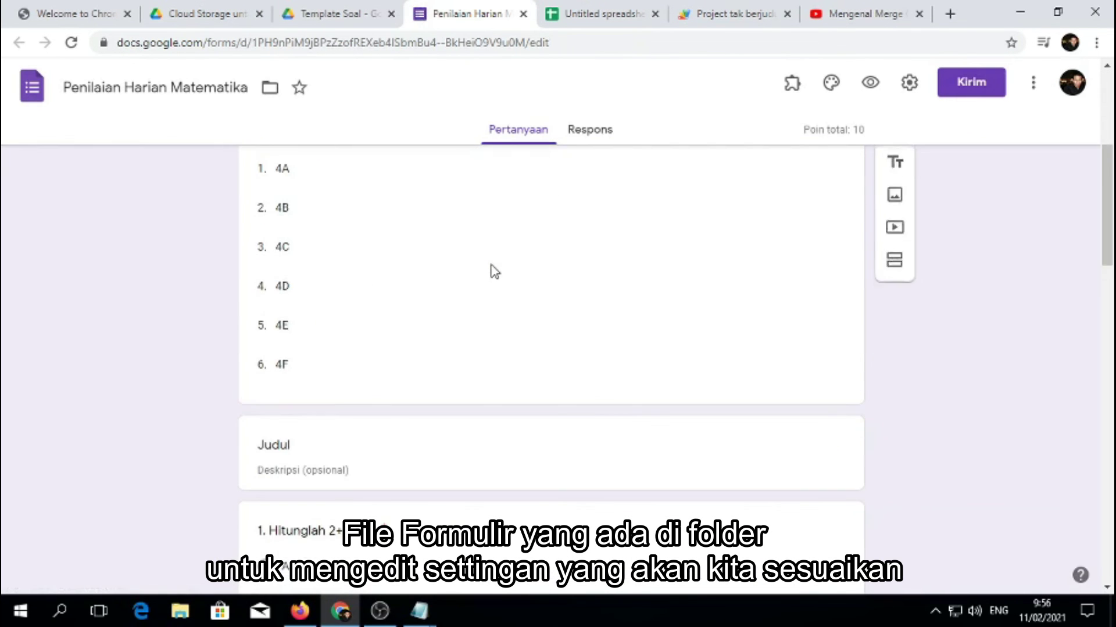
scroll(491, 269, "up", 2)
scroll(493, 269, "down", 3)
scroll(491, 266, "down", 1)
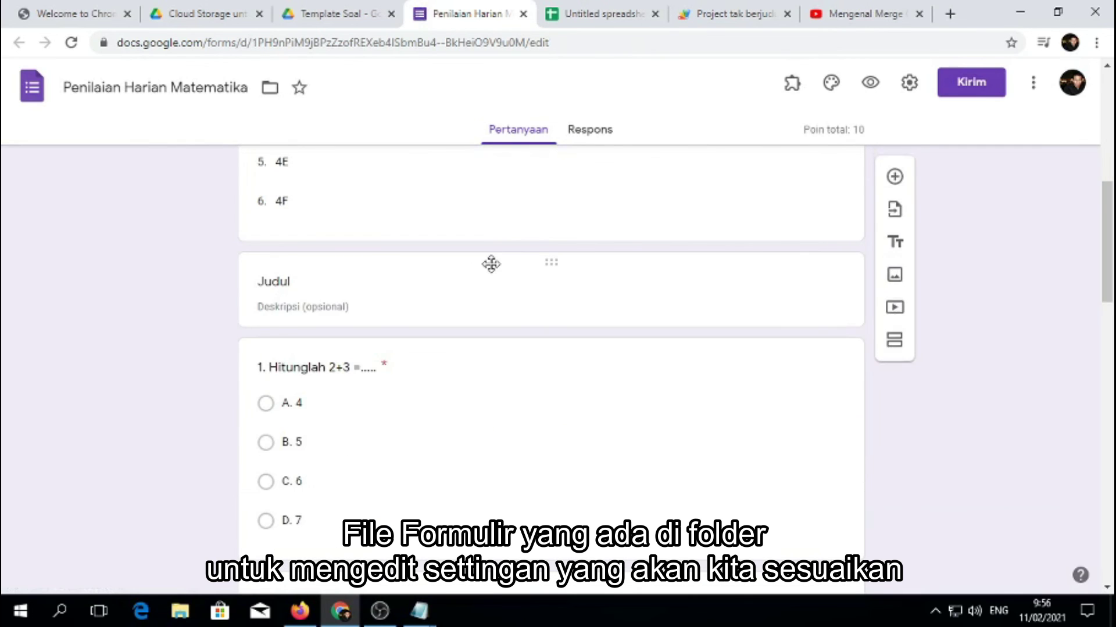
scroll(491, 267, "down", 1)
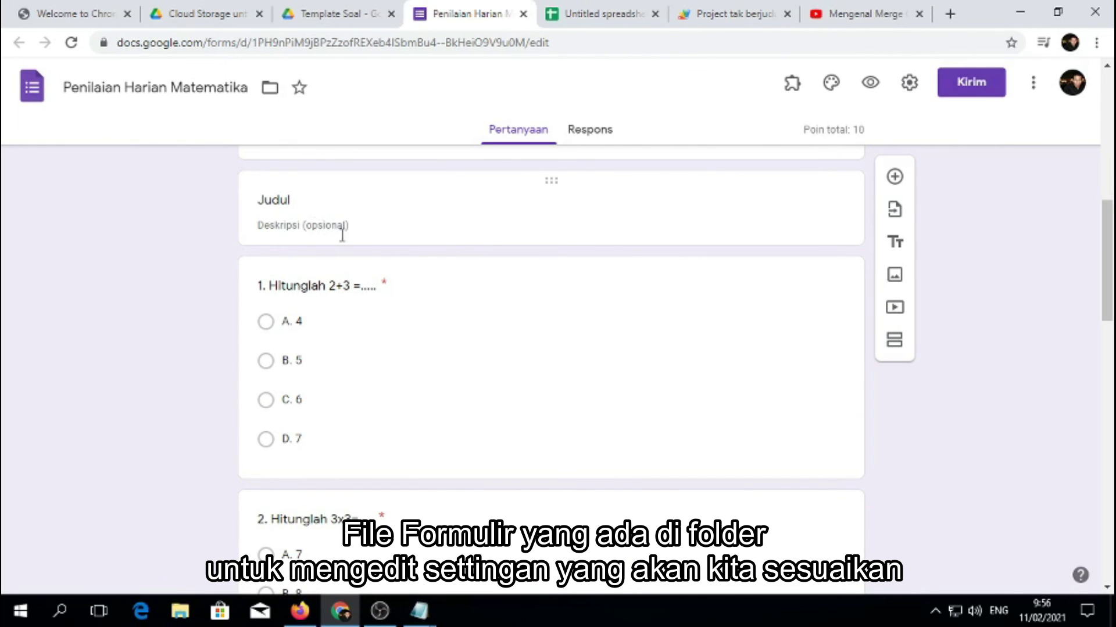
scroll(342, 233, "down", 1)
scroll(342, 239, "down", 1)
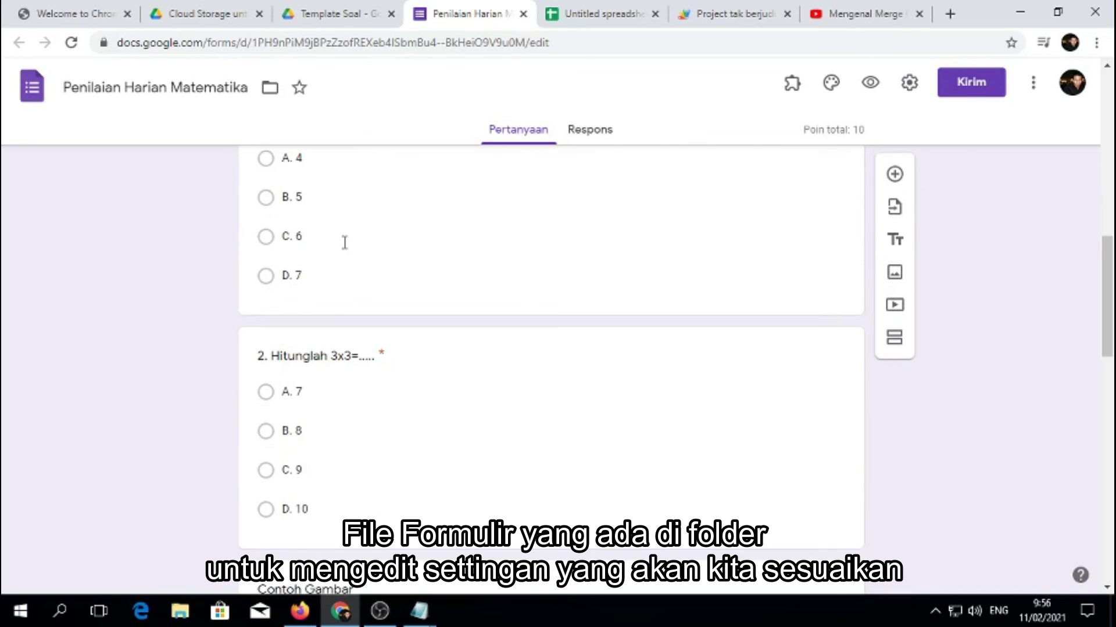
scroll(343, 239, "down", 1)
scroll(344, 249, "down", 1)
scroll(344, 249, "up", 4)
scroll(296, 273, "up", 1)
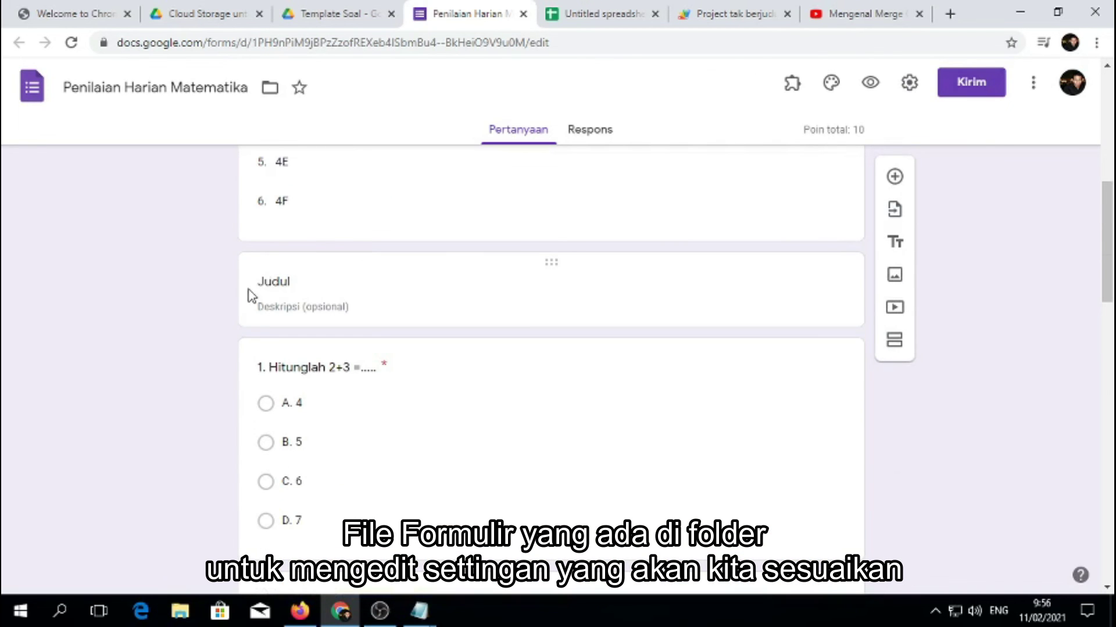
scroll(361, 341, "down", 1)
scroll(296, 272, "down", 1)
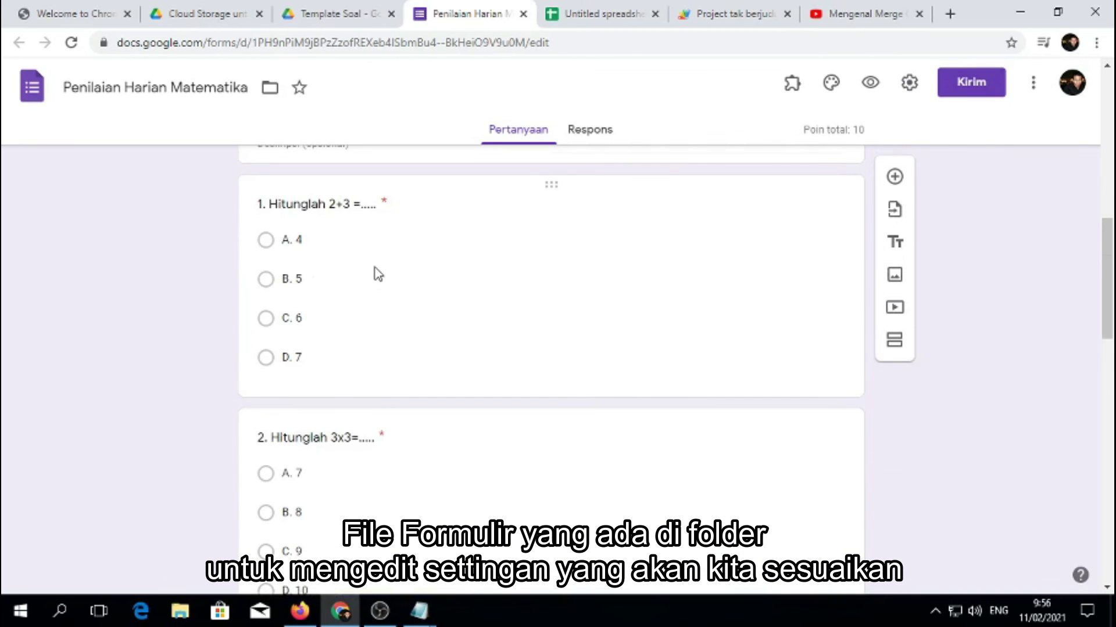
scroll(366, 284, "down", 2)
scroll(337, 300, "down", 1)
scroll(342, 302, "down", 1)
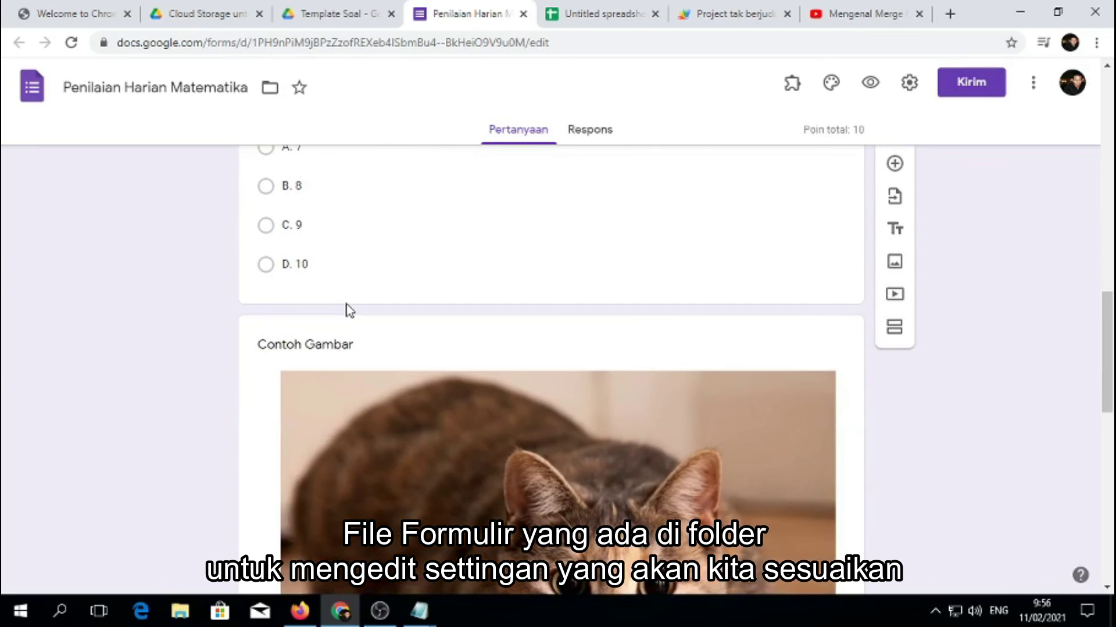
scroll(335, 297, "up", 2)
scroll(337, 294, "up", 2)
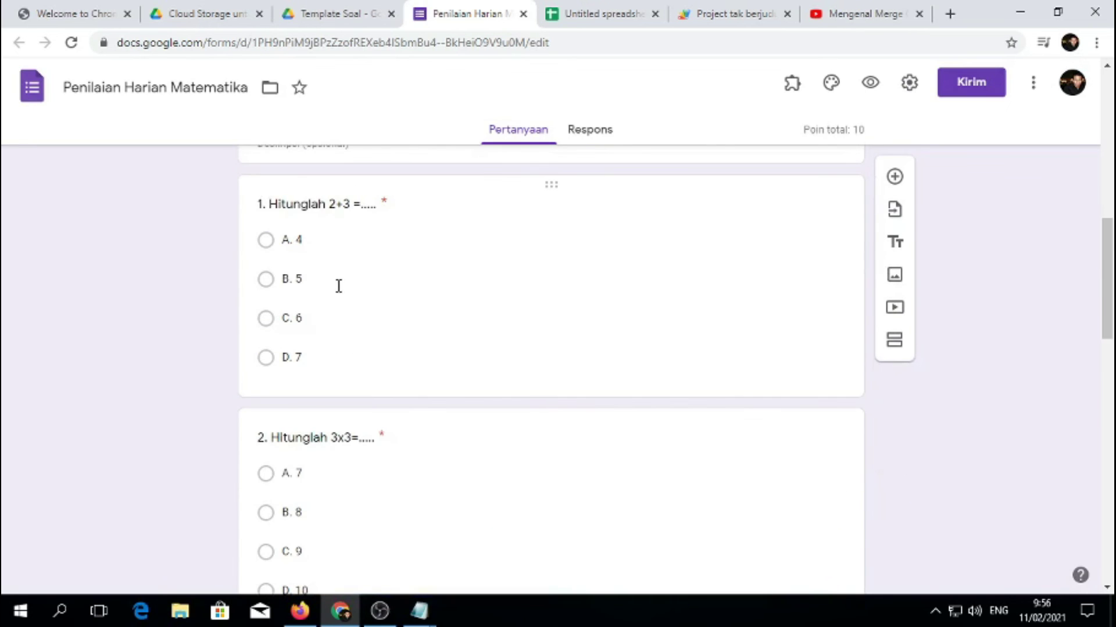
- Check the answer keys of questions 1 and 2: B. 5 and C. 9, 5 points each
left_click(347, 293)
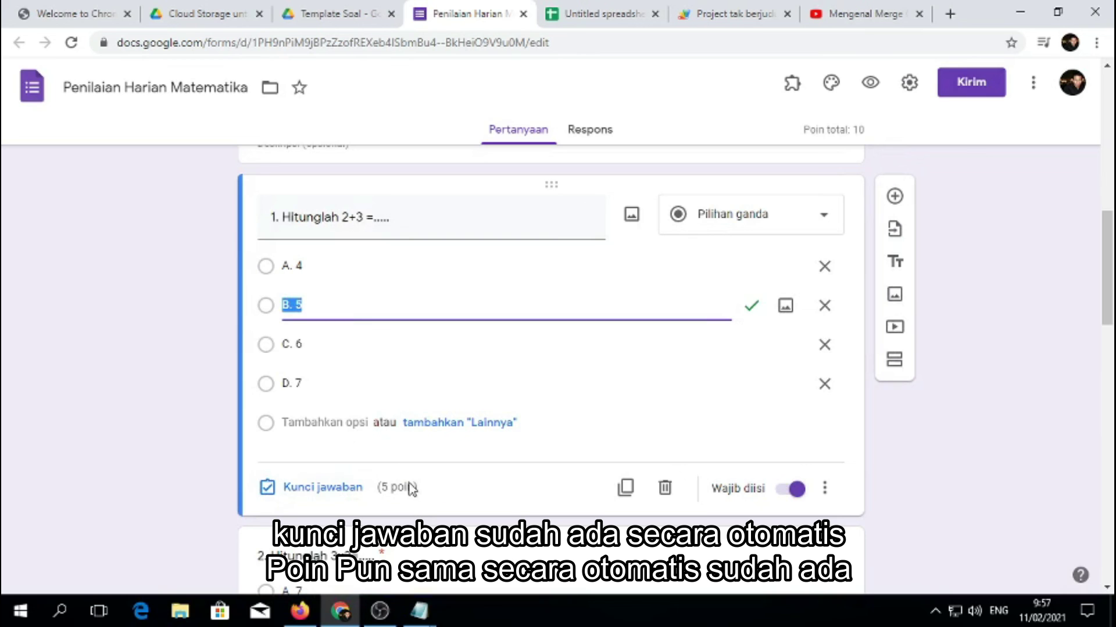
scroll(506, 383, "down", 4)
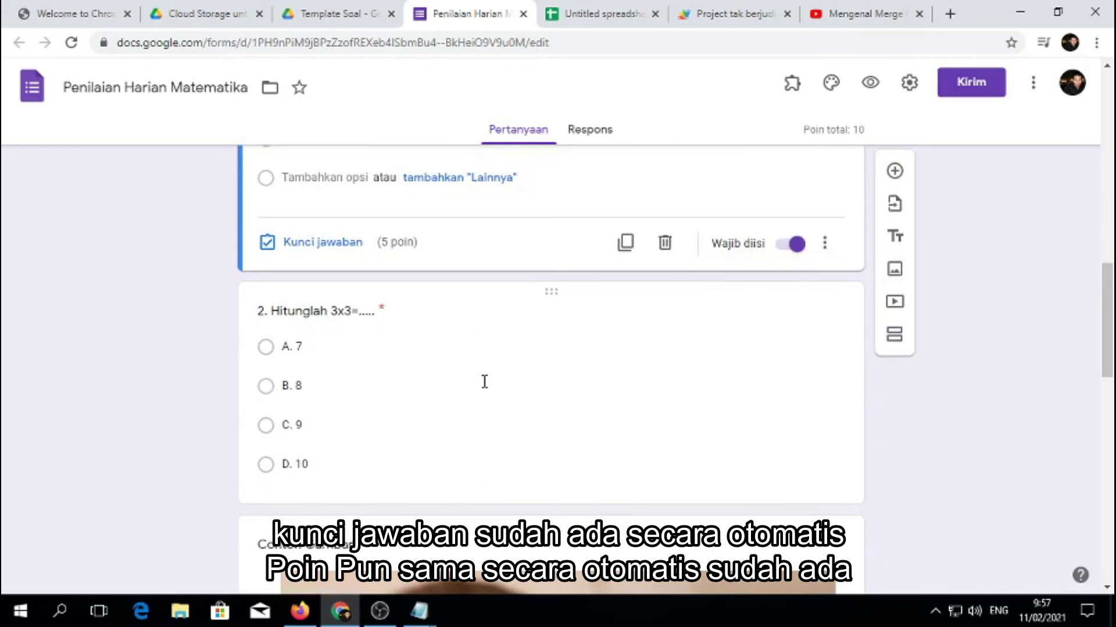
left_click(310, 388)
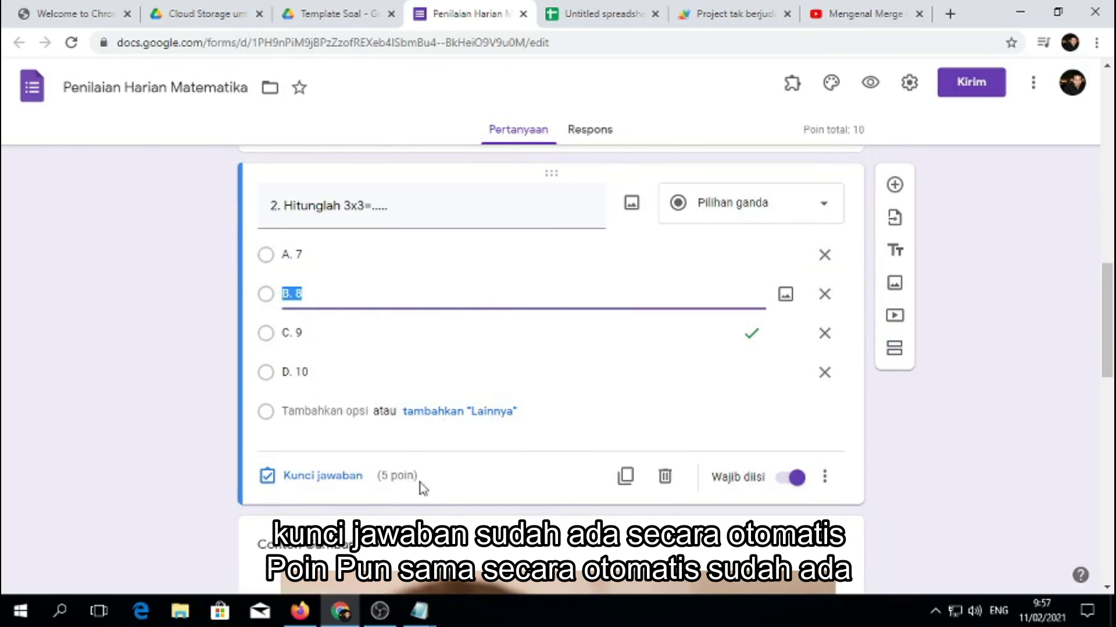
mouse_move(414, 333)
scroll(412, 351, "down", 3)
scroll(413, 351, "down", 2)
scroll(414, 356, "down", 4)
scroll(433, 360, "up", 1)
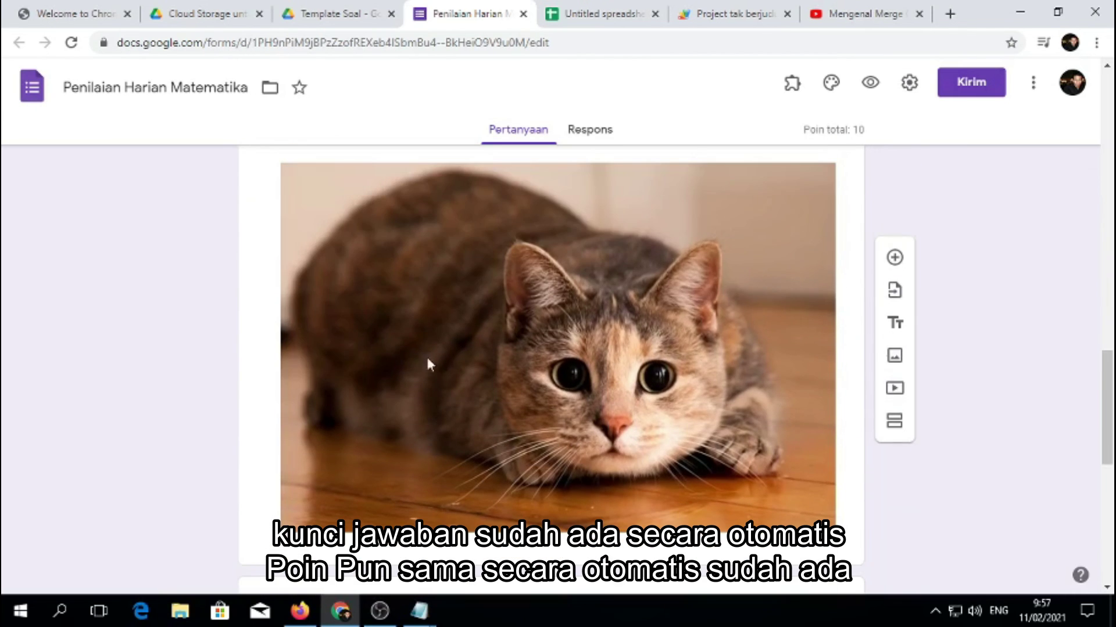
scroll(406, 320, "up", 2)
scroll(406, 326, "down", 7)
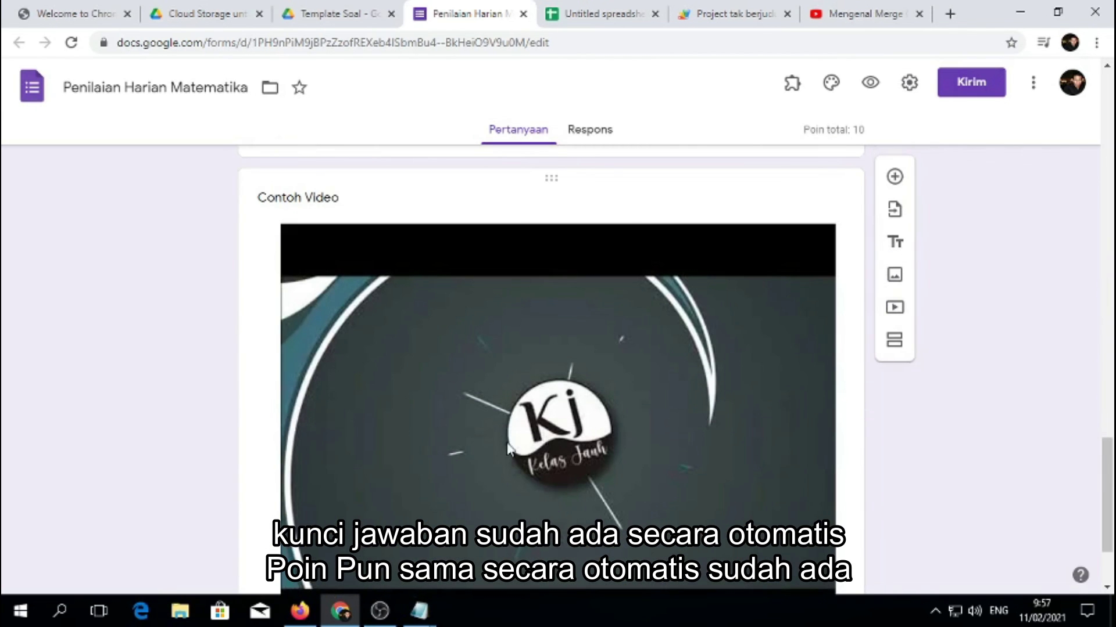
scroll(573, 359, "up", 10)
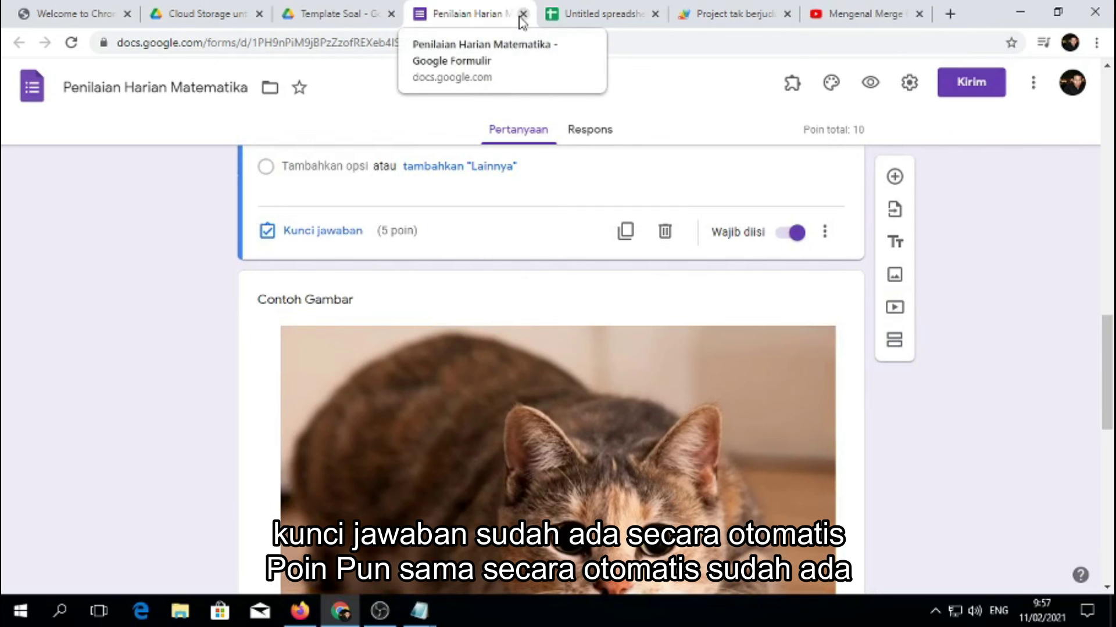
- Adjust the Kuis respondent options (missed questions, correct answers, point values) and view Presentasi
left_click(909, 84)
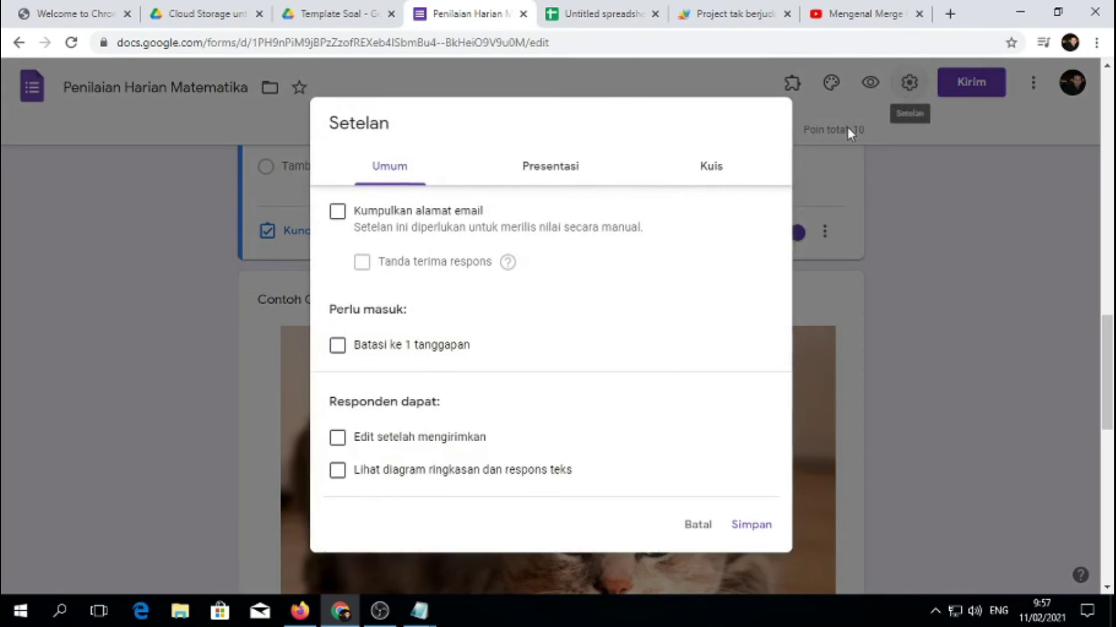
left_click(706, 168)
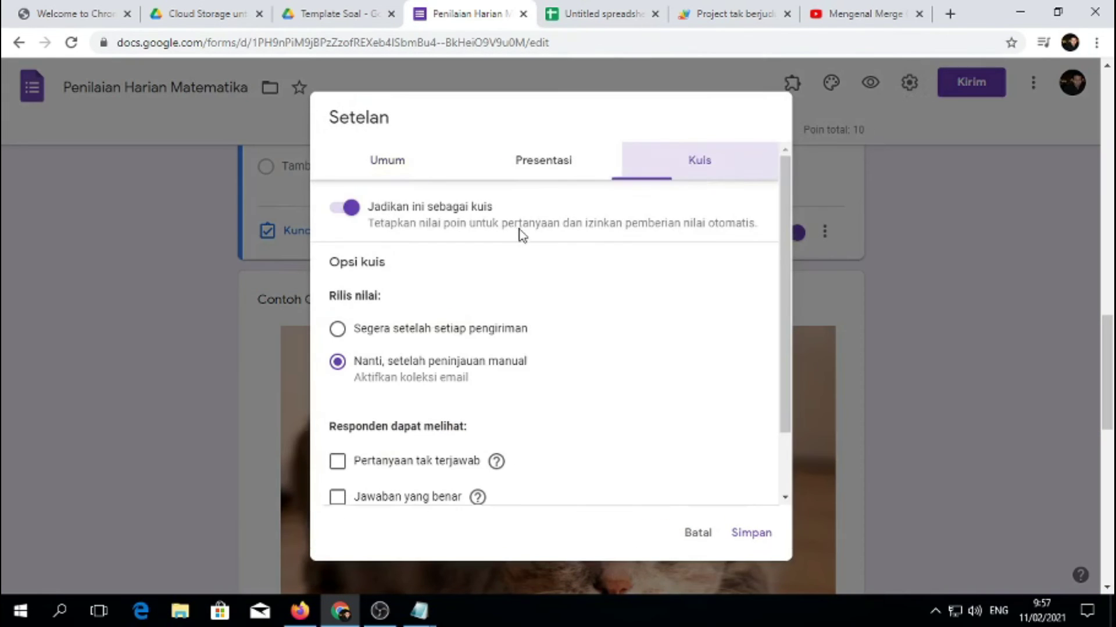
scroll(334, 474, "down", 2)
left_click(342, 458)
left_click(338, 422)
left_click(338, 386)
left_click(337, 386)
left_click(337, 423)
left_click(337, 422)
left_click(337, 459)
scroll(578, 219, "up", 2)
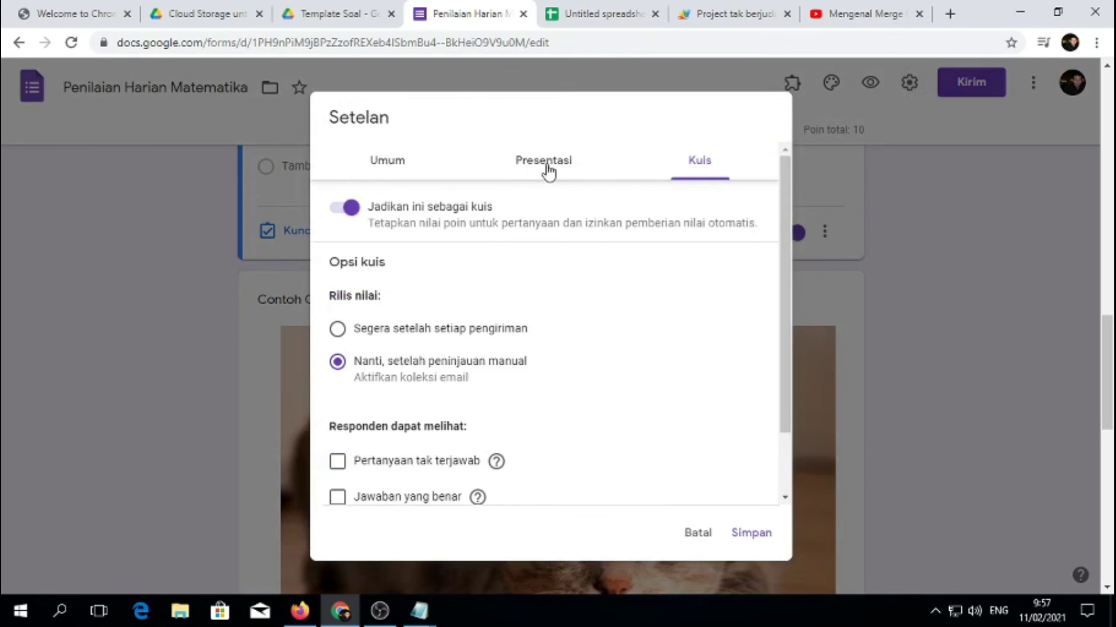
left_click(546, 169)
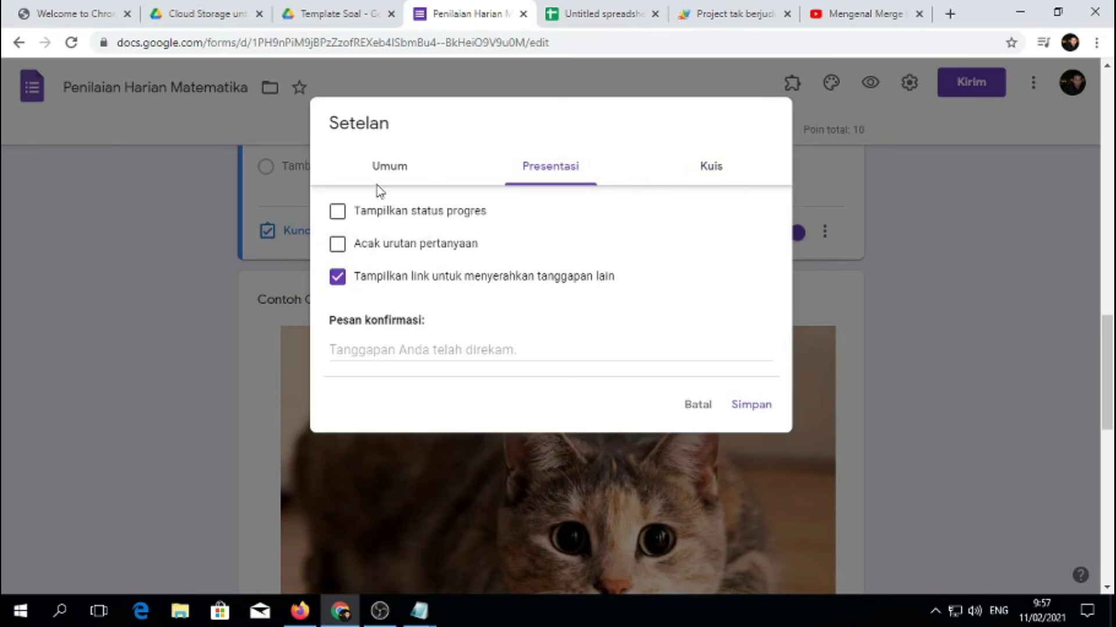
left_click(386, 172)
- Tick 'Batasi ke 1 tanggapan' on Umum and save the settings
left_click(337, 346)
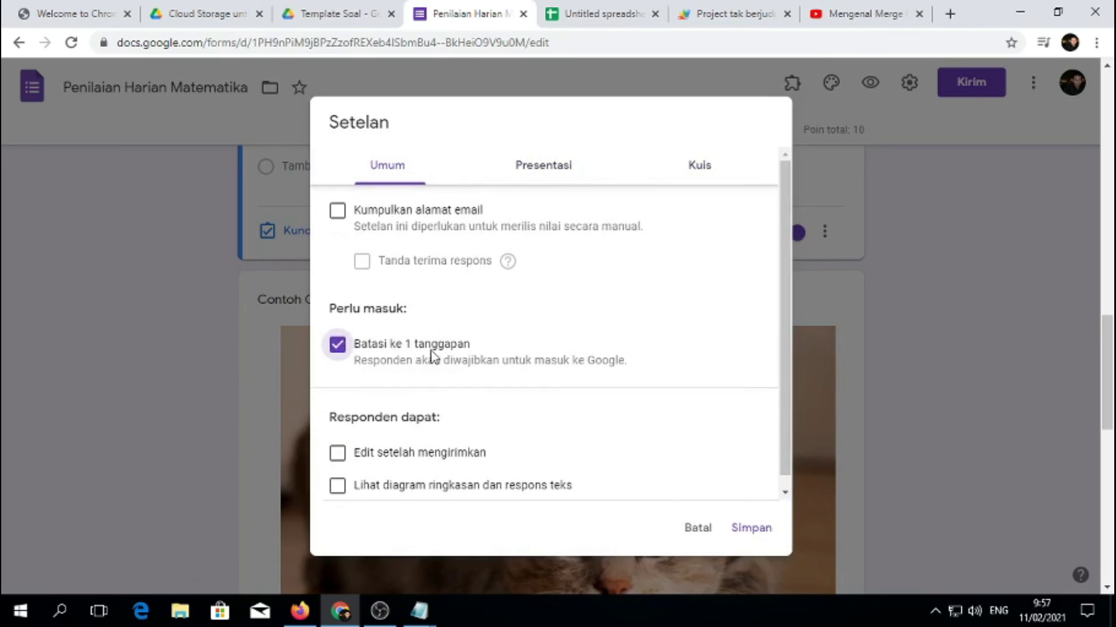
scroll(578, 453, "down", 1)
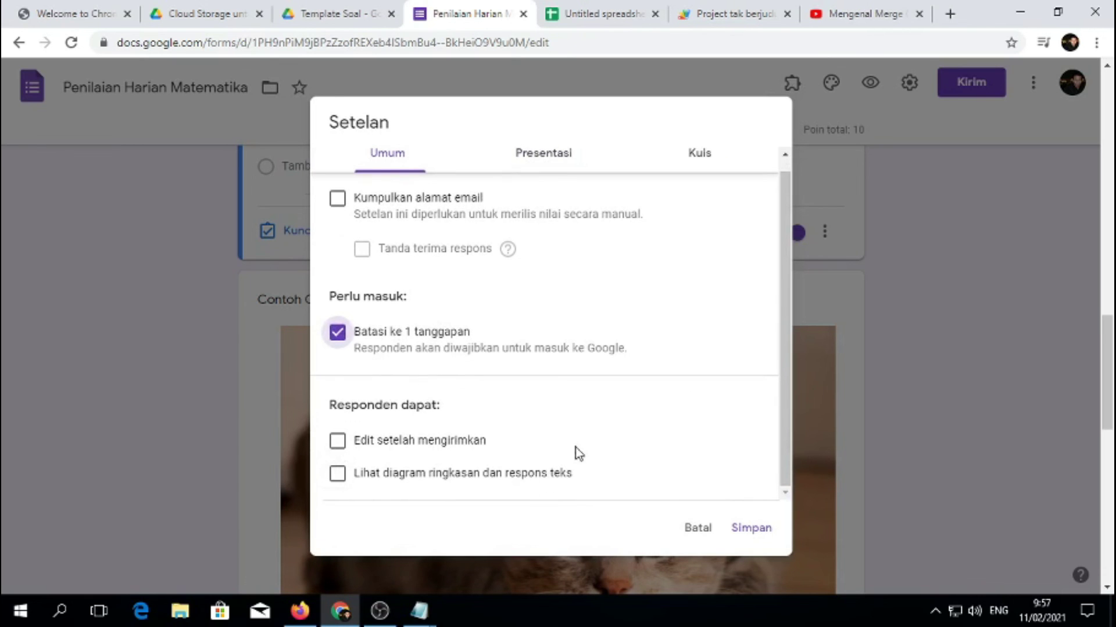
left_click(756, 530)
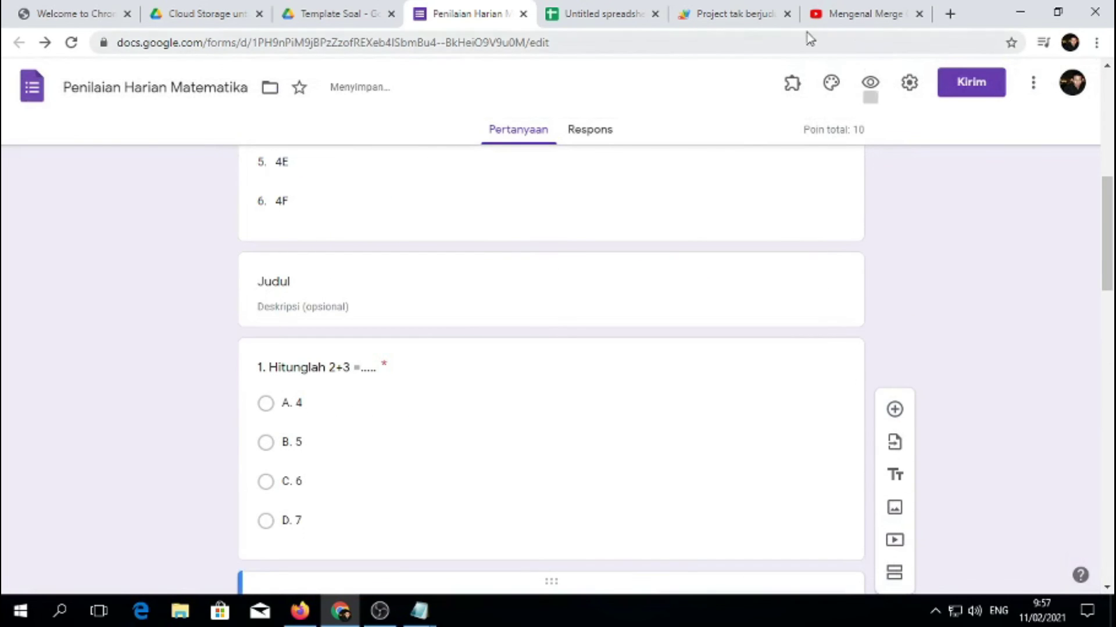
- Close the form editor and open the live quiz from the sheet's PUBLIC URL link
left_click(523, 14)
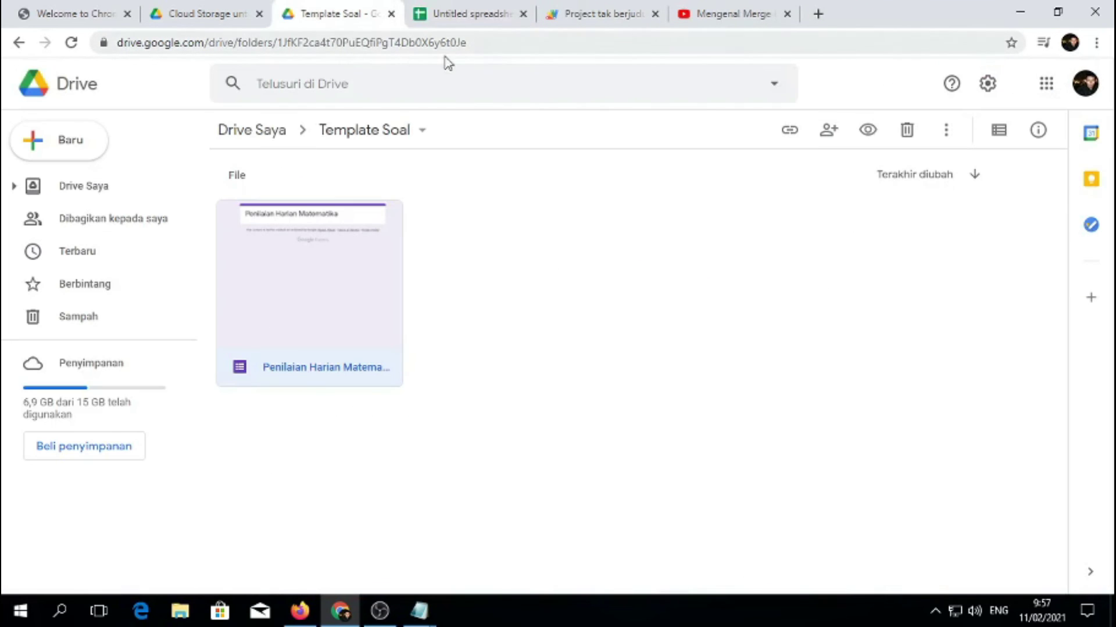
left_click(510, 22)
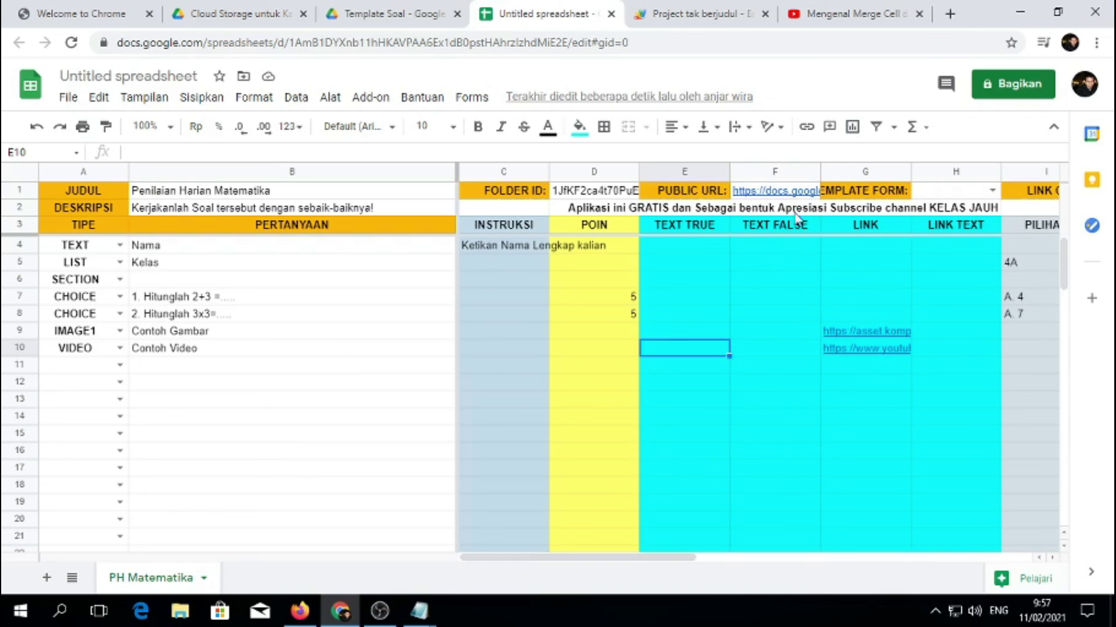
mouse_move(773, 190)
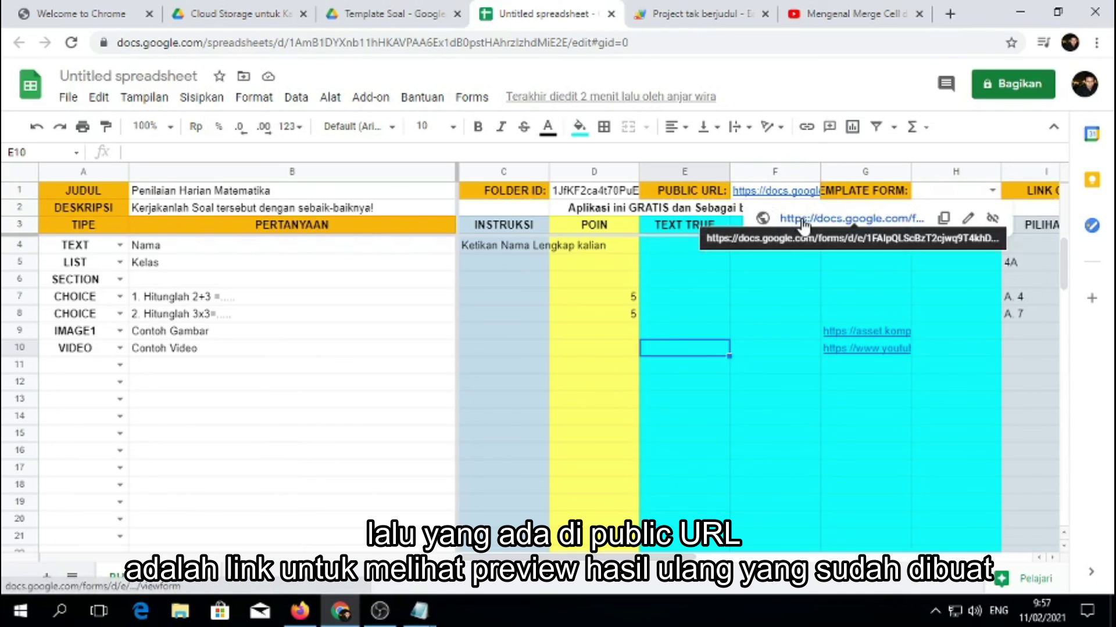
left_click(804, 220)
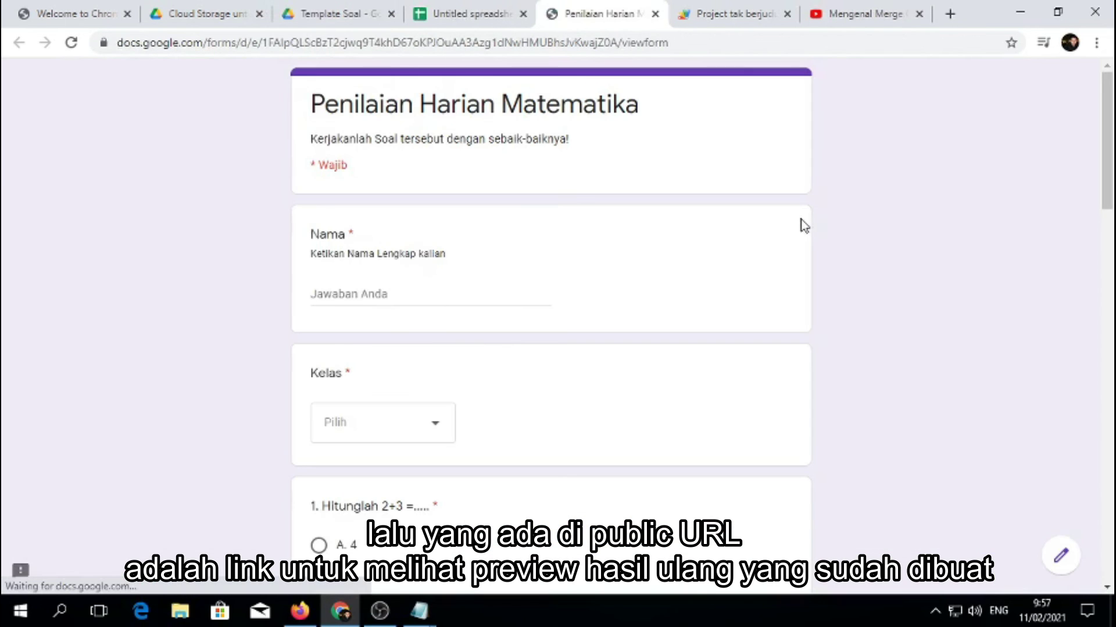
- Enter a name in Nama and choose 4B as the Kelas
left_click(363, 288)
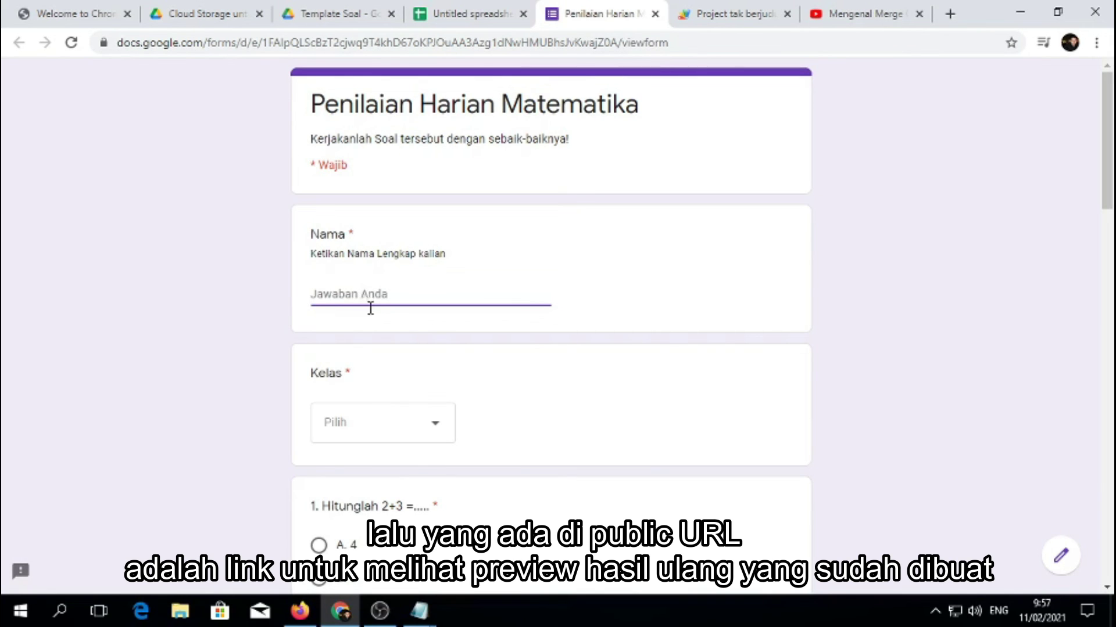
left_click(438, 430)
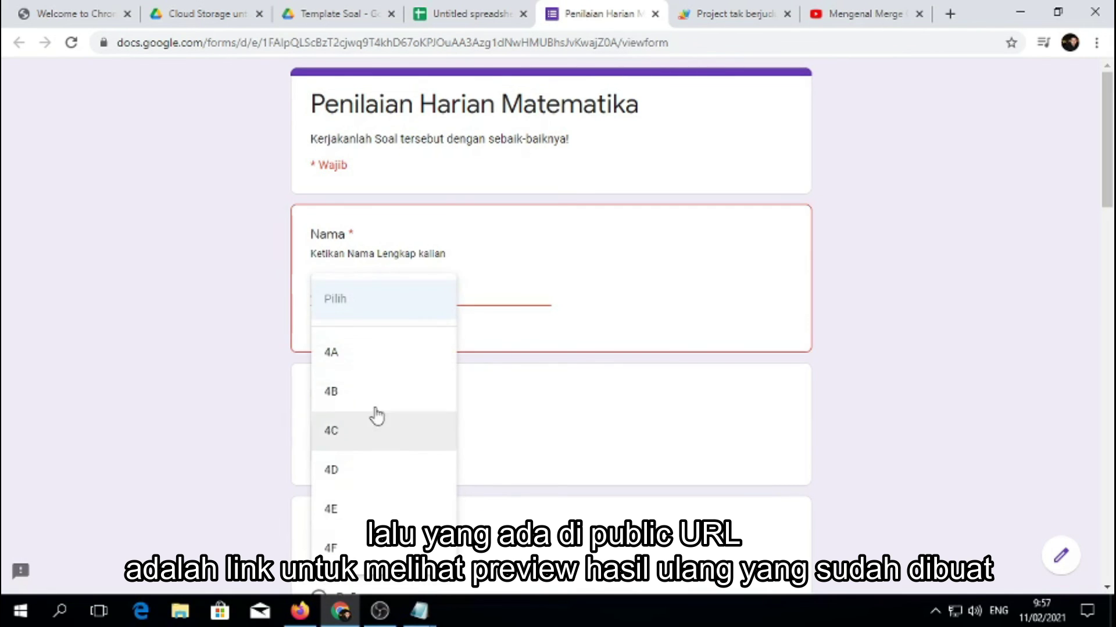
left_click(438, 232)
left_click(385, 297)
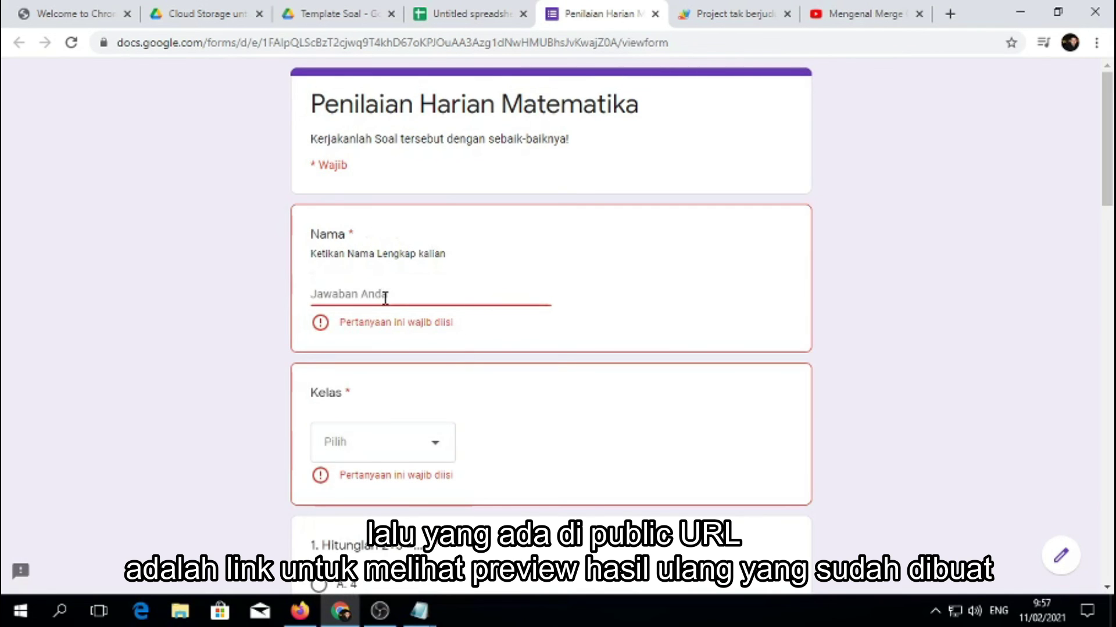
type("aqsha")
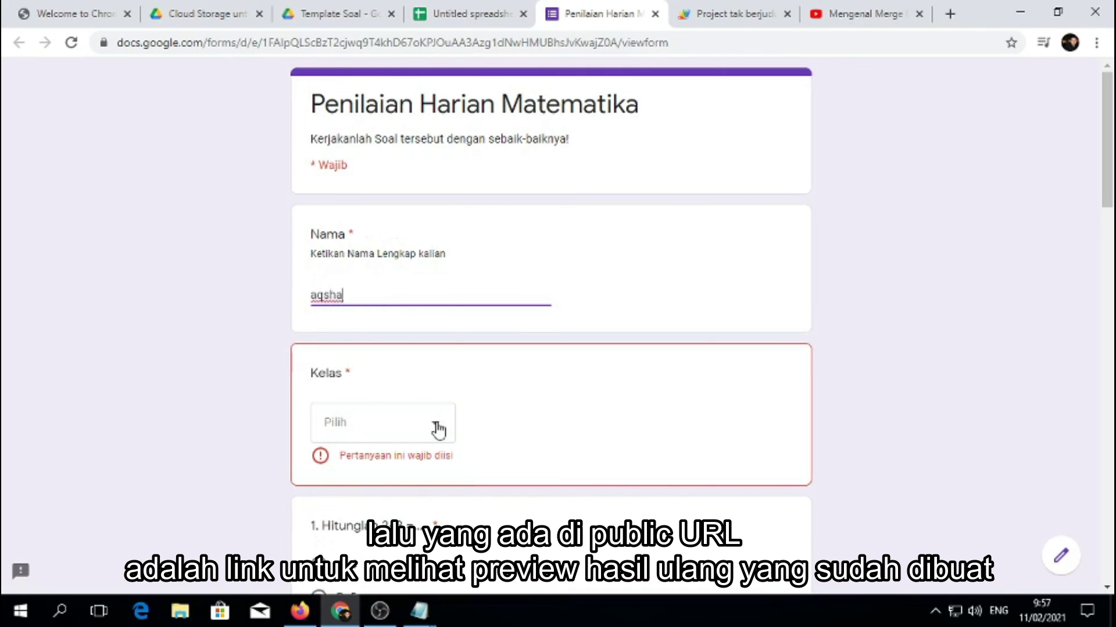
left_click(436, 428)
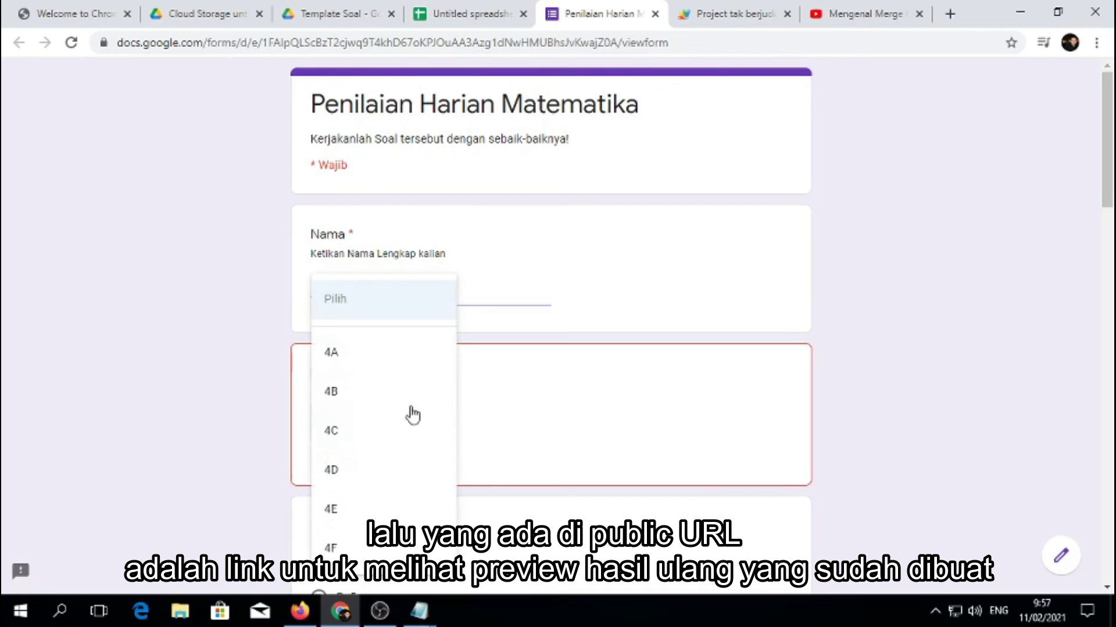
left_click(341, 393)
- Play and pause the embedded sample video further down the quiz
scroll(407, 424, "down", 3)
scroll(356, 416, "down", 1)
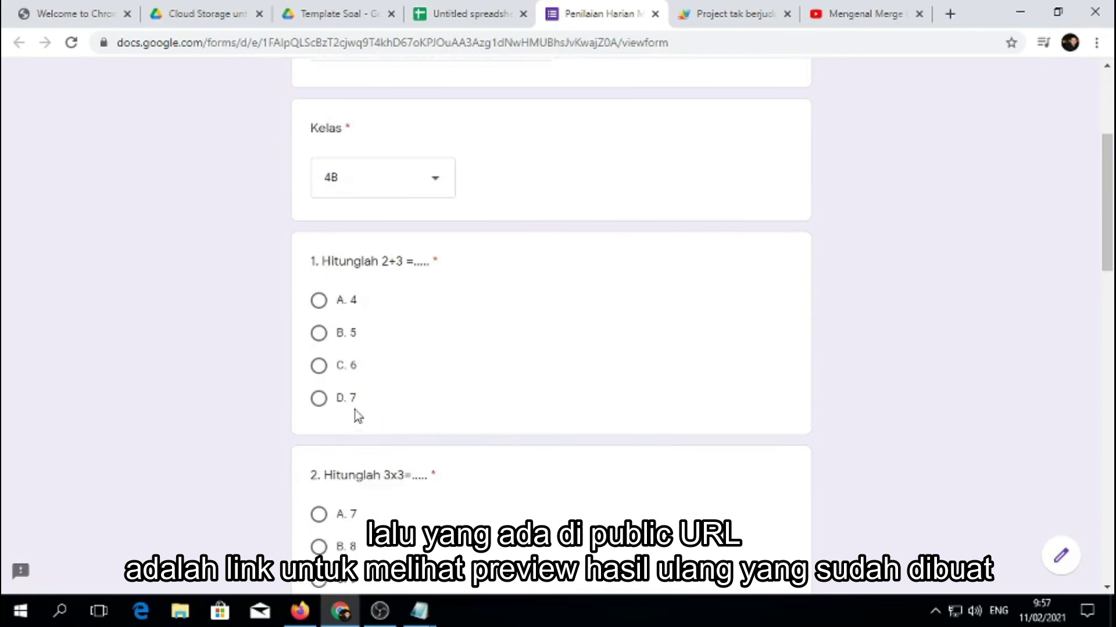
scroll(442, 383, "down", 4)
scroll(436, 393, "down", 3)
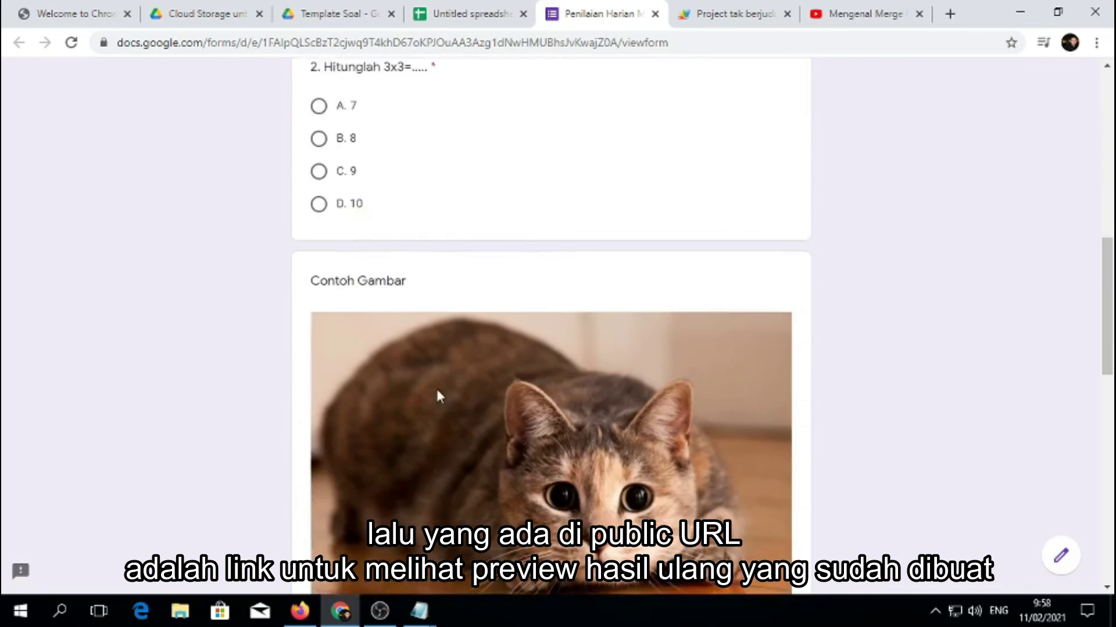
scroll(439, 392, "down", 4)
scroll(443, 391, "down", 3)
scroll(587, 441, "down", 2)
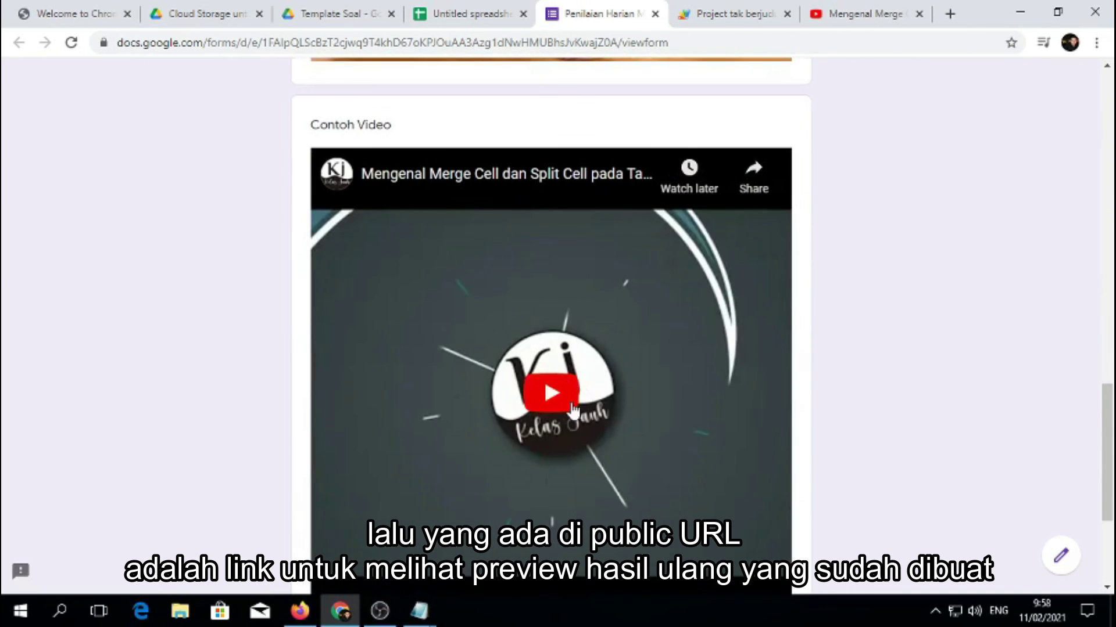
scroll(573, 407, "down", 1)
left_click(571, 402)
left_click(571, 401)
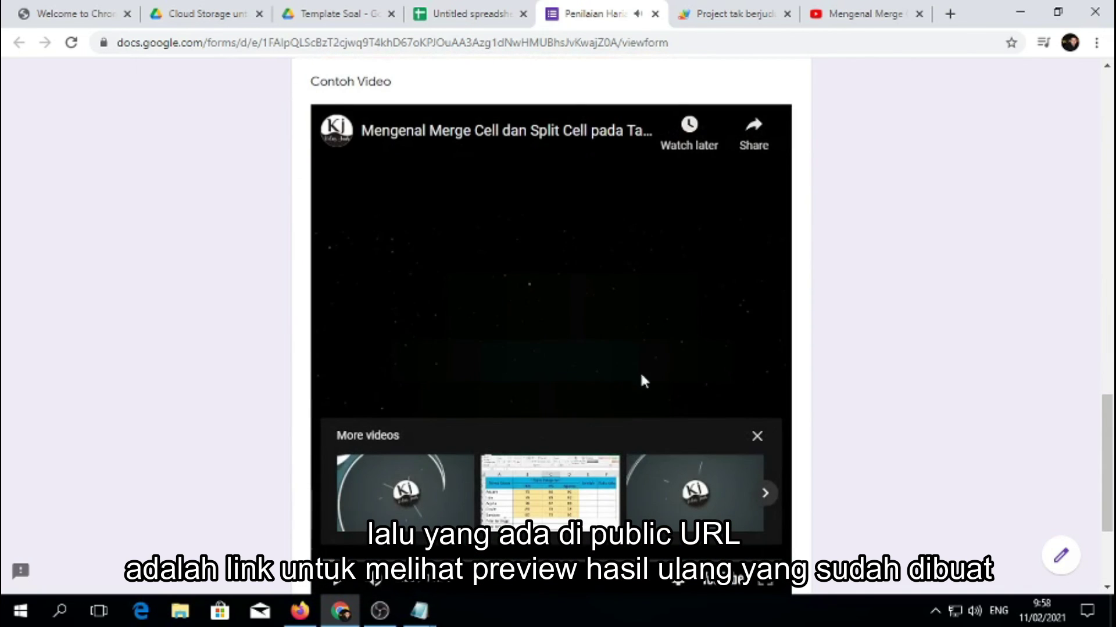
scroll(770, 419, "down", 3)
scroll(750, 436, "up", 7)
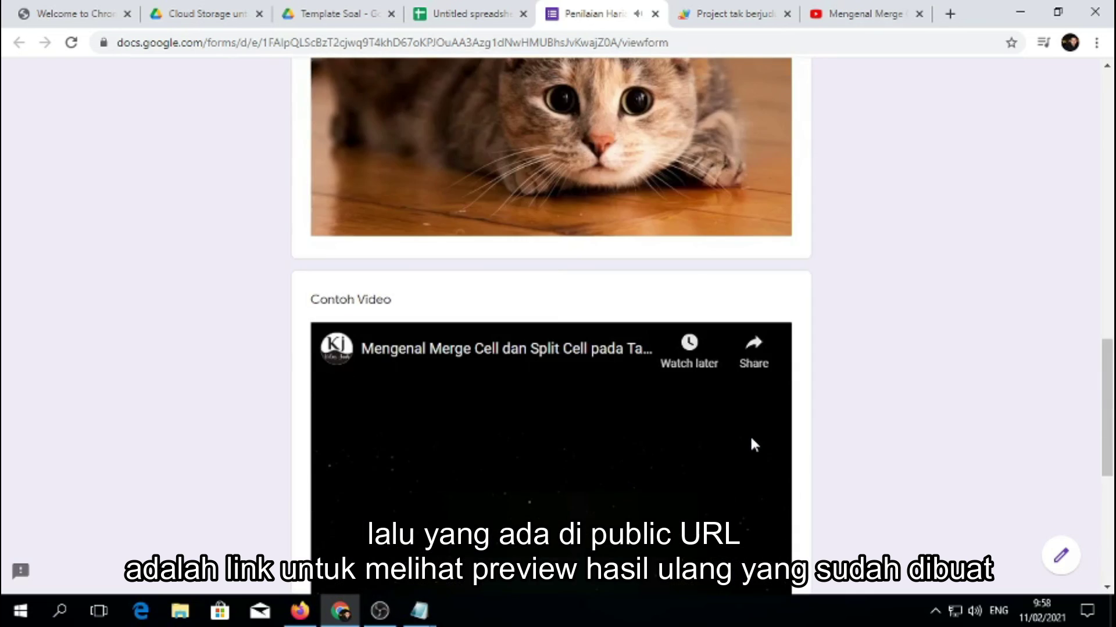
scroll(748, 434, "up", 8)
scroll(748, 434, "up", 8)
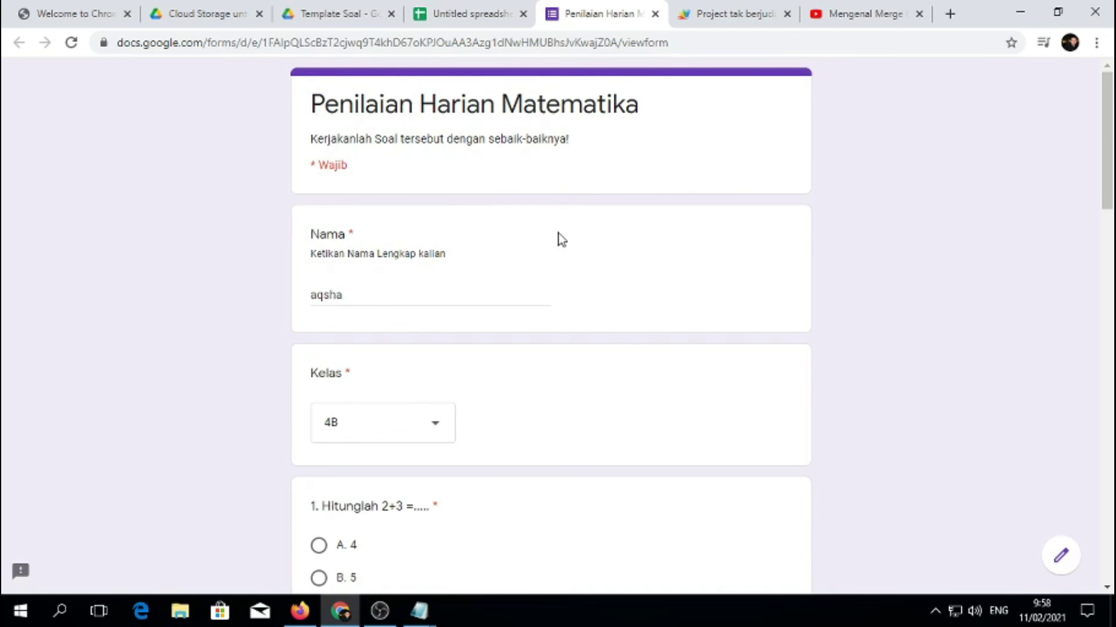
- Bring OBS Studio forward from the taskbar to stop the recording
left_click(376, 619)
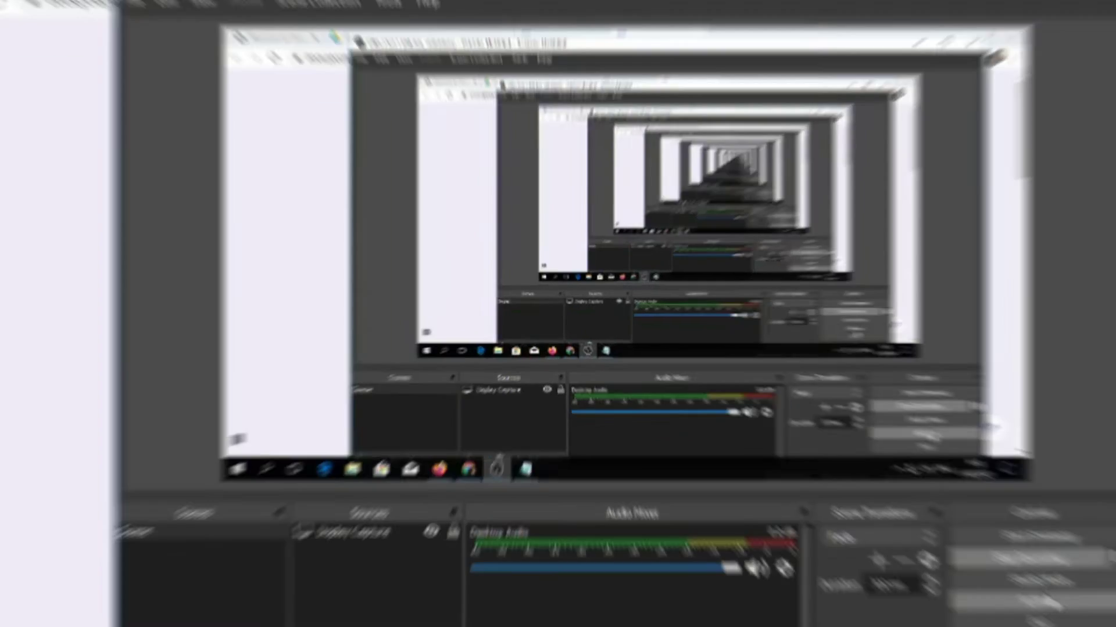